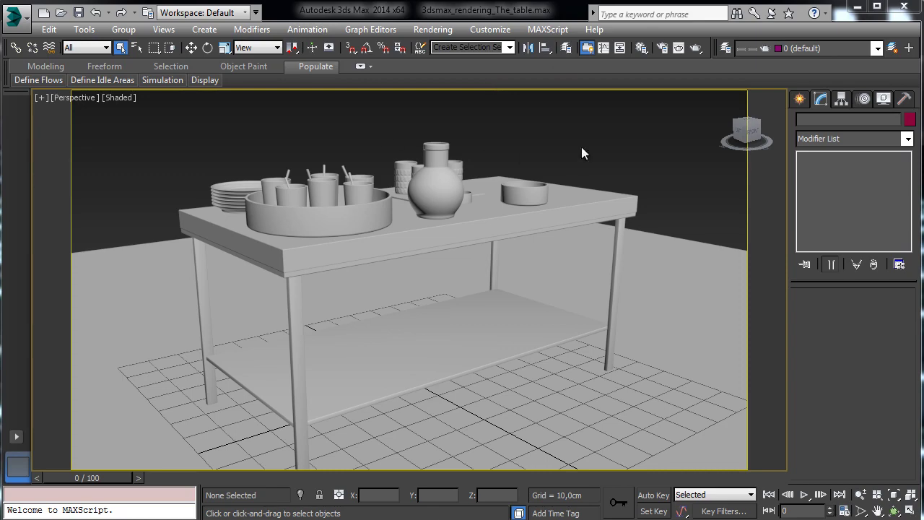
# Assign V-Ray Adv 2.40.04 as the production renderer in the render setup
pyautogui.click(662, 49)
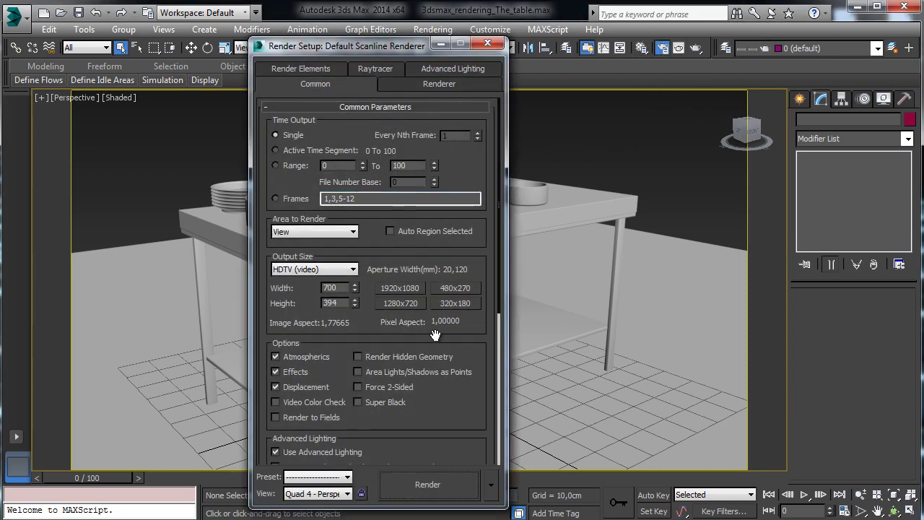
pyautogui.scroll(-5, 436, 335)
pyautogui.click(419, 455)
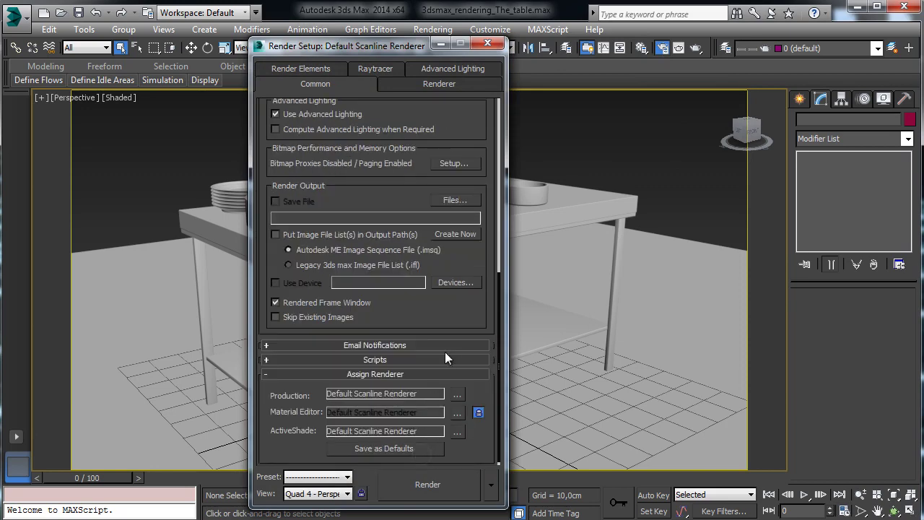
pyautogui.click(450, 394)
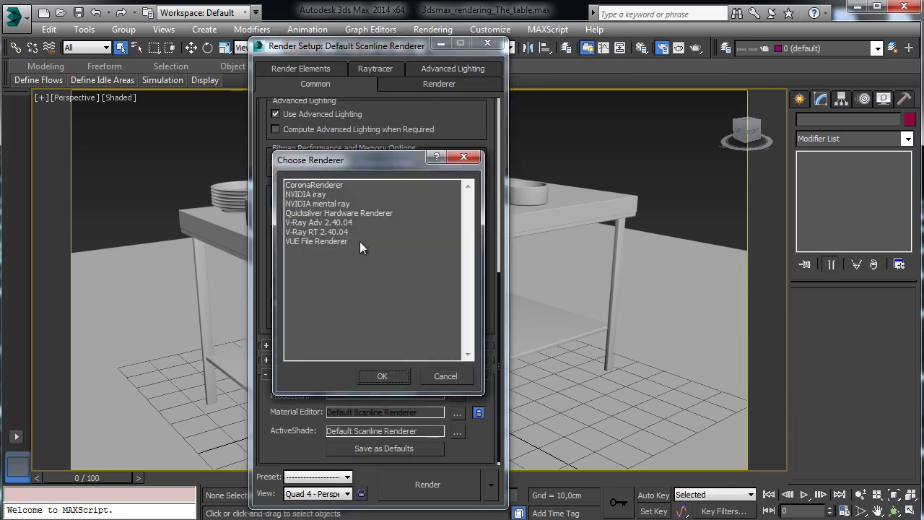
pyautogui.click(317, 223)
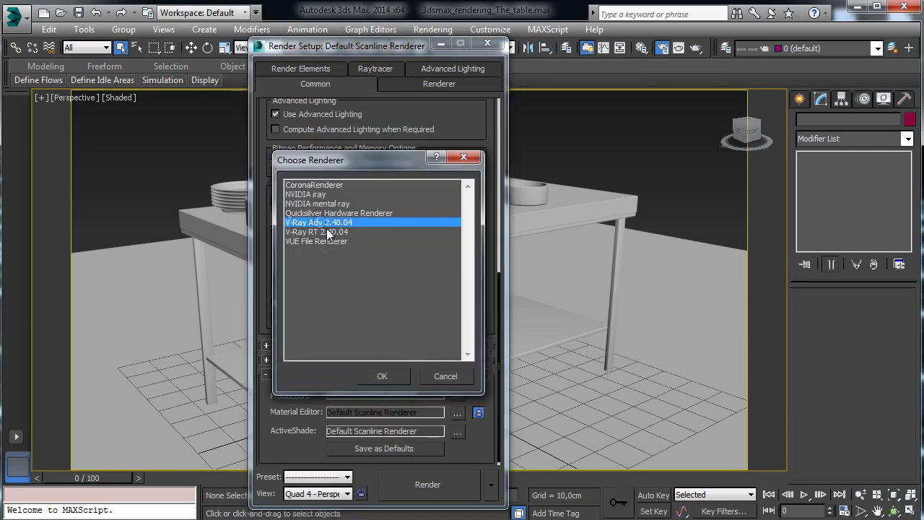
pyautogui.click(383, 376)
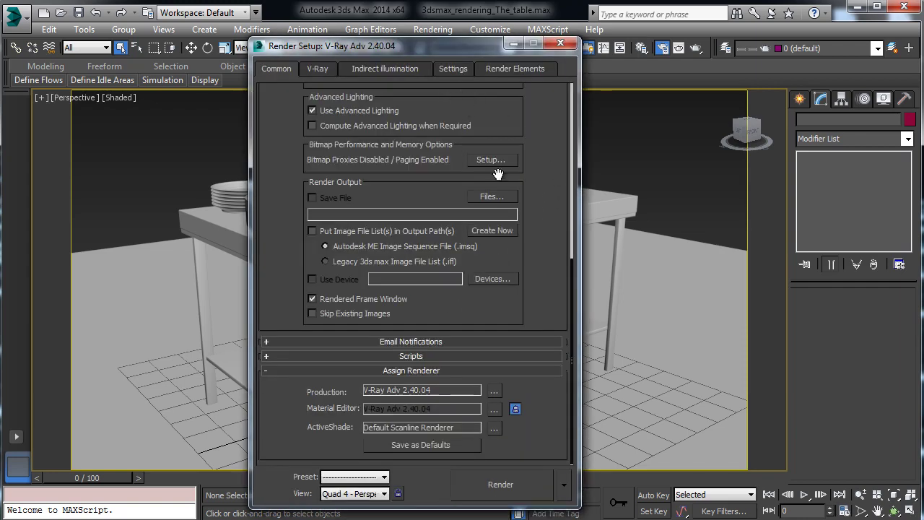
# Look through the renderer's indirect illumination, V-Ray and general settings, and close the render setup
pyautogui.scroll(5, 492, 174)
pyautogui.click(394, 70)
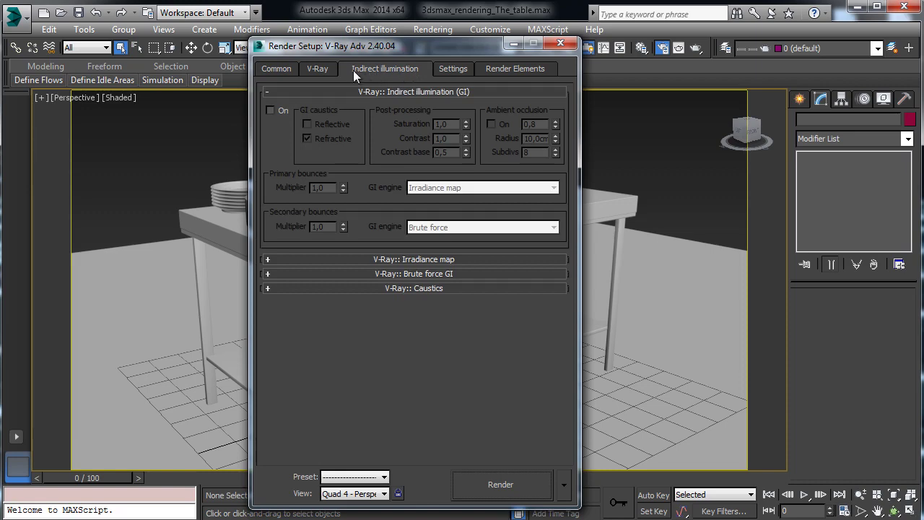
pyautogui.click(331, 70)
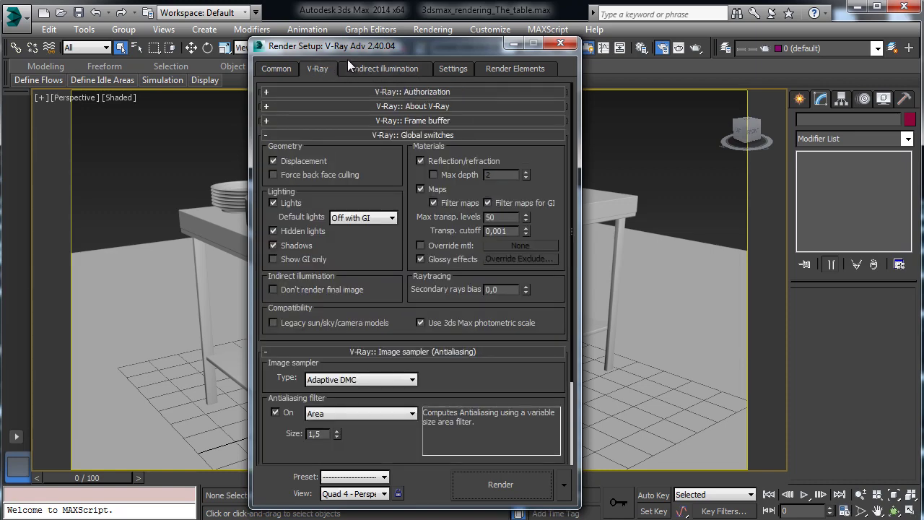
pyautogui.click(453, 68)
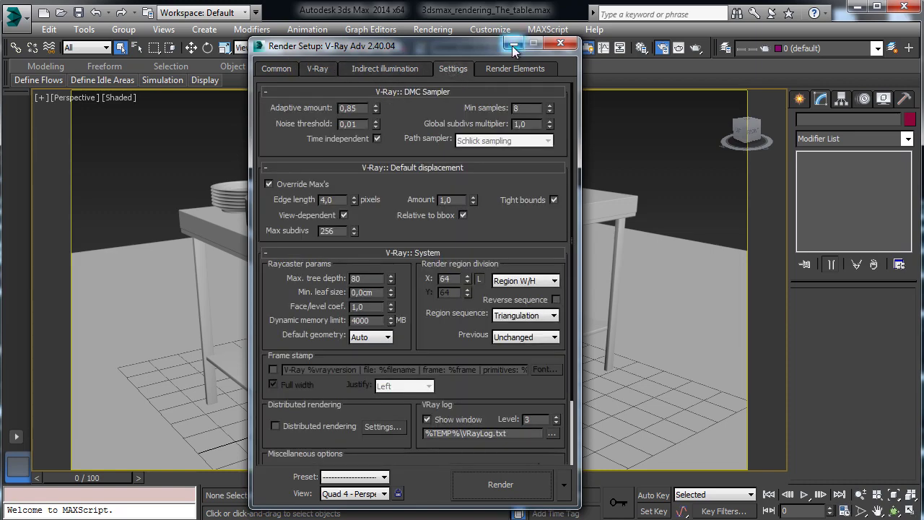
pyautogui.click(561, 43)
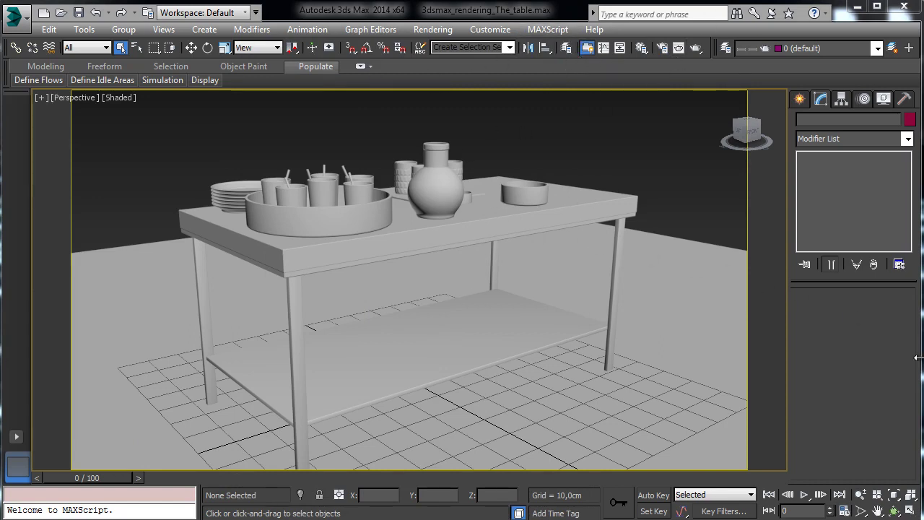
# Create a VRayLight on the floor beside the table's far end and set its type to Dome
pyautogui.click(798, 98)
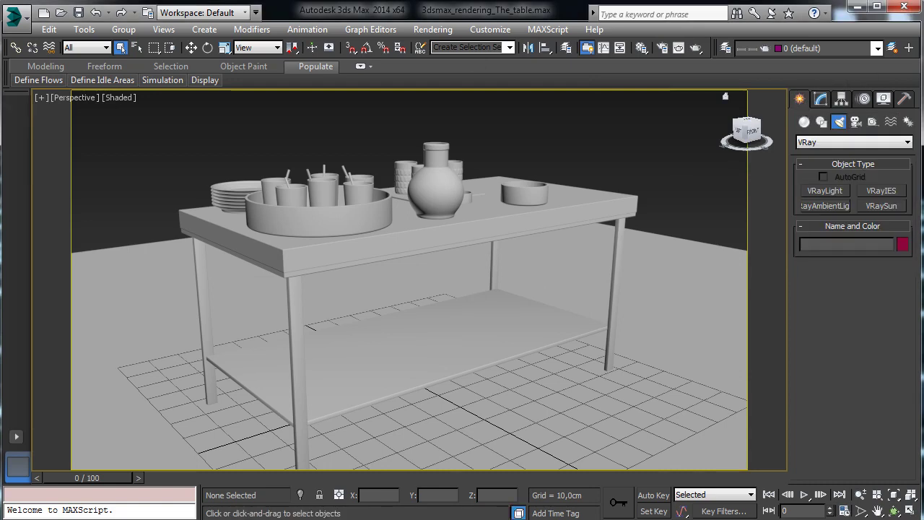
pyautogui.click(826, 191)
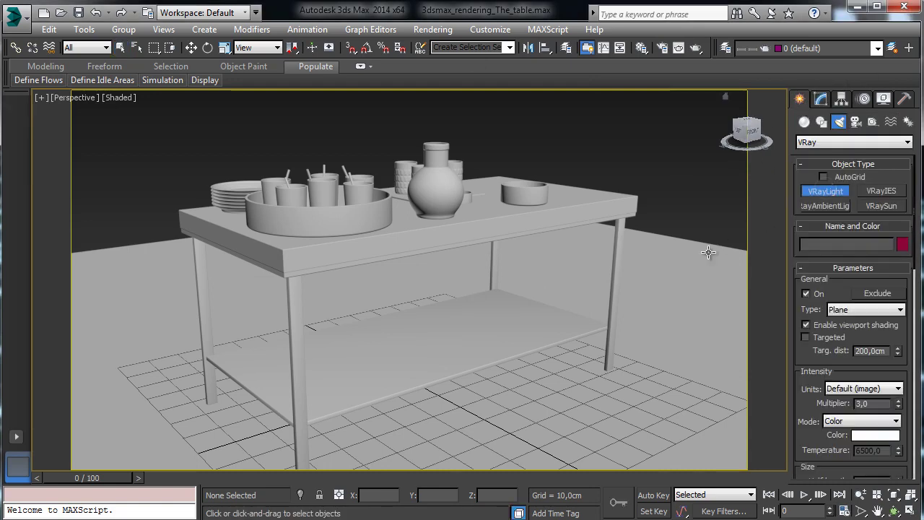
pyautogui.moveTo(679, 297); pyautogui.dragTo(668, 334)
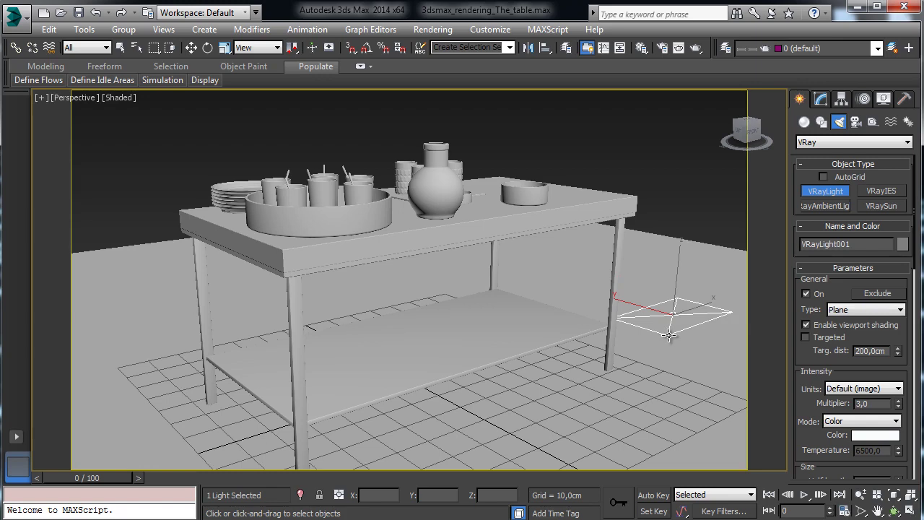
pyautogui.click(821, 99)
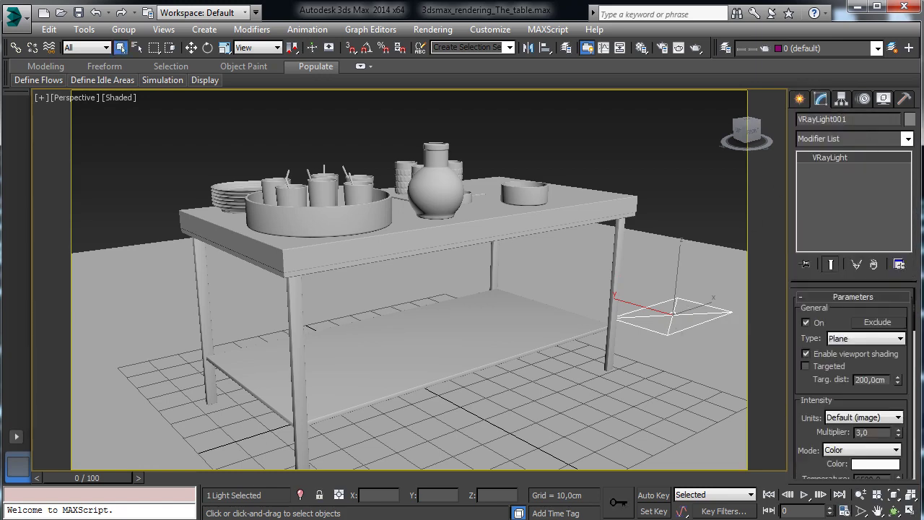
pyautogui.click(845, 339)
pyautogui.click(840, 361)
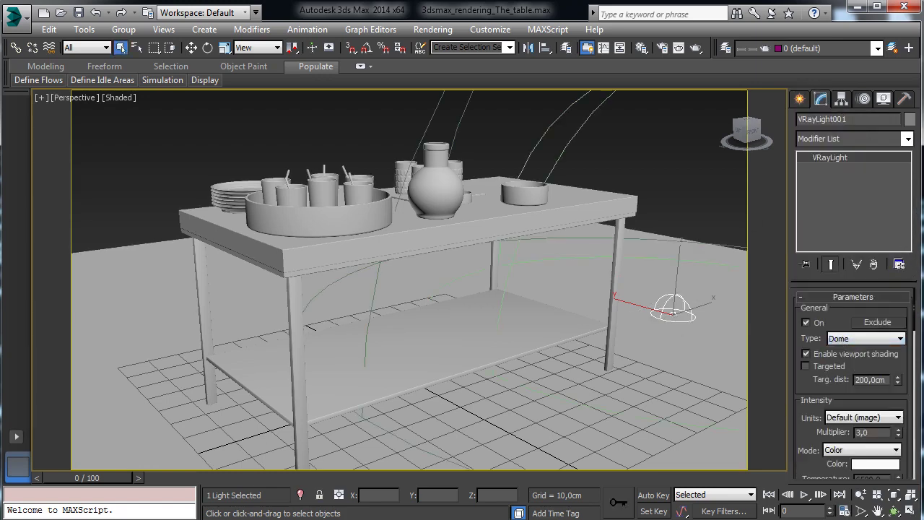
# Change the first sample material, 01 - Default, from Standard to VRayMtl in the Material Editor
pyautogui.click(664, 48)
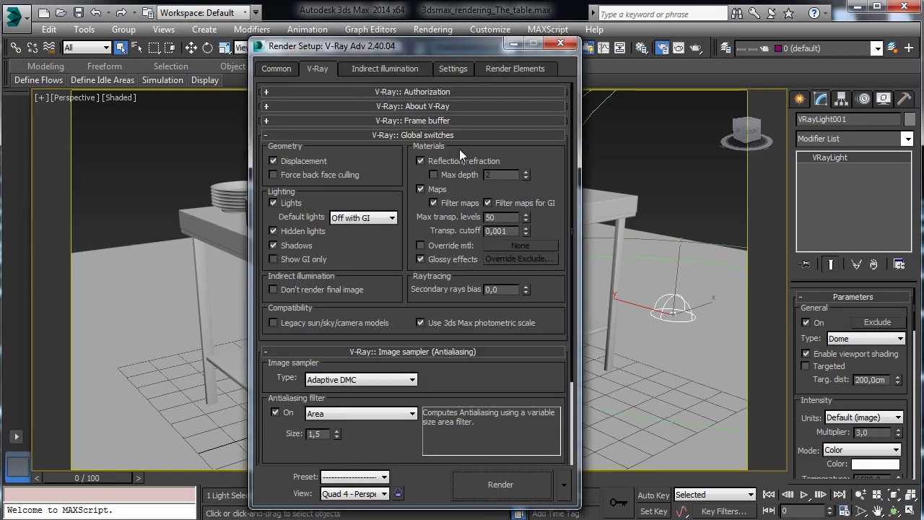
pyautogui.click(641, 49)
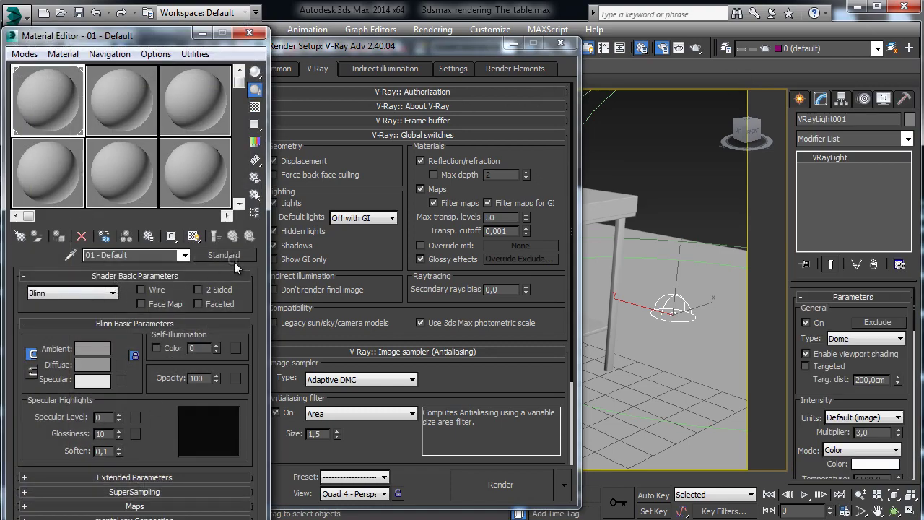
pyautogui.click(232, 258)
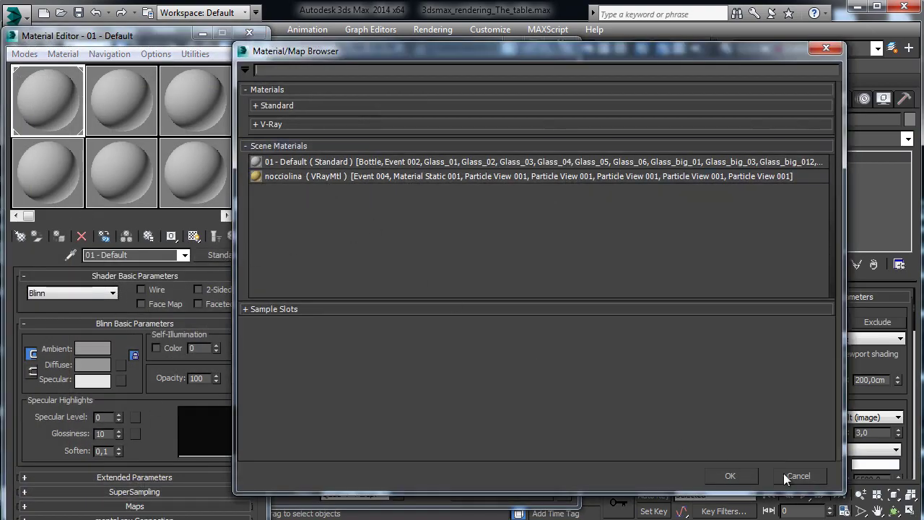
pyautogui.click(787, 478)
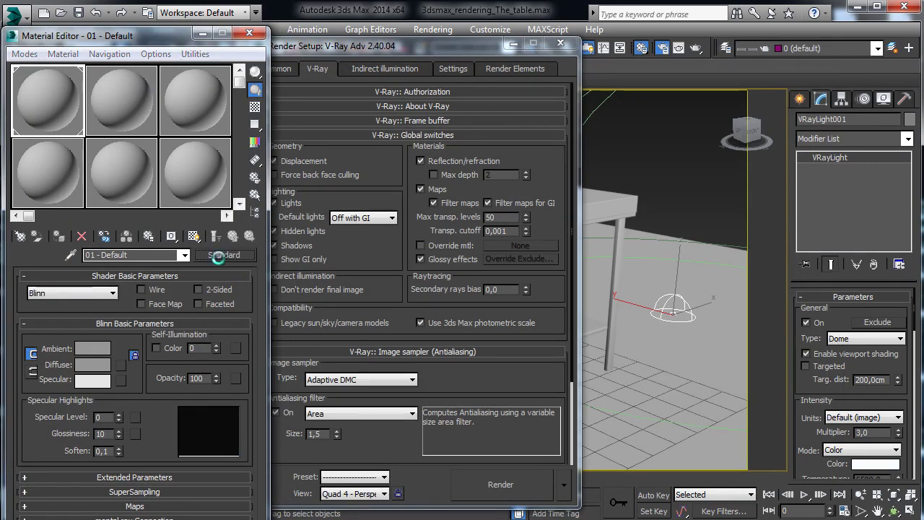
pyautogui.click(219, 258)
pyautogui.click(274, 124)
pyautogui.click(301, 269)
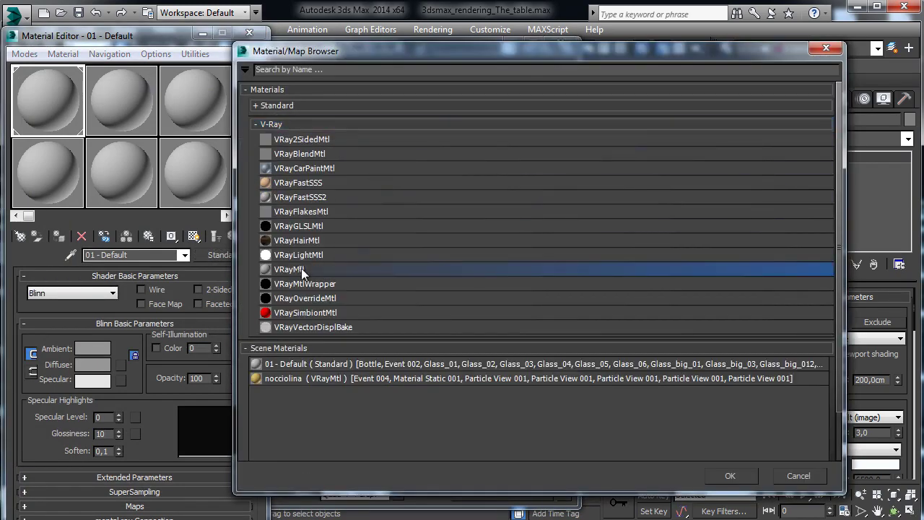
pyautogui.doubleClick(301, 269)
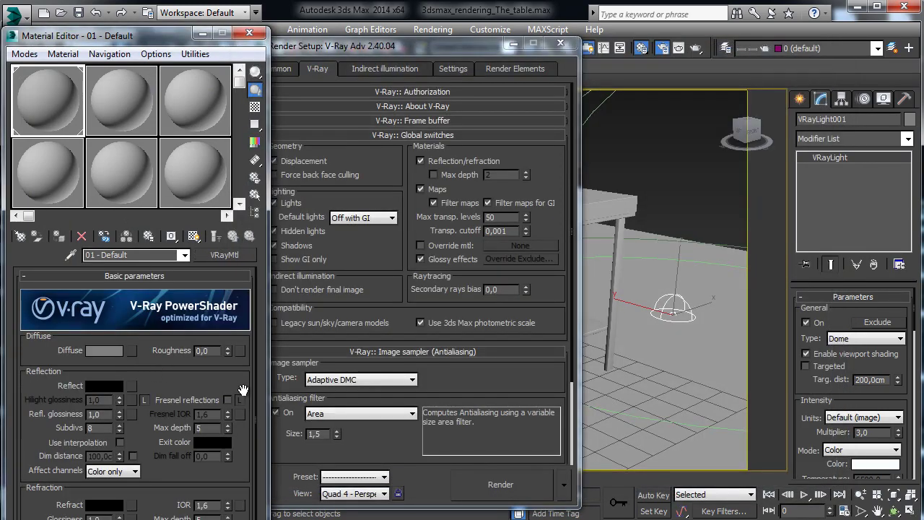
# Give the VRayMtl Fresnel reflections, a grey reflect colour of value 138 and 0,81 reflection glossiness, with a checkered sample background
pyautogui.click(228, 399)
pyautogui.click(108, 385)
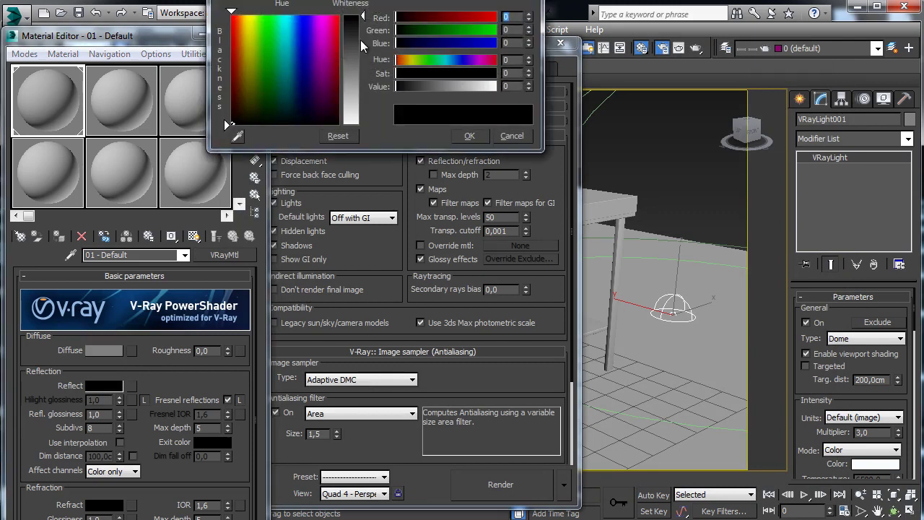
pyautogui.moveTo(361, 39); pyautogui.dragTo(367, 74)
pyautogui.click(471, 136)
pyautogui.click(255, 107)
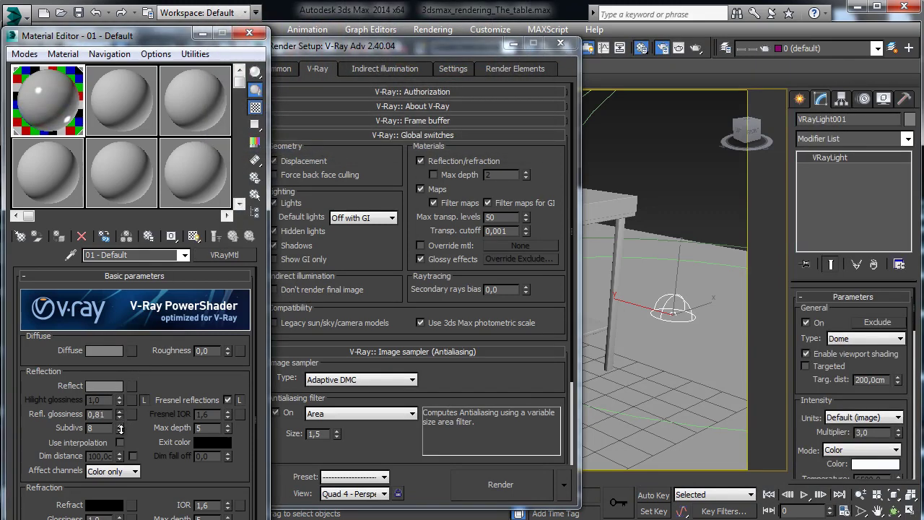
pyautogui.click(116, 389)
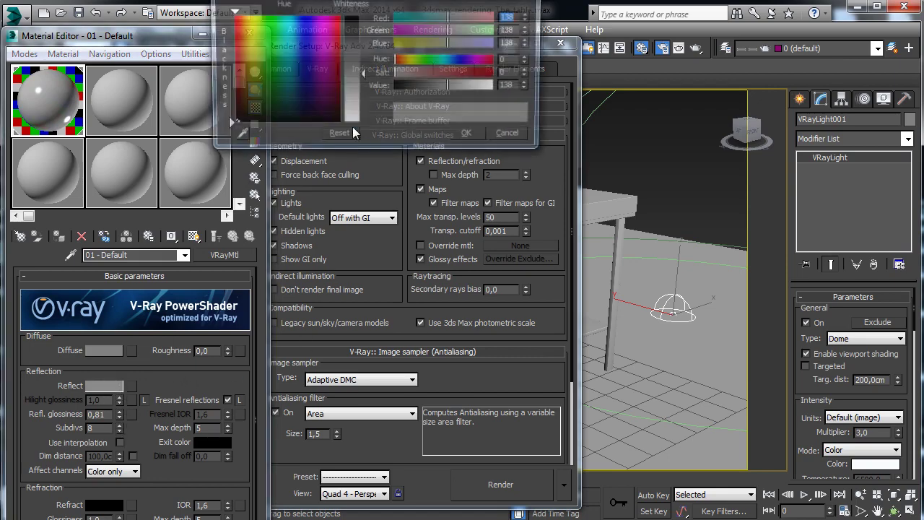
pyautogui.click(469, 136)
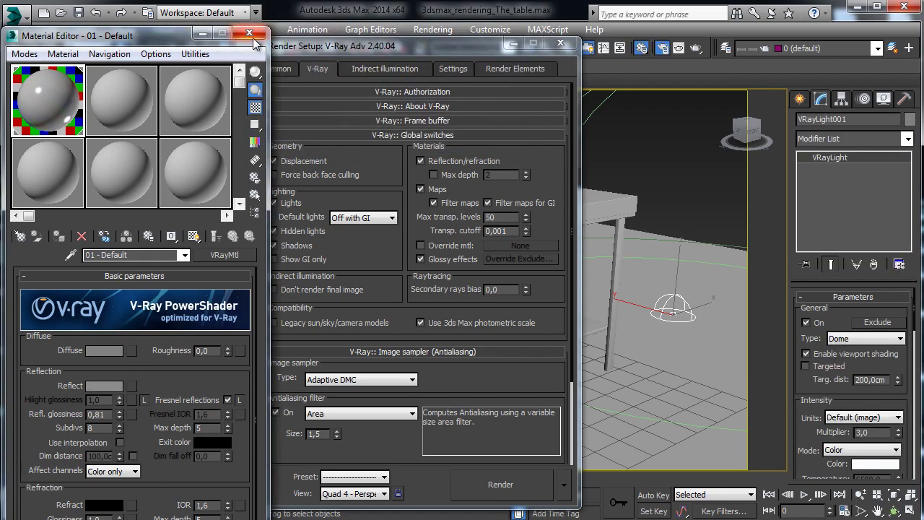
pyautogui.click(251, 34)
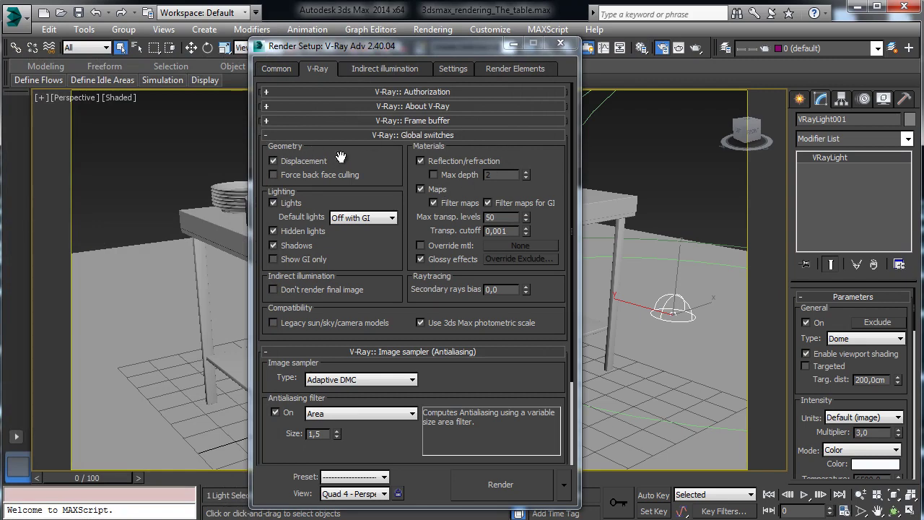
# Set the output width to 600 pixels and render the perspective view
pyautogui.click(280, 70)
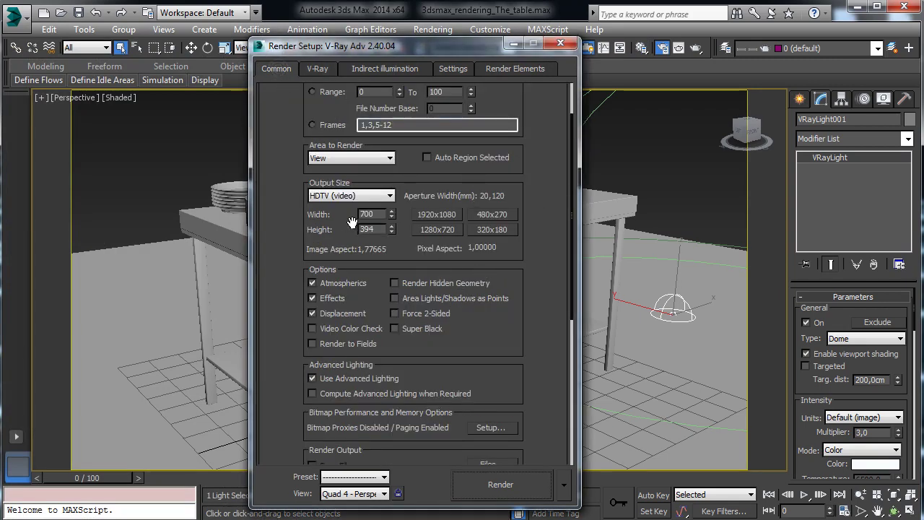
pyautogui.doubleClick(380, 214)
pyautogui.write('600')
pyautogui.press('Return')
pyautogui.click(502, 485)
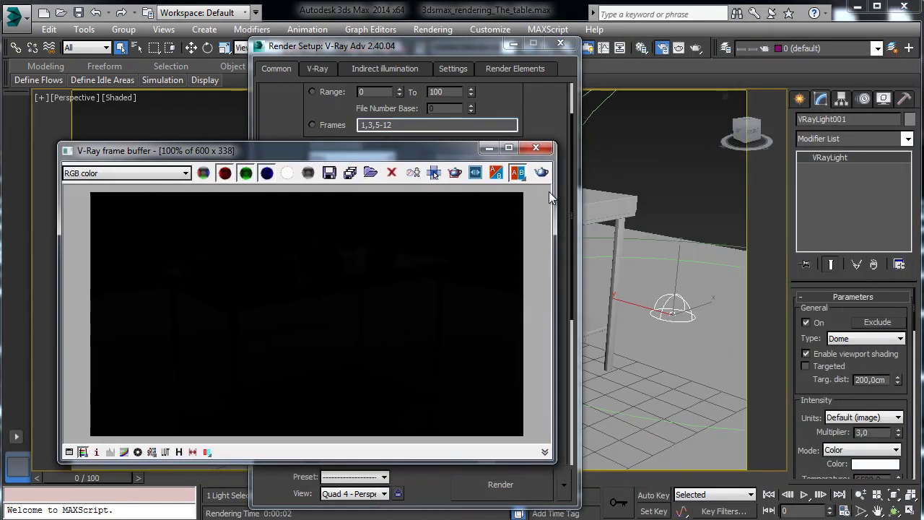
# Check the alpha channel of the render, return to RGB colour, and render the scene again
pyautogui.click(288, 176)
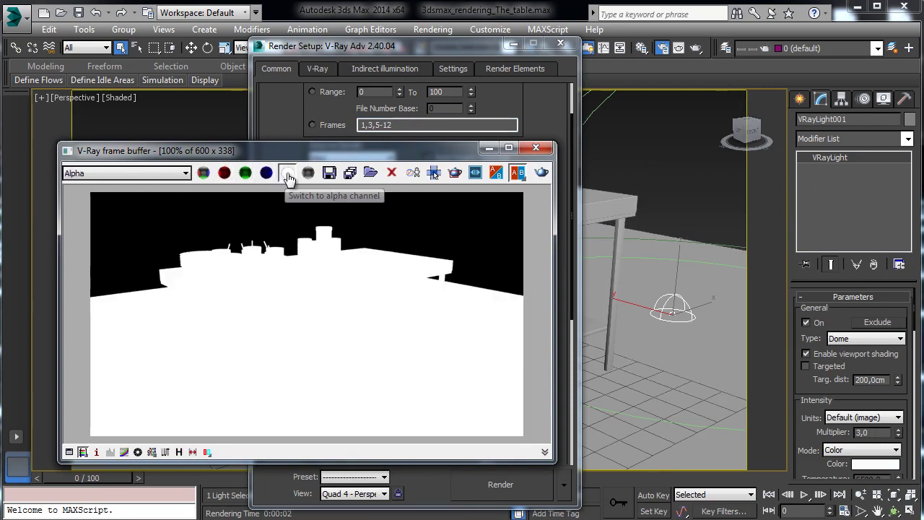
pyautogui.click(287, 175)
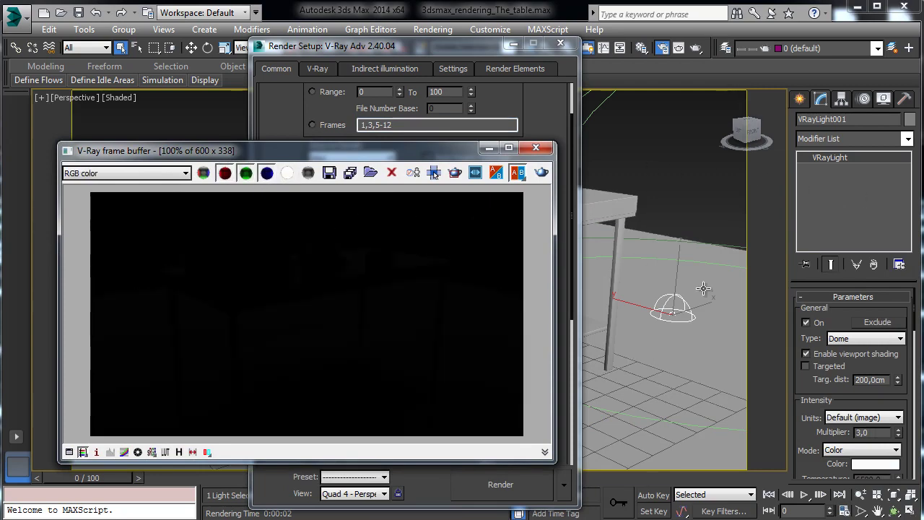
pyautogui.click(489, 148)
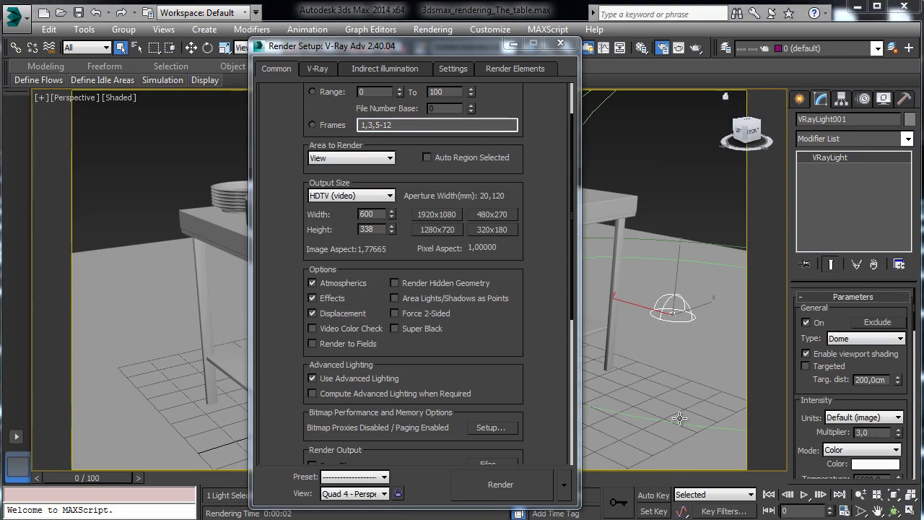
pyautogui.click(547, 489)
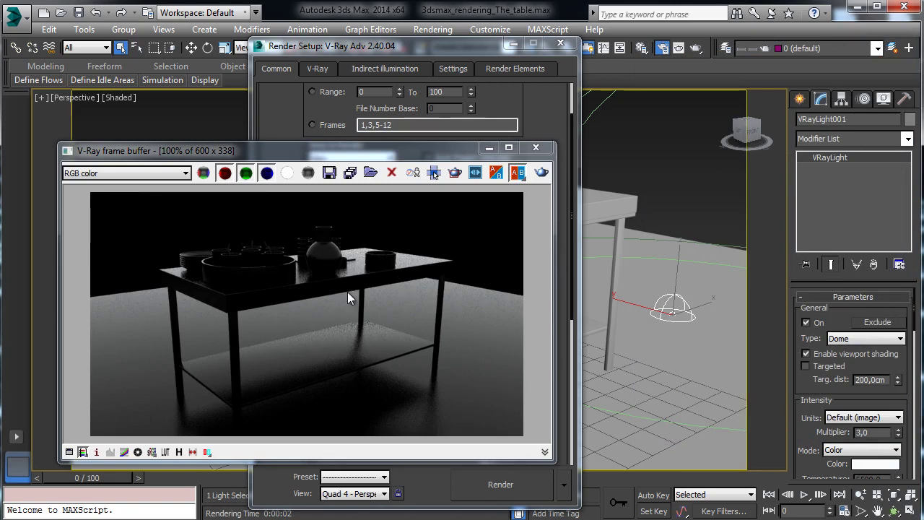
# Set the dome light's intensity multiplier to 250
pyautogui.click(446, 30)
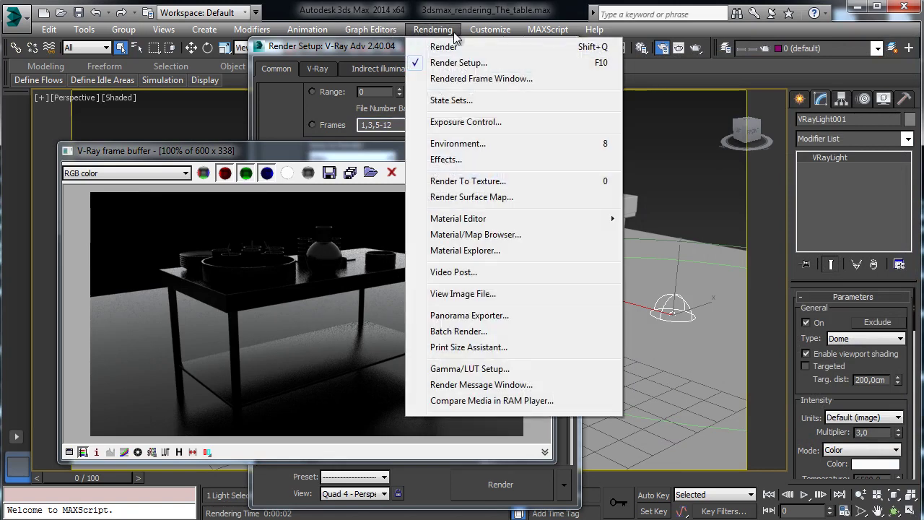
pyautogui.click(542, 9)
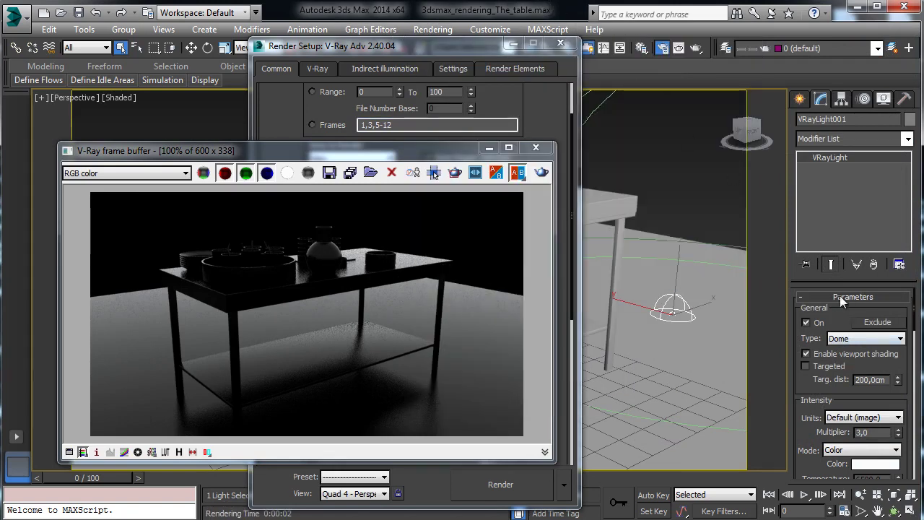
pyautogui.scroll(-1, 840, 293)
pyautogui.moveTo(840, 288); pyautogui.dragTo(840, 289)
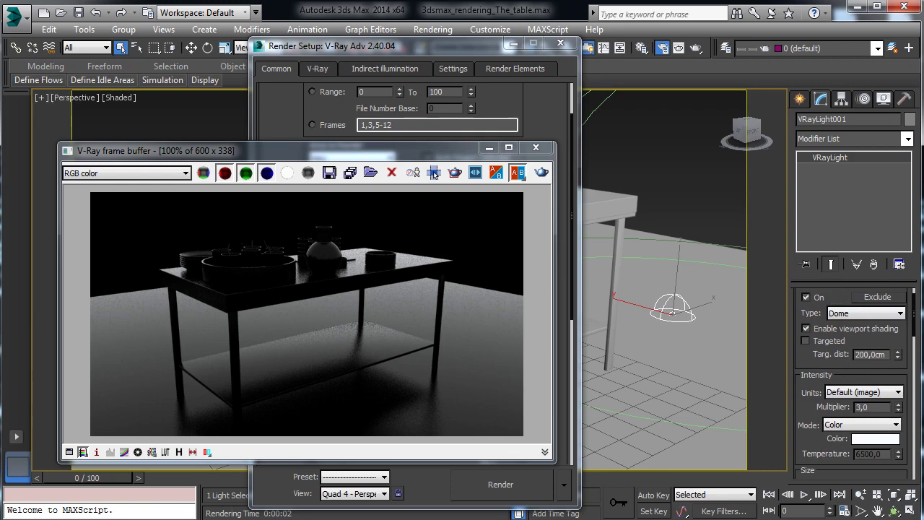
pyautogui.doubleClick(867, 407)
pyautogui.write('250')
pyautogui.press('Return')
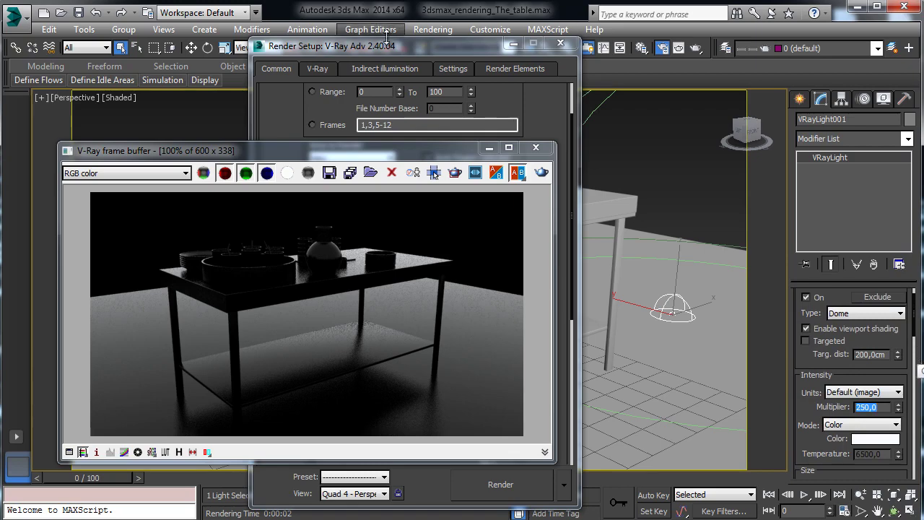
# Set the environment's exposure control to VRay Exposure Control
pyautogui.click(421, 29)
pyautogui.click(489, 125)
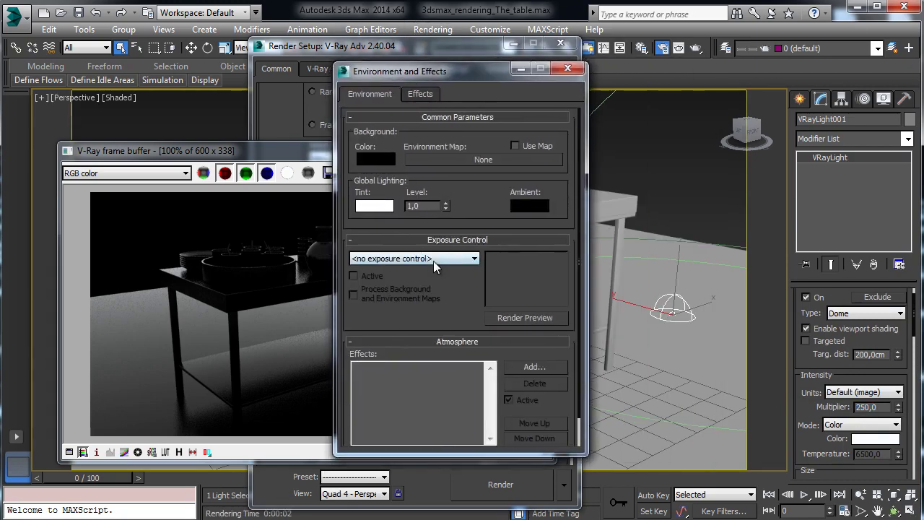
pyautogui.click(433, 259)
pyautogui.click(412, 328)
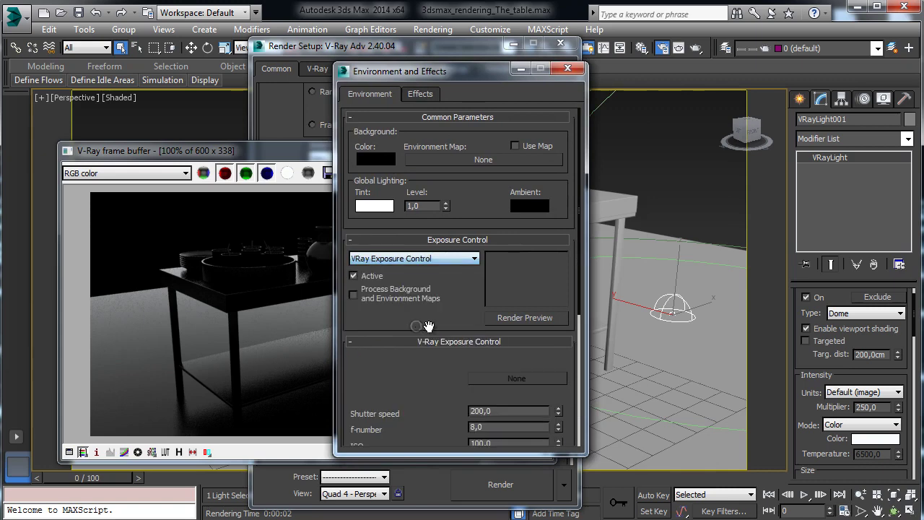
pyautogui.scroll(-3, 487, 363)
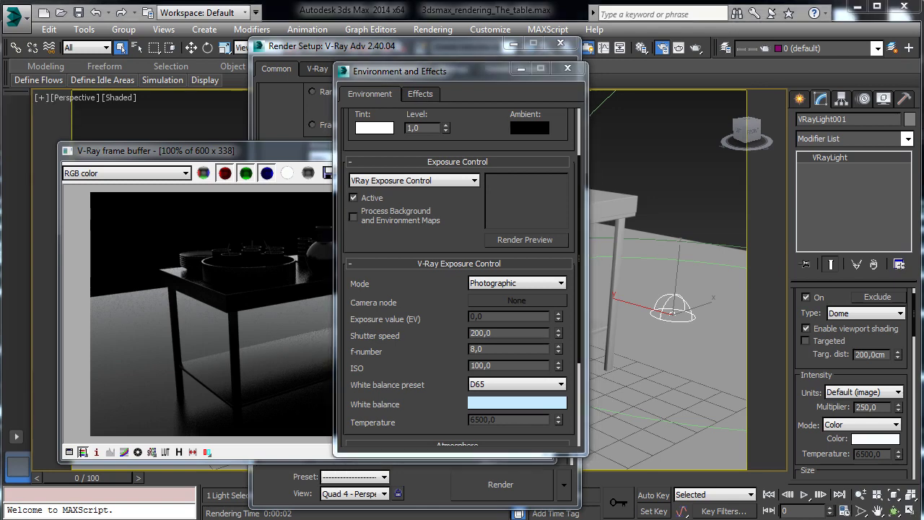
# Set the exposure control's white balance preset to Neutral and render the scene again
pyautogui.click(496, 385)
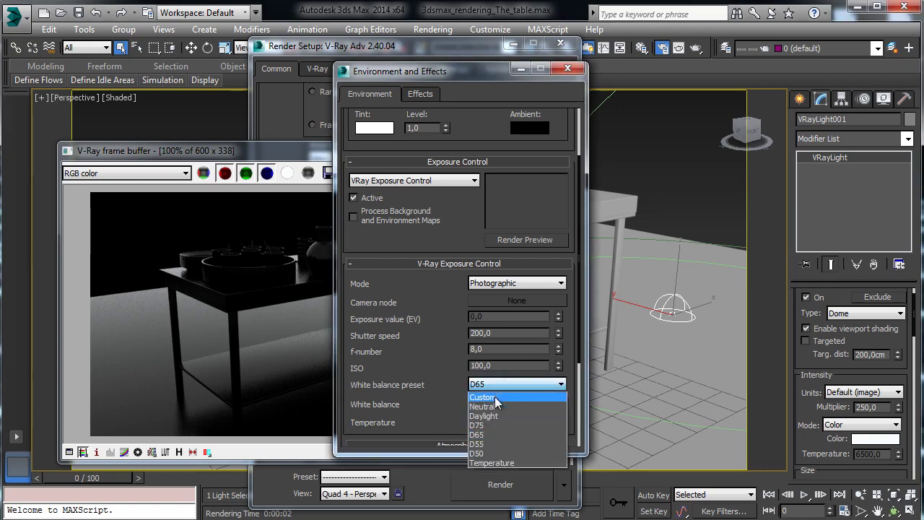
pyautogui.click(485, 406)
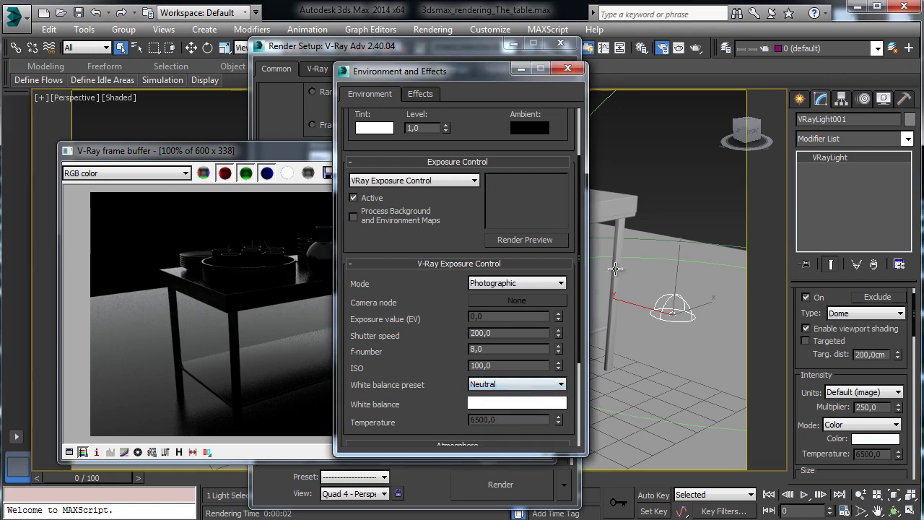
pyautogui.click(519, 483)
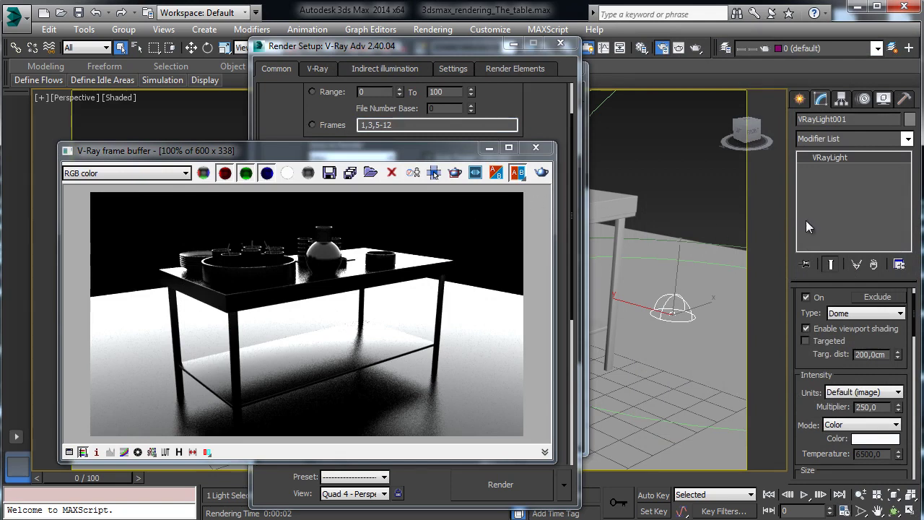
# Set the dome light's sampling subdivisions to 16
pyautogui.moveTo(832, 280); pyautogui.dragTo(833, 213)
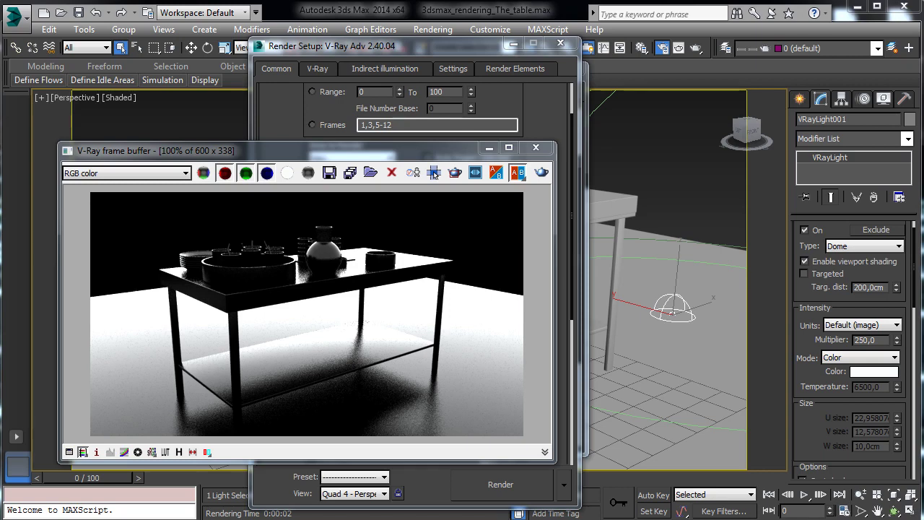
pyautogui.scroll(-5, 815, 381)
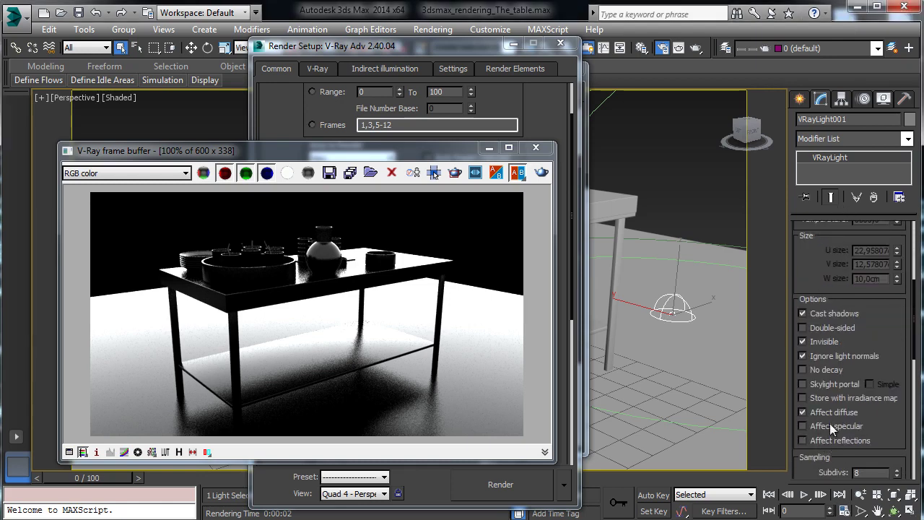
pyautogui.scroll(2, 821, 289)
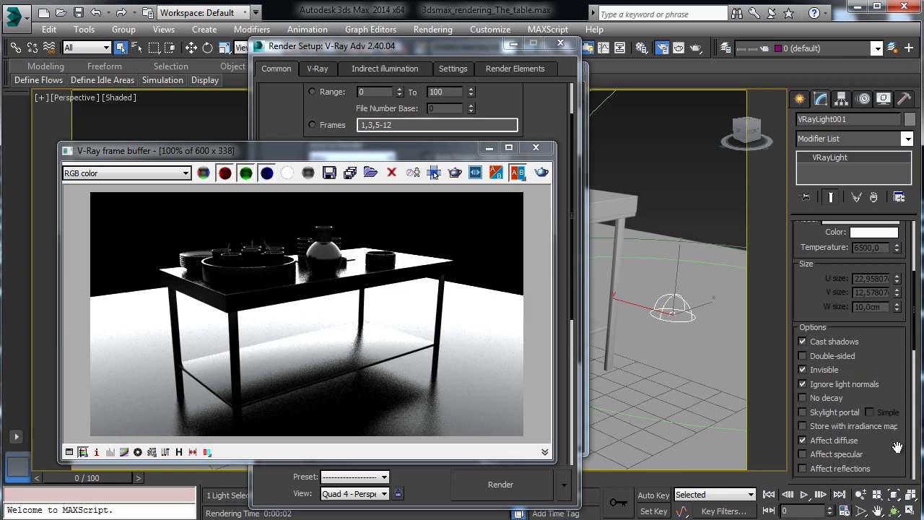
pyautogui.scroll(-5, 895, 420)
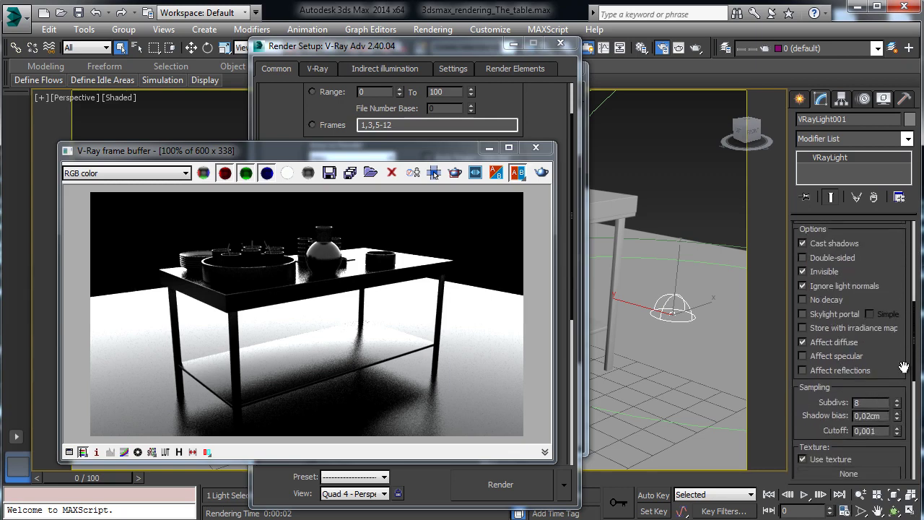
pyautogui.doubleClick(876, 404)
pyautogui.scroll(-4, 853, 304)
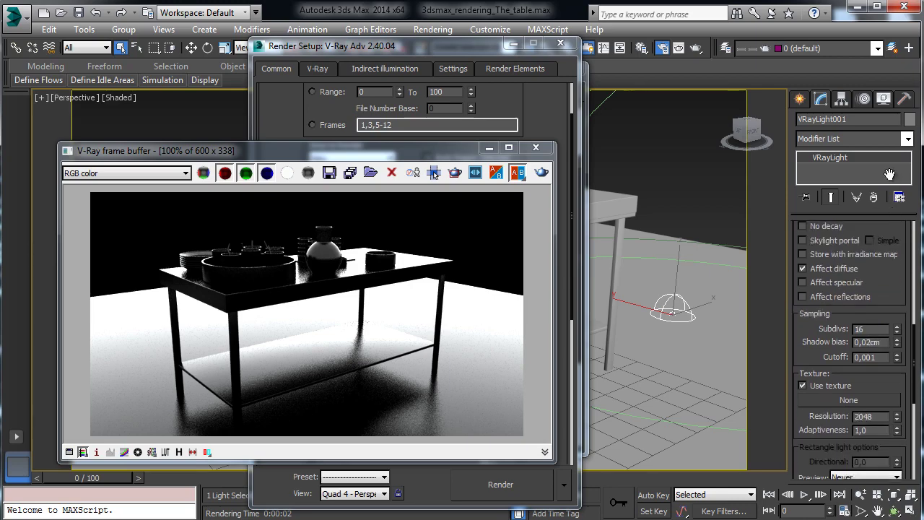
# Assign a VRayHDRI map to the diffuse colour of the second material sample slot
pyautogui.click(640, 47)
pyautogui.click(137, 87)
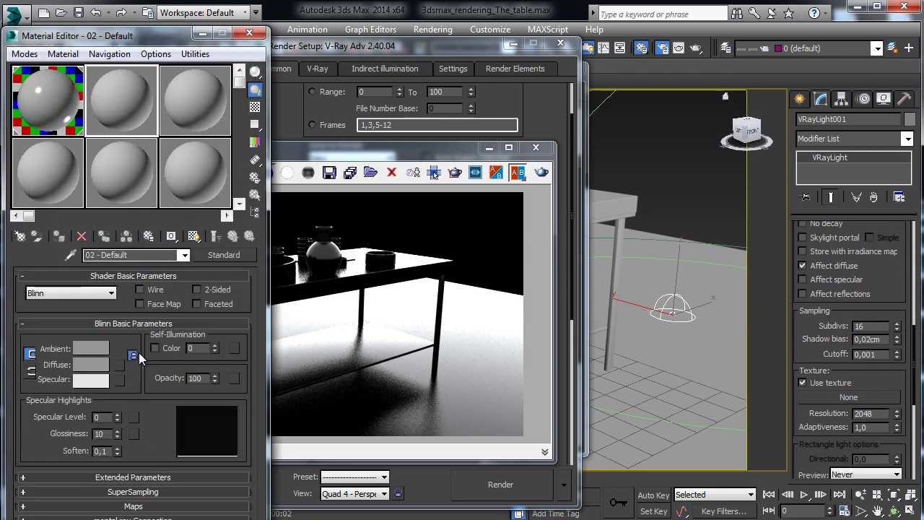
pyautogui.click(118, 364)
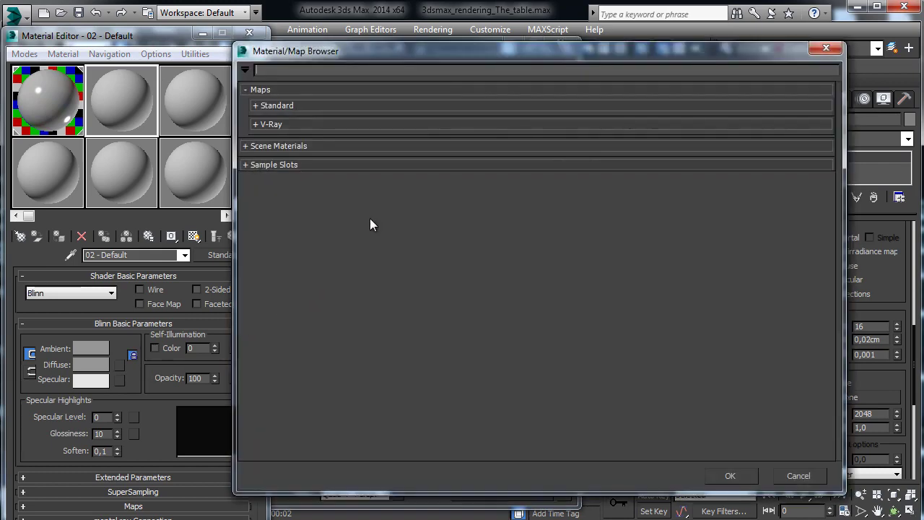
pyautogui.click(270, 124)
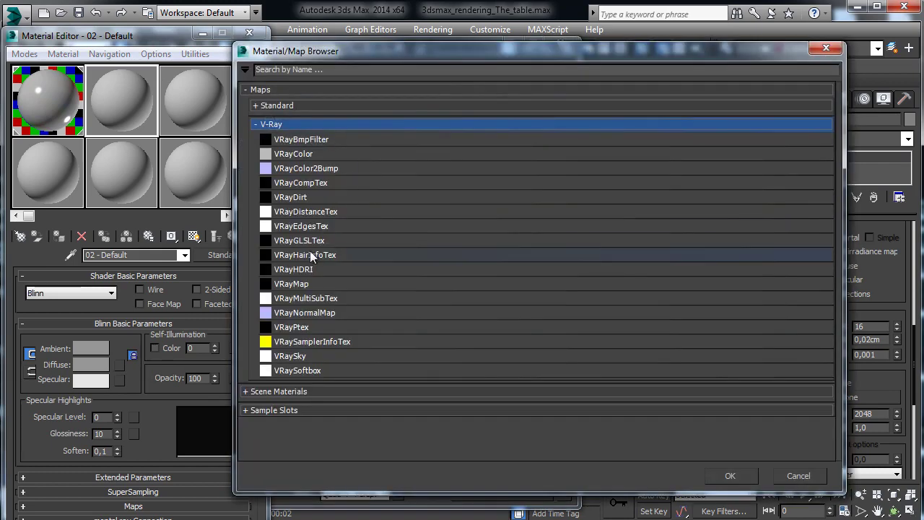
pyautogui.click(310, 268)
pyautogui.click(726, 476)
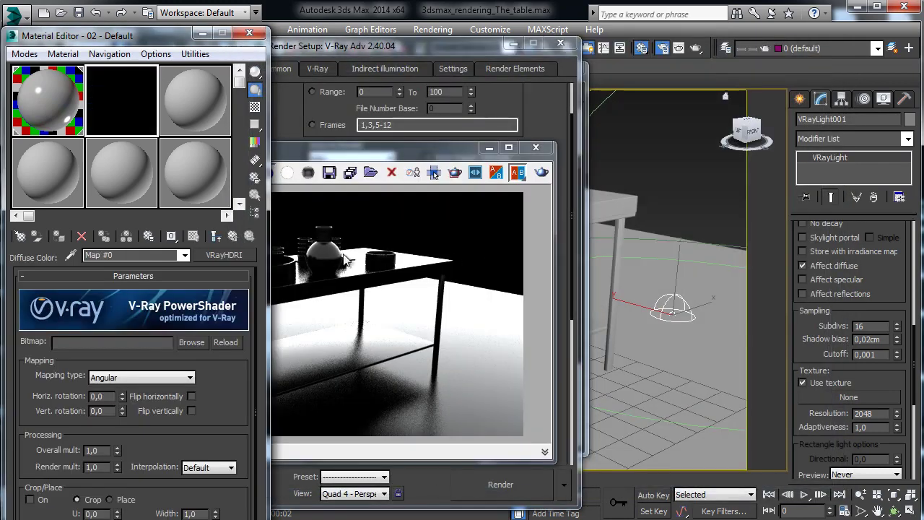
# Load LA_Downtown_Afternoon_Fishing_Env.hdr into the VRayHDRI map and set its mapping type to Spherical
pyautogui.click(189, 346)
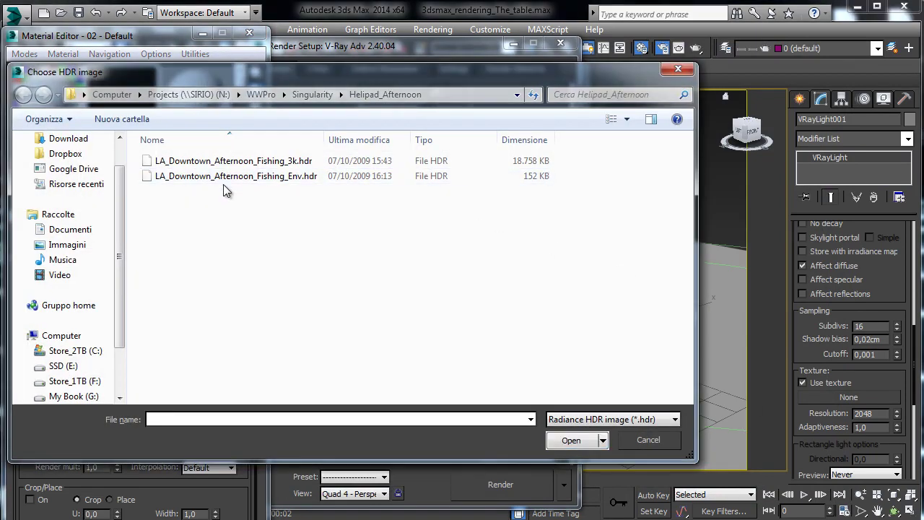
pyautogui.click(224, 177)
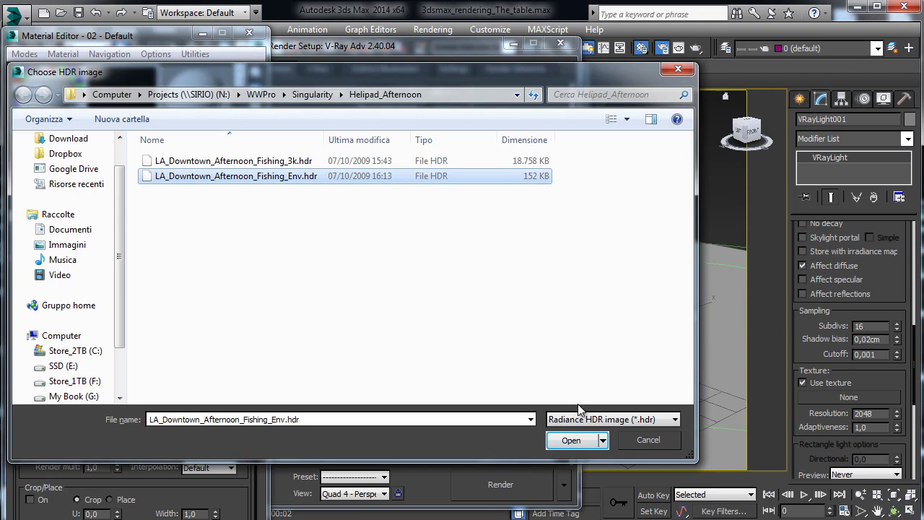
pyautogui.click(591, 441)
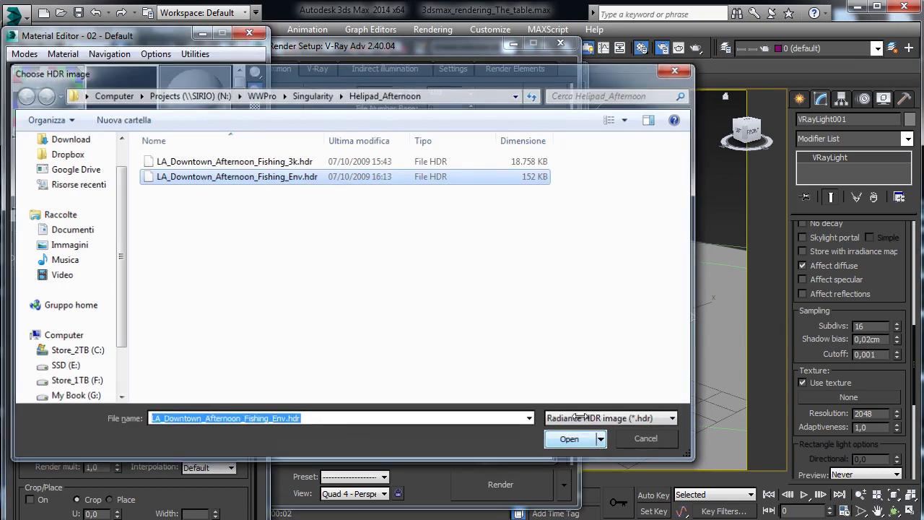
pyautogui.click(141, 377)
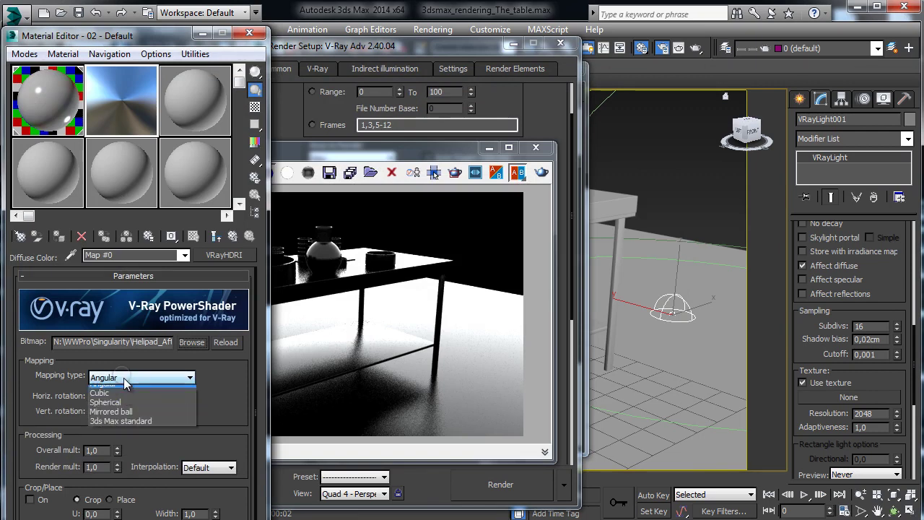
pyautogui.click(108, 406)
pyautogui.moveTo(159, 39); pyautogui.dragTo(168, 12)
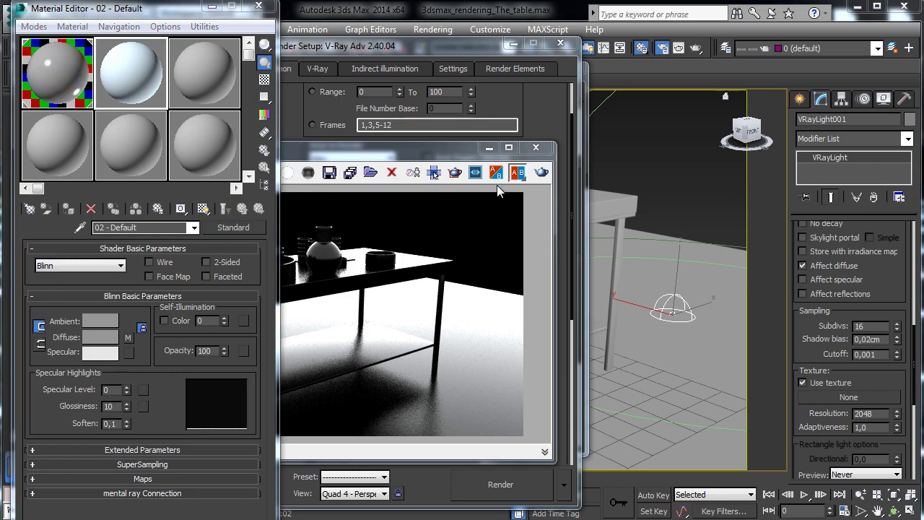
# Wrap the VRayHDRI map in a Color Correction map, keeping the old map as a sub-map
pyautogui.click(128, 337)
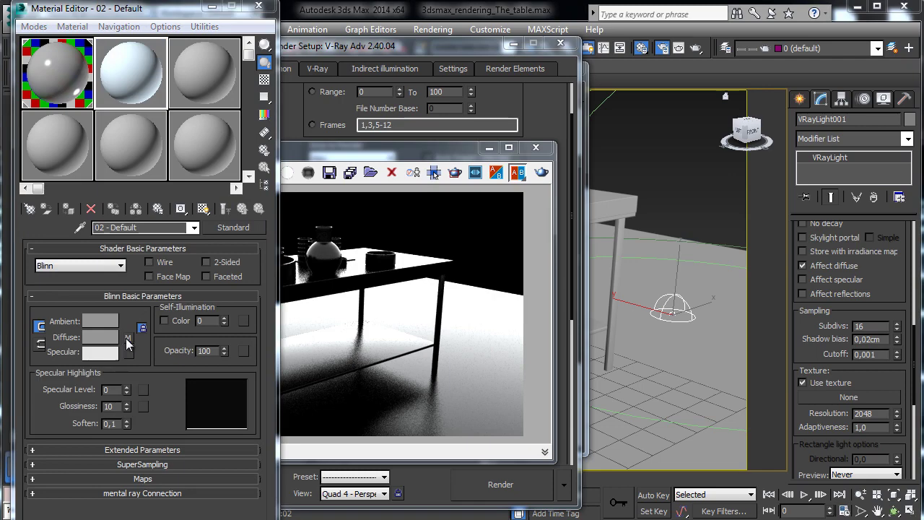
pyautogui.click(239, 226)
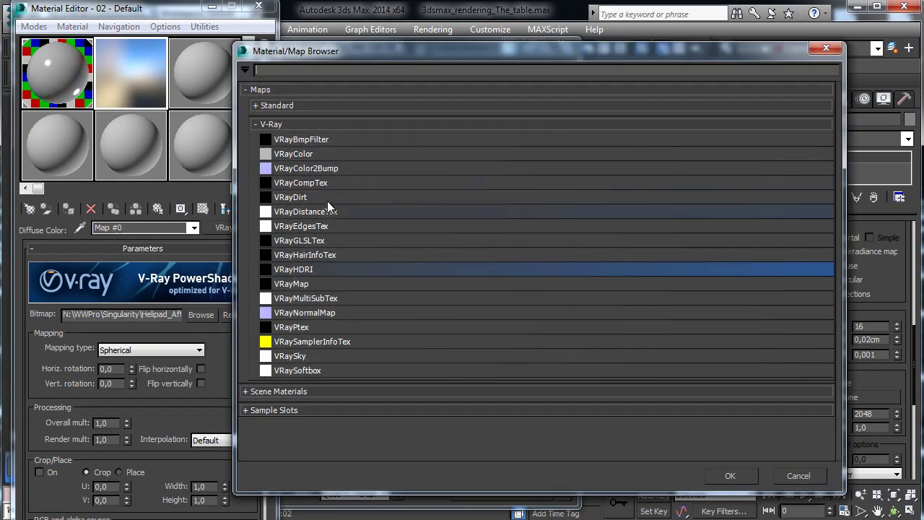
pyautogui.click(302, 108)
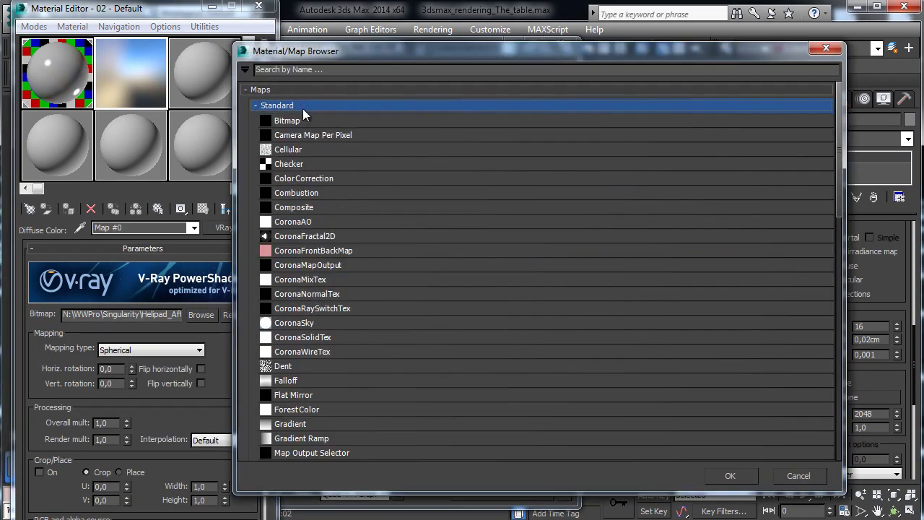
pyautogui.click(309, 180)
pyautogui.click(719, 471)
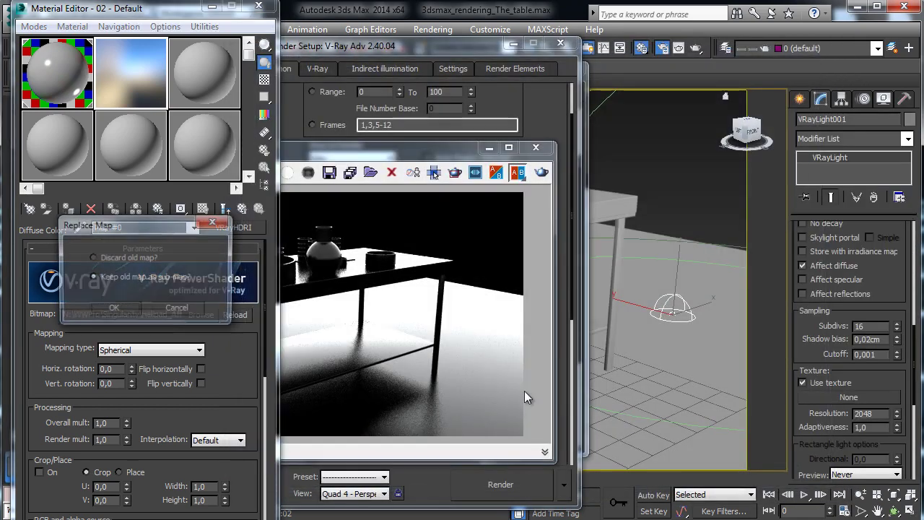
pyautogui.click(132, 306)
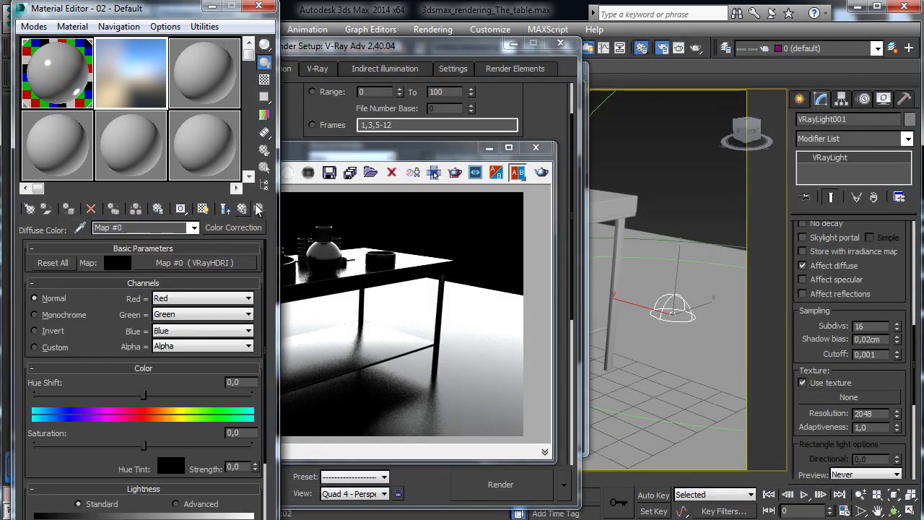
# Assign the Color Correction map as an instance to the dome light's texture and render the scene
pyautogui.moveTo(521, 270); pyautogui.dragTo(838, 388)
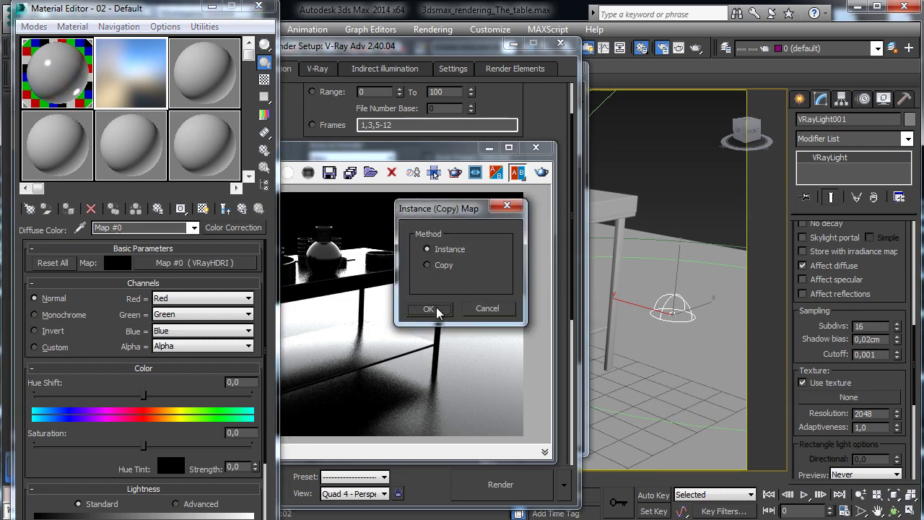
pyautogui.click(433, 309)
pyautogui.scroll(-5, 882, 382)
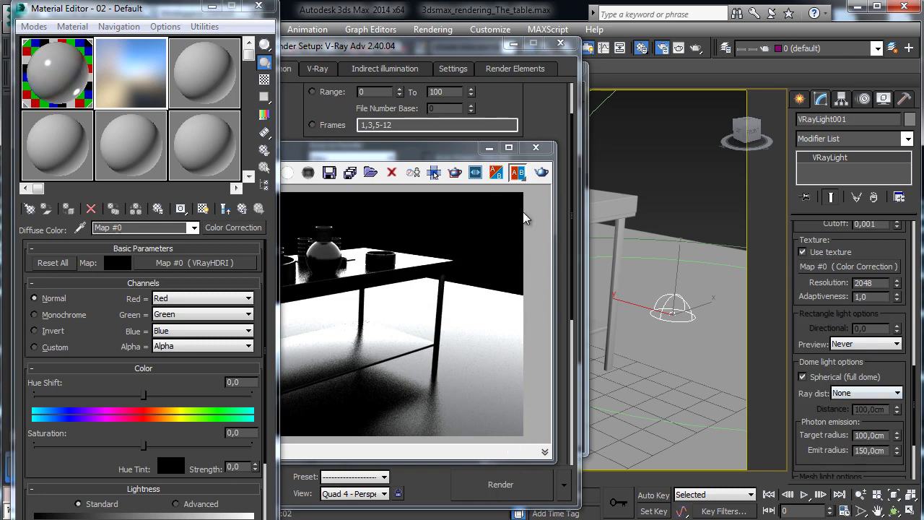
pyautogui.click(542, 172)
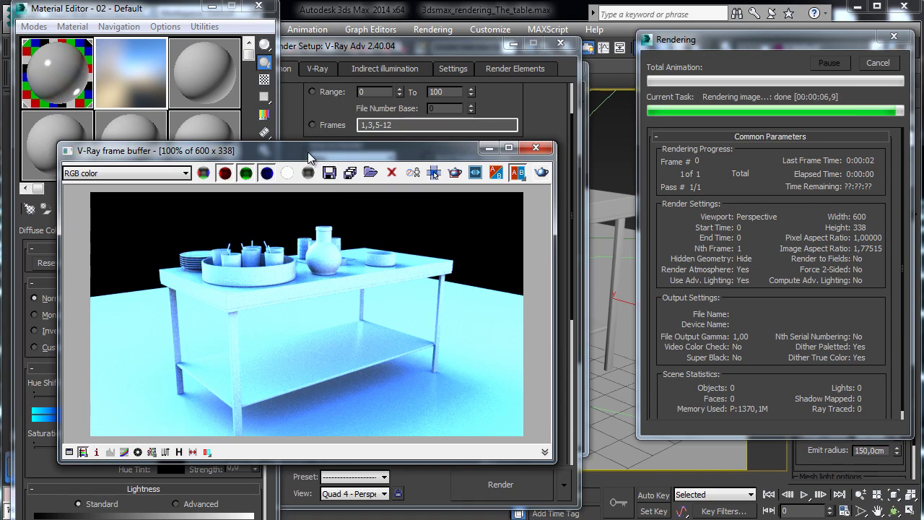
# Load a different HDR image into the VRayHDRI sub-map and render the scene again
pyautogui.moveTo(289, 151); pyautogui.dragTo(509, 88)
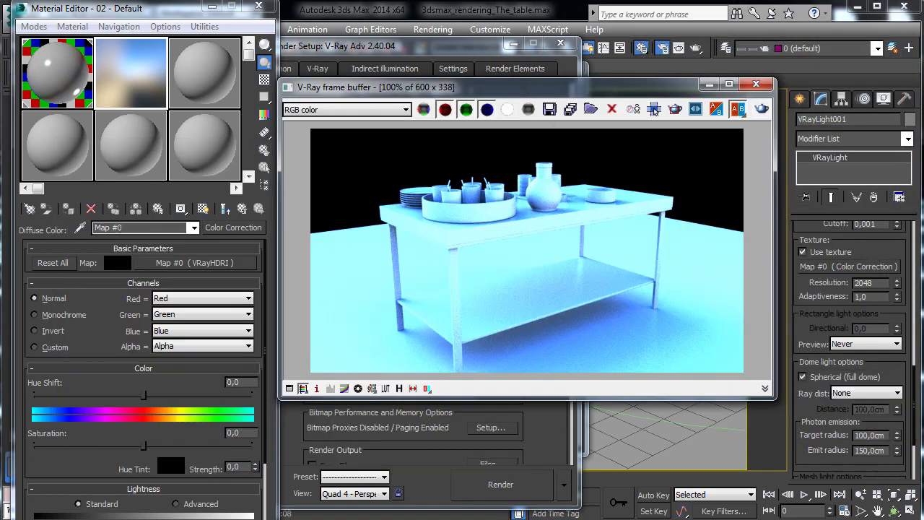
pyautogui.click(194, 263)
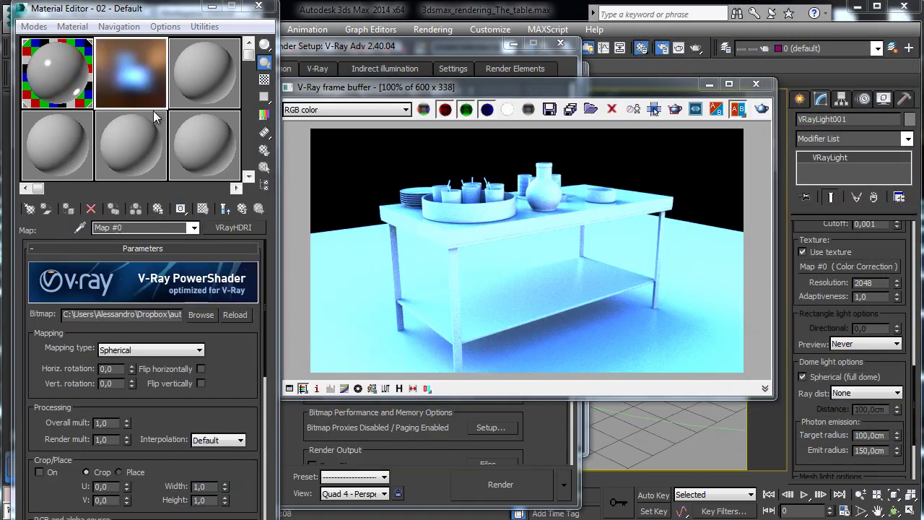
pyautogui.click(762, 110)
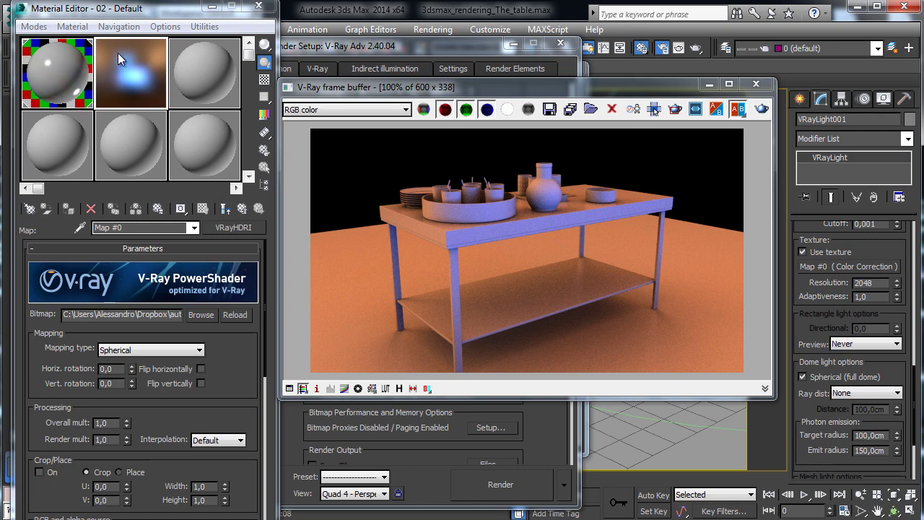
# Return to the Color Correction map and set its saturation to -64
pyautogui.click(193, 148)
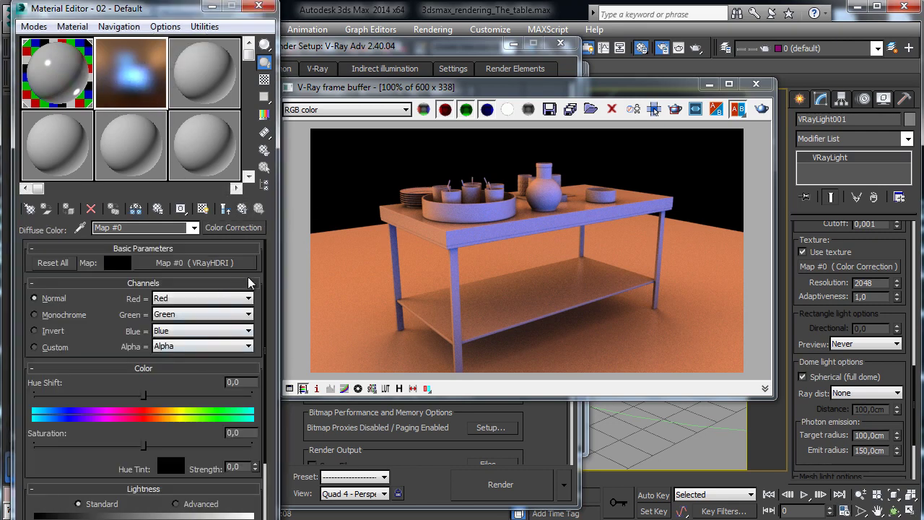
pyautogui.click(247, 434)
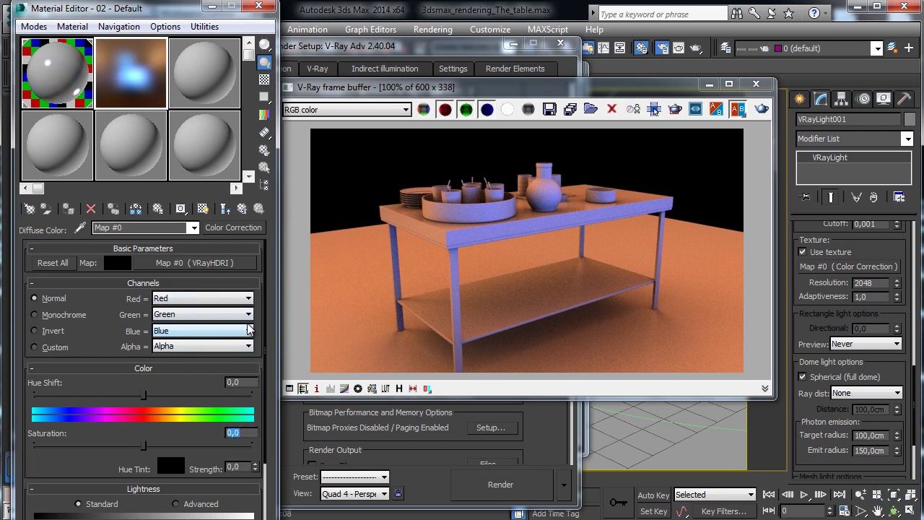
pyautogui.write('-64')
pyautogui.press('Return')
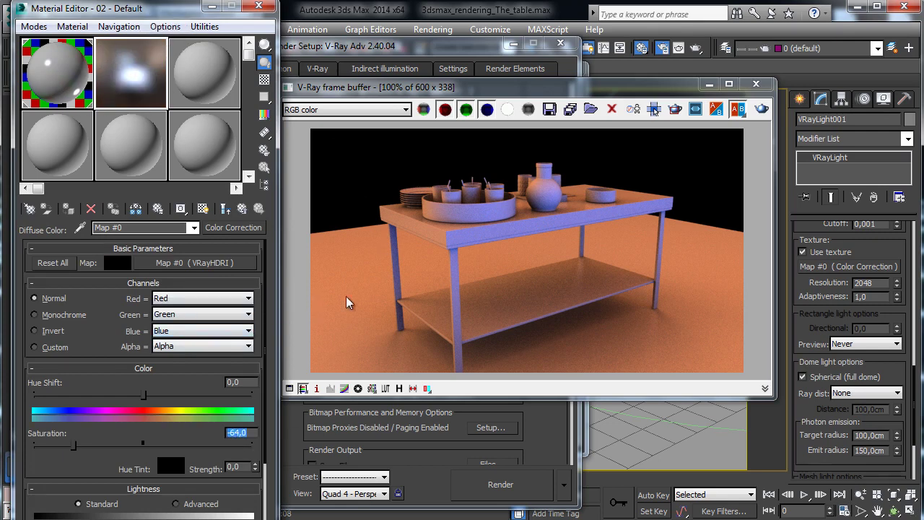
# Set the Color Correction map's hue shift to 9 and render the scene
pyautogui.click(255, 382)
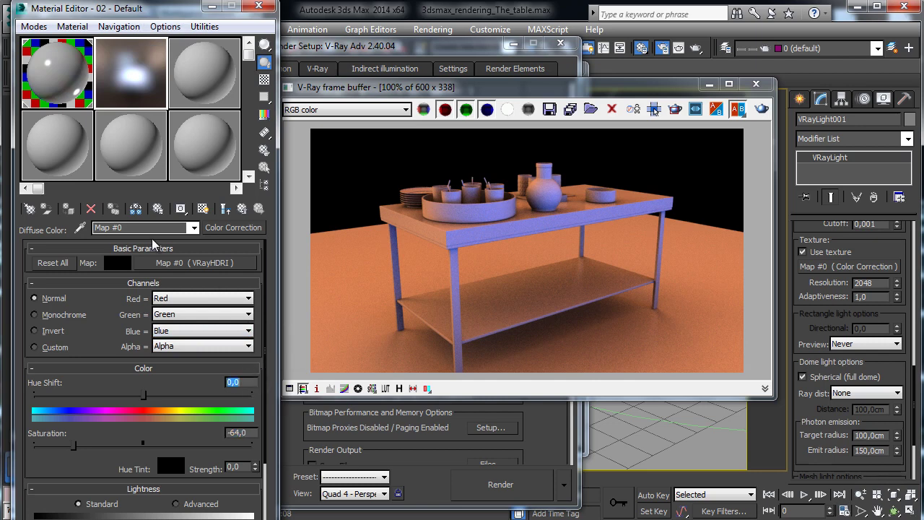
pyautogui.write('9')
pyautogui.press('Return')
pyautogui.click(761, 109)
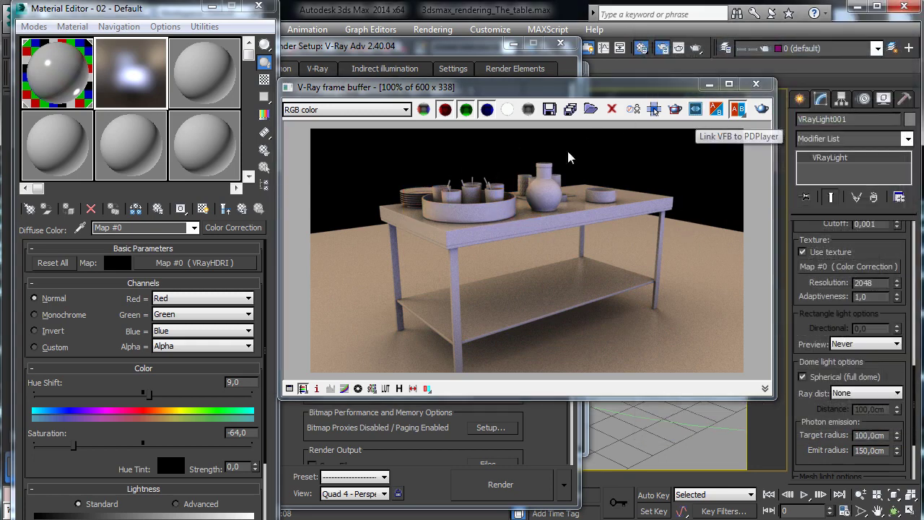
# Return to the parent material and put away the frame buffer and Render Setup windows
pyautogui.click(242, 211)
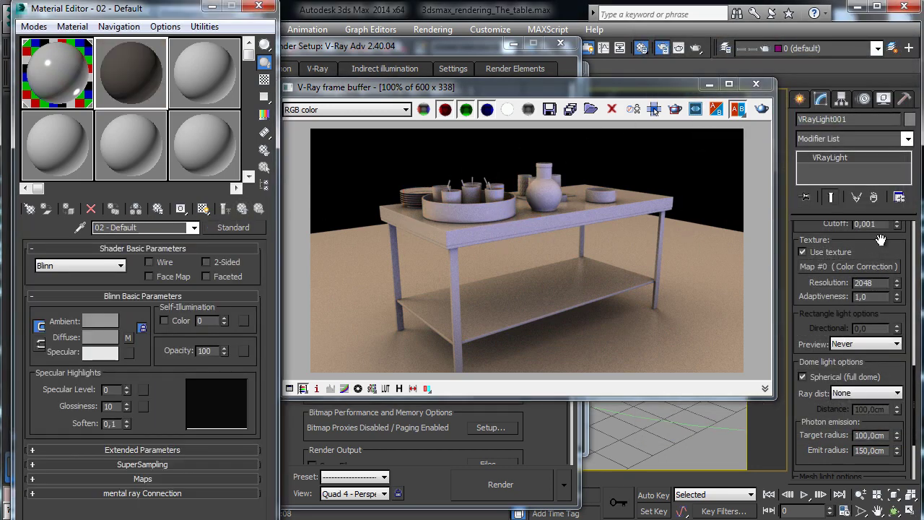
pyautogui.scroll(10, 883, 260)
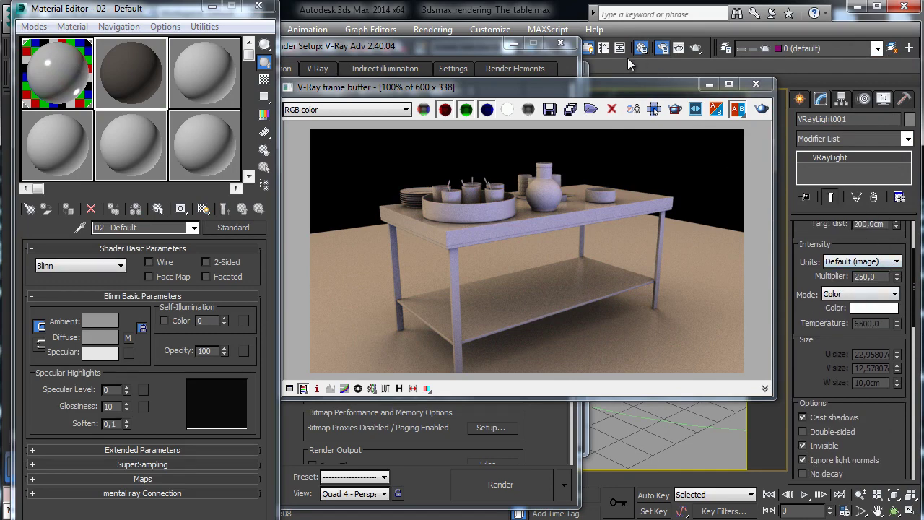
pyautogui.click(709, 84)
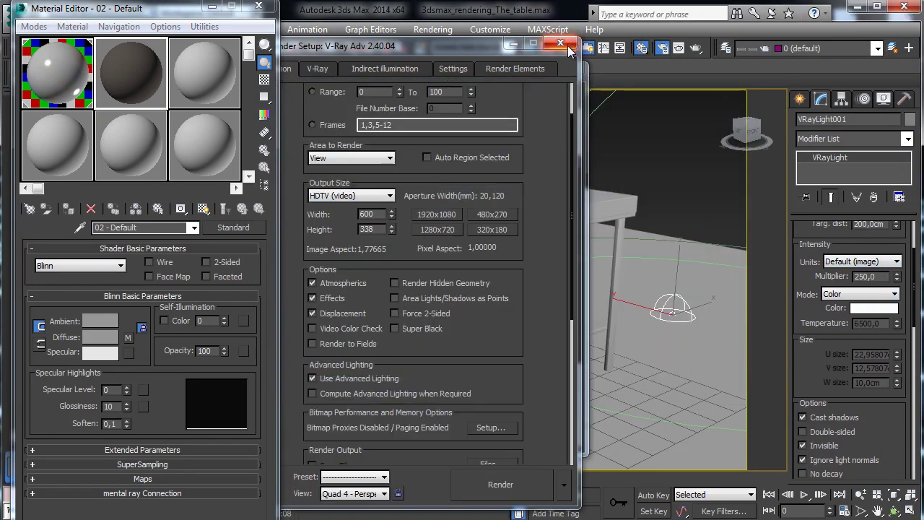
pyautogui.click(561, 43)
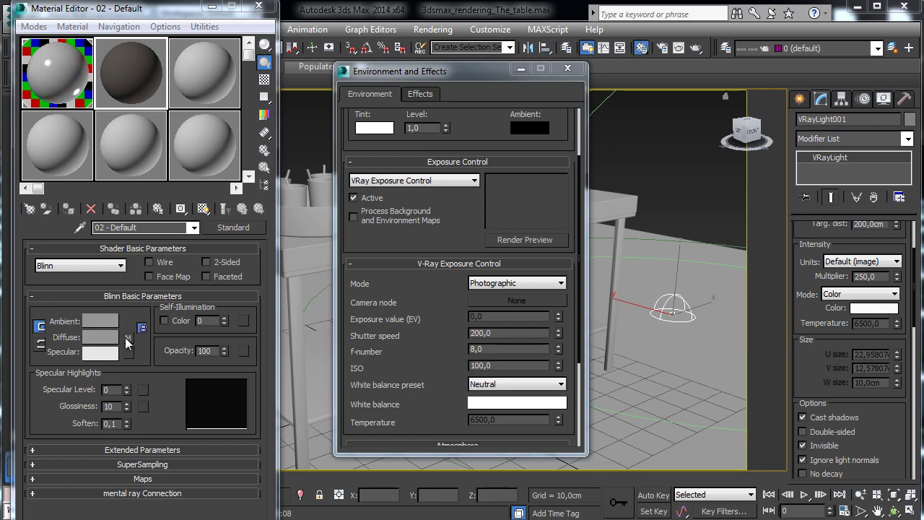
# Set the horizontal rotation of the VRayHDRI sub-map to 80 and render the scene from the parent material
pyautogui.click(127, 339)
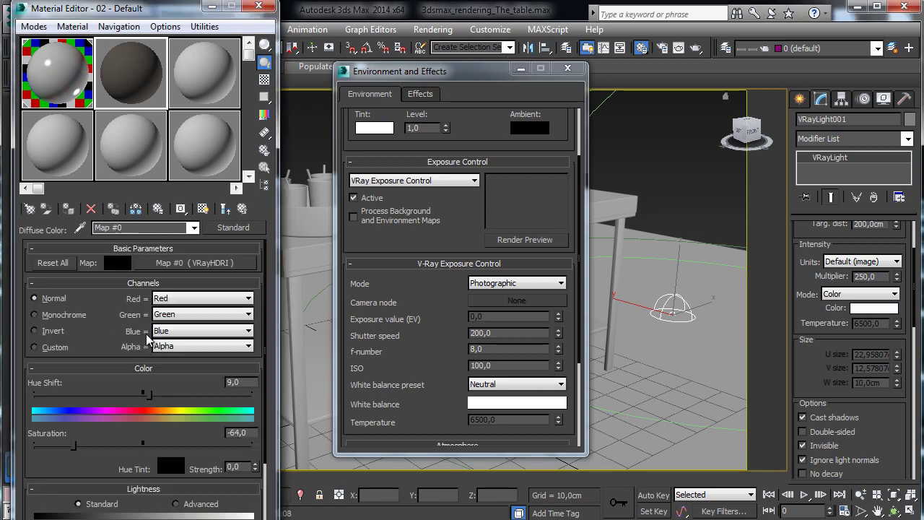
pyautogui.click(205, 264)
pyautogui.doubleClick(118, 369)
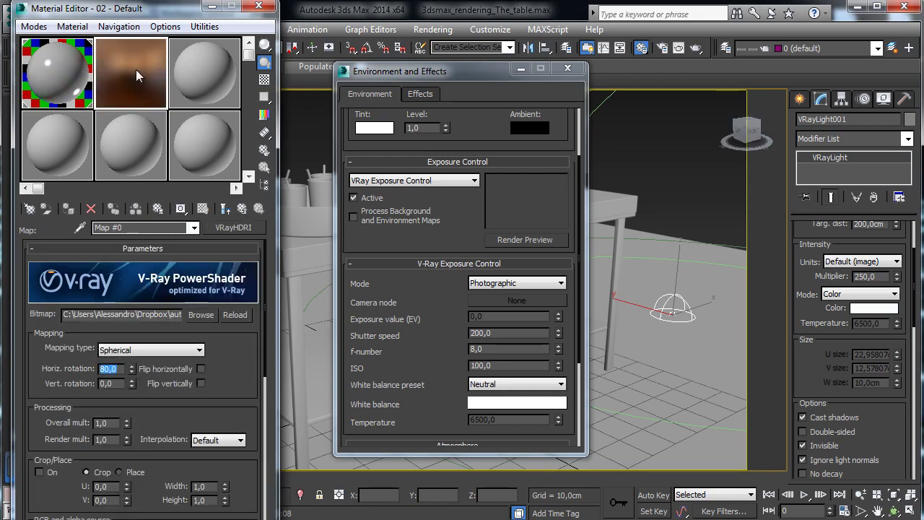
pyautogui.click(244, 209)
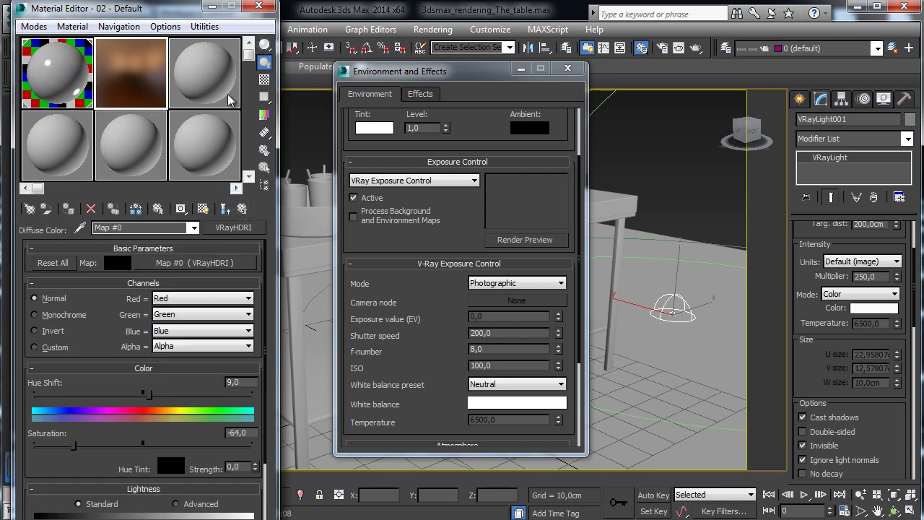
pyautogui.click(242, 209)
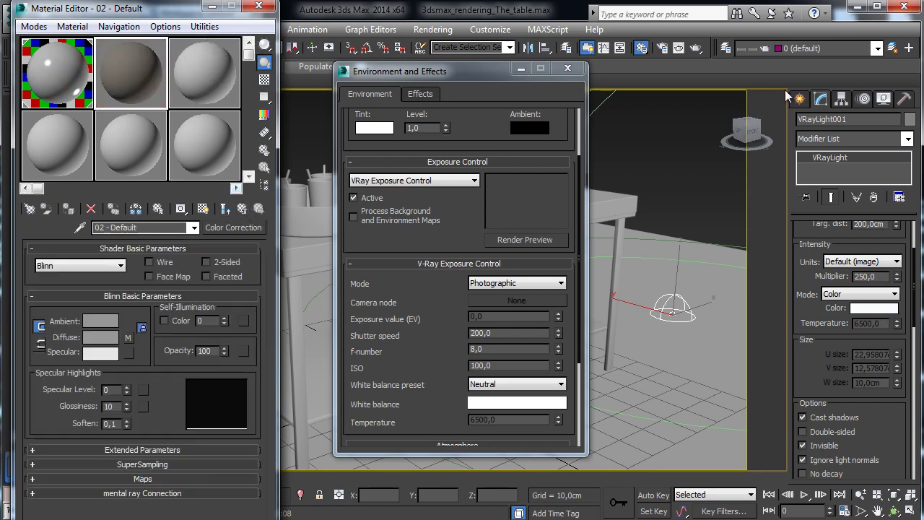
pyautogui.click(695, 47)
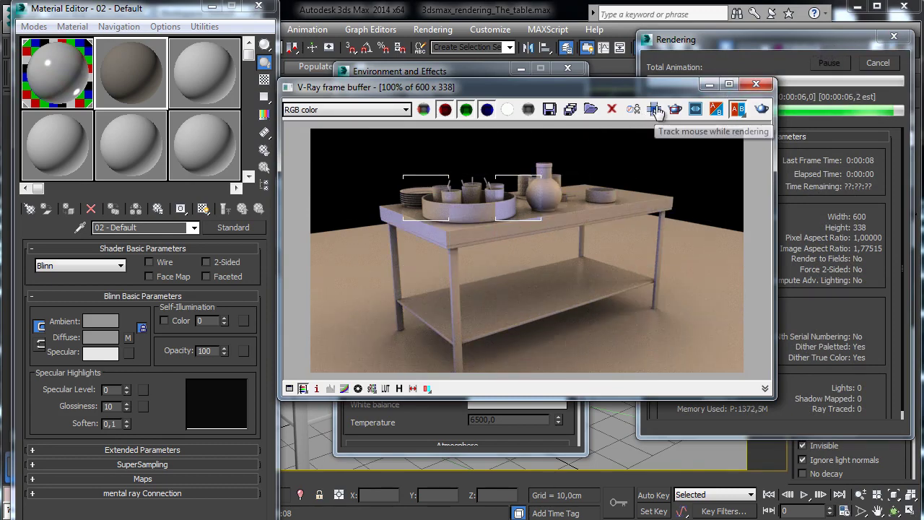
pyautogui.click(710, 85)
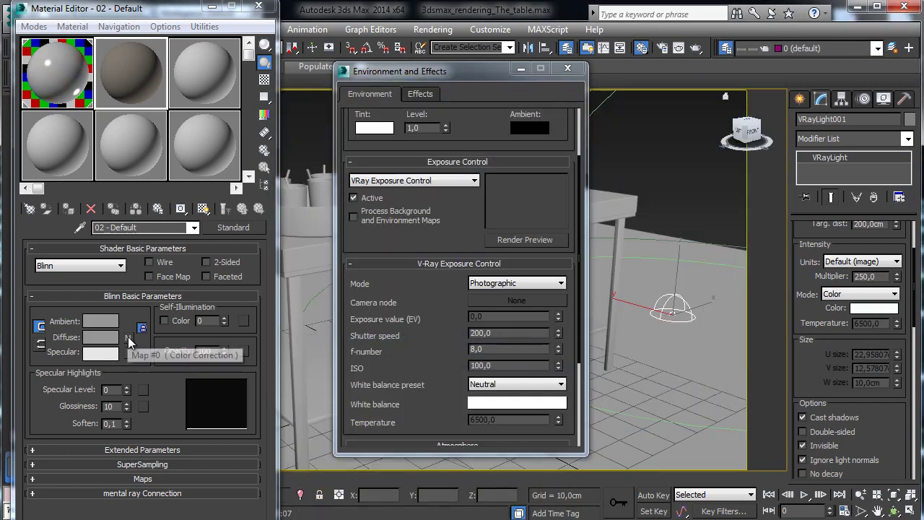
# Place the diffuse Color Correction map as an instance in the third material slot and load Alexs_Apt_2k.hdr into its VRayHDRI sub-map
pyautogui.moveTo(128, 337); pyautogui.dragTo(211, 87)
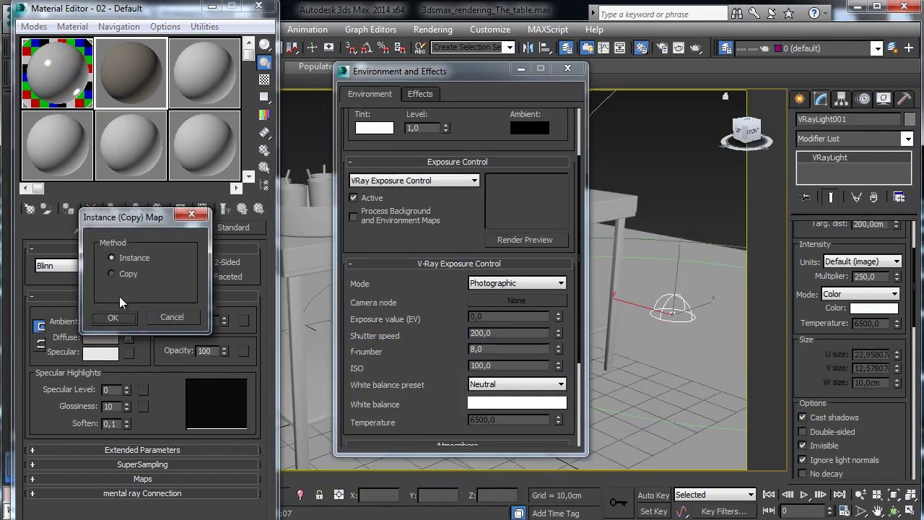
pyautogui.click(115, 317)
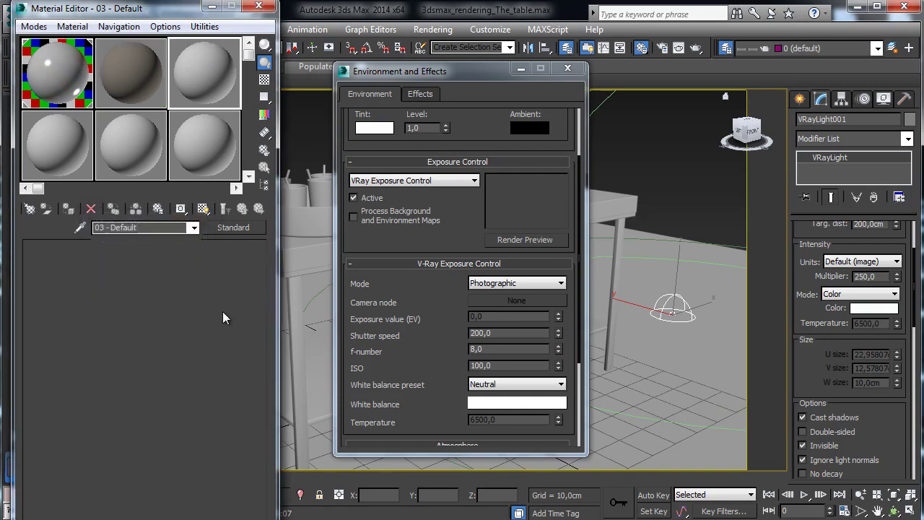
pyautogui.click(221, 107)
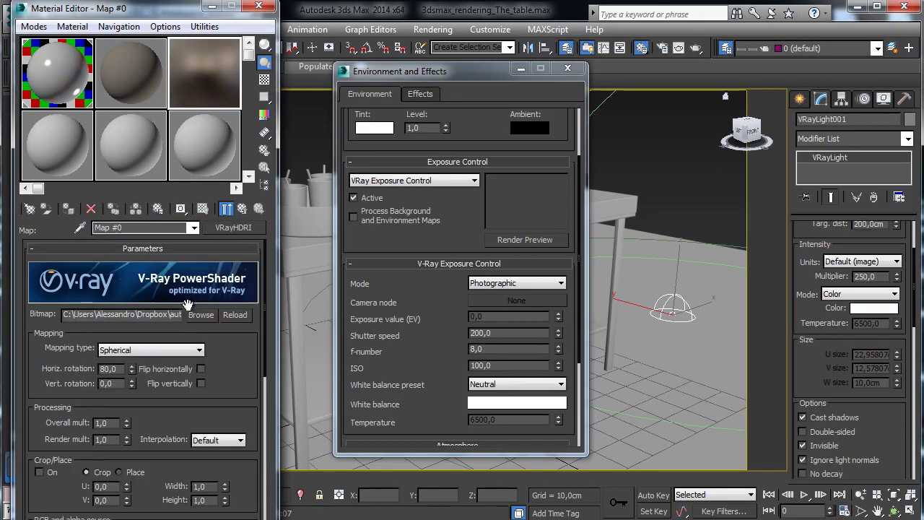
pyautogui.click(198, 316)
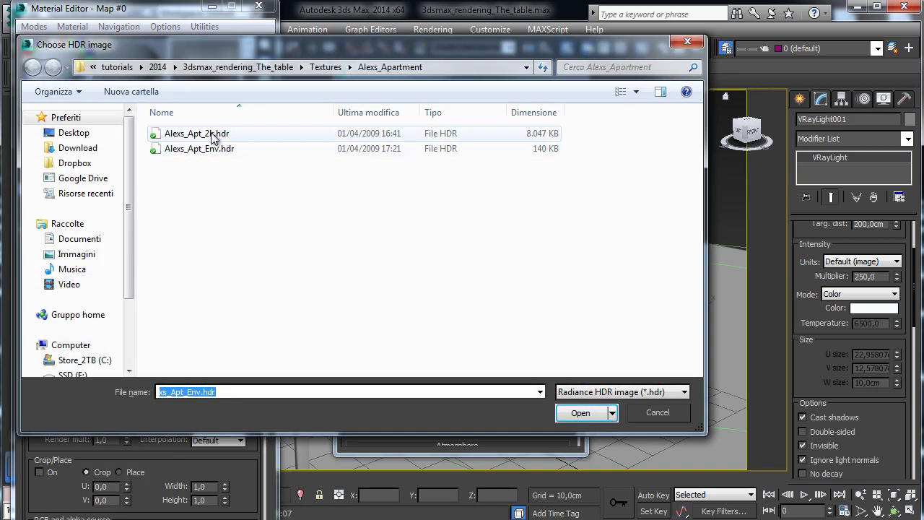
pyautogui.click(209, 135)
pyautogui.click(581, 412)
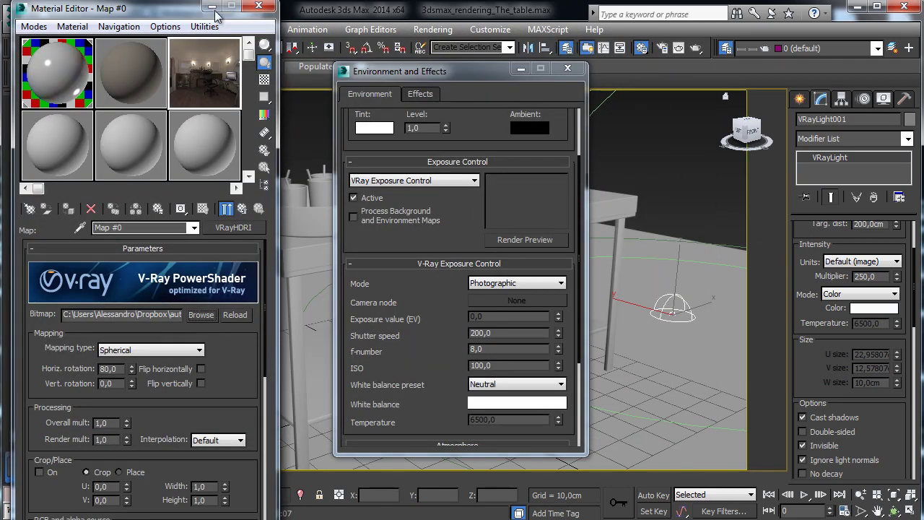
# Clone the dome light along its X axis as one independent copy
pyautogui.moveTo(187, 10); pyautogui.dragTo(163, 78)
pyautogui.click(192, 49)
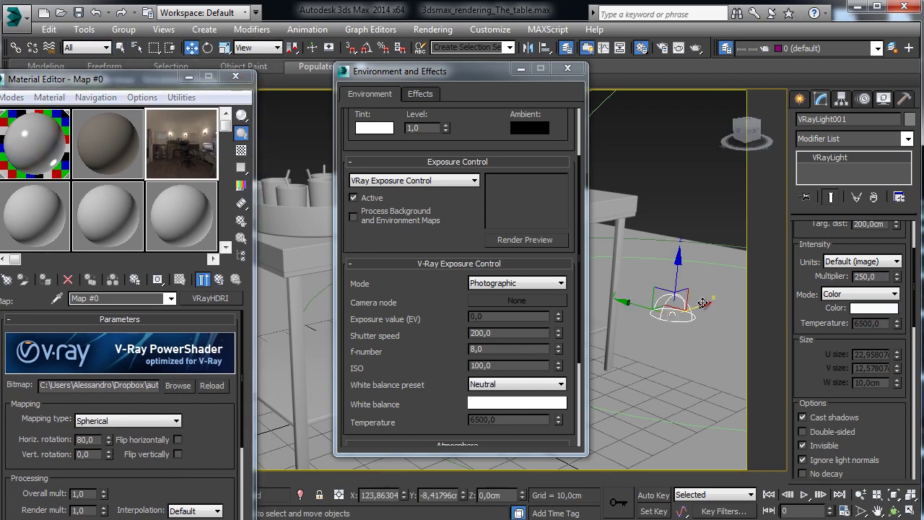
pyautogui.keyDown('shift'); pyautogui.moveTo(702, 307); pyautogui.dragTo(747, 291); pyautogui.keyUp('shift')
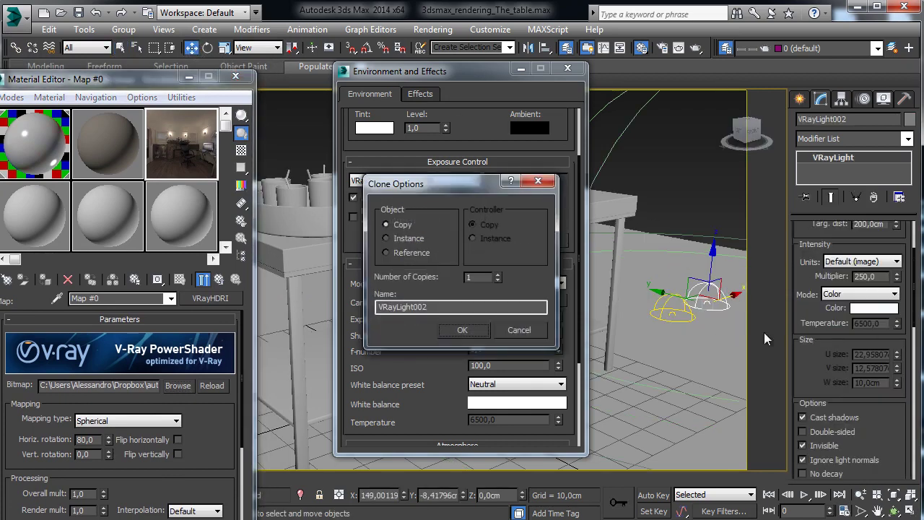
pyautogui.click(459, 330)
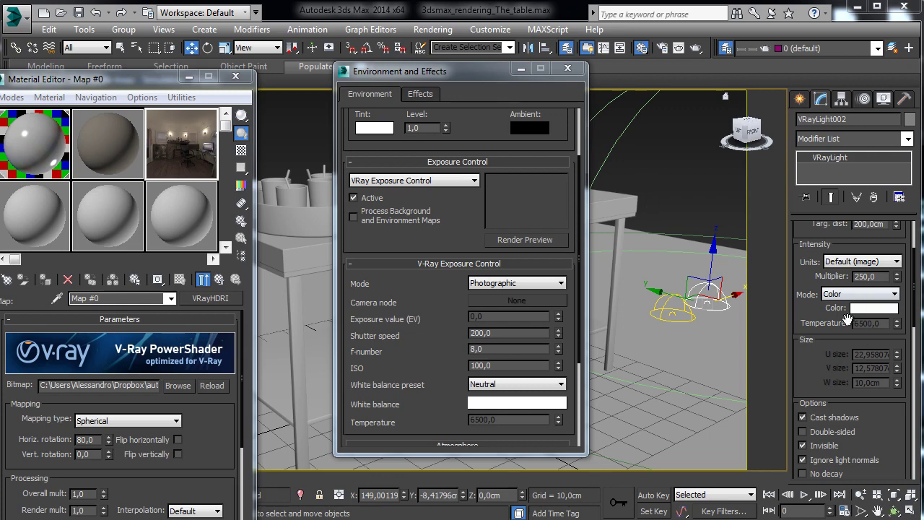
# Disable Affect diffuse and enable Affect reflections for the copied dome light, and render the scene
pyautogui.scroll(-4, 837, 237)
pyautogui.click(817, 375)
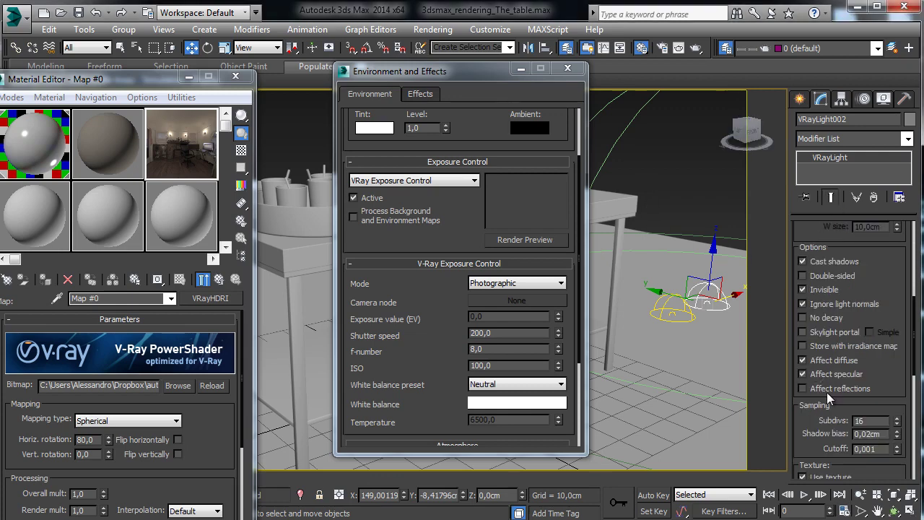
pyautogui.click(827, 361)
pyautogui.click(762, 49)
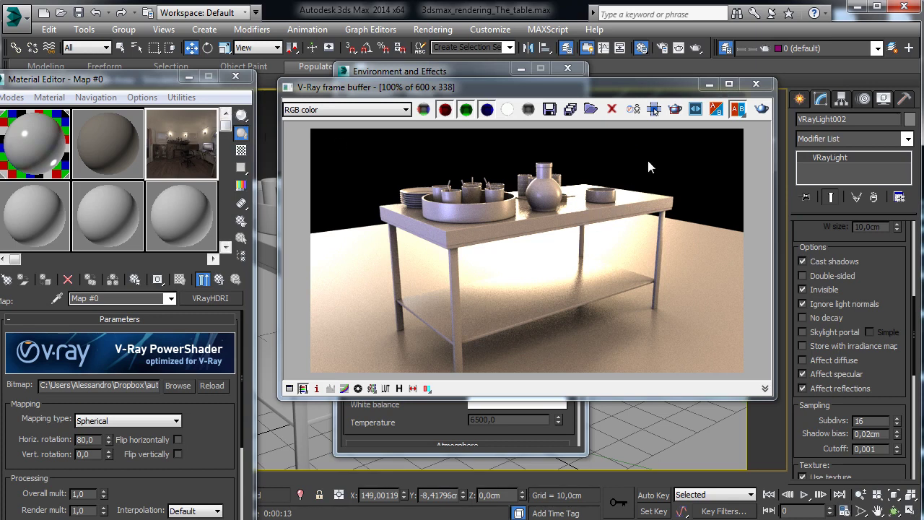
# Clear the floating windows and reframe the perspective view as a raised close-up of the tray of glasses and the vase
pyautogui.click(190, 77)
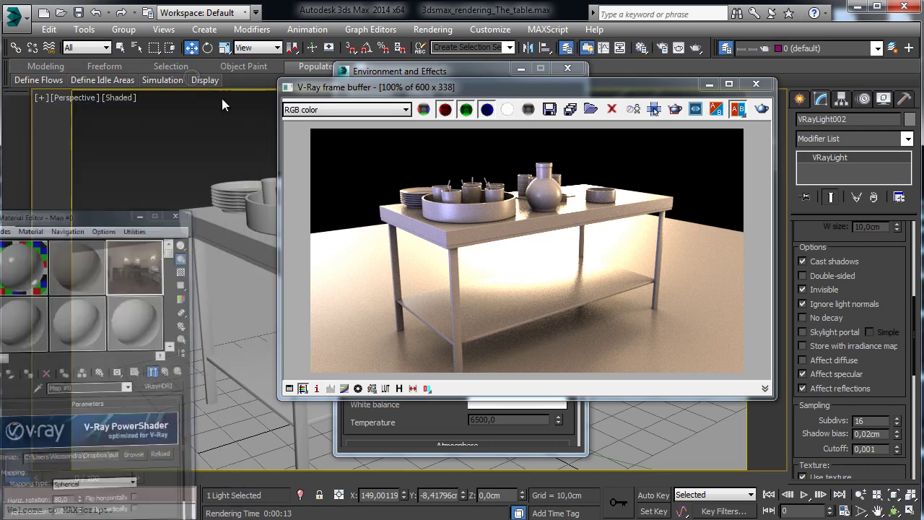
pyautogui.click(522, 69)
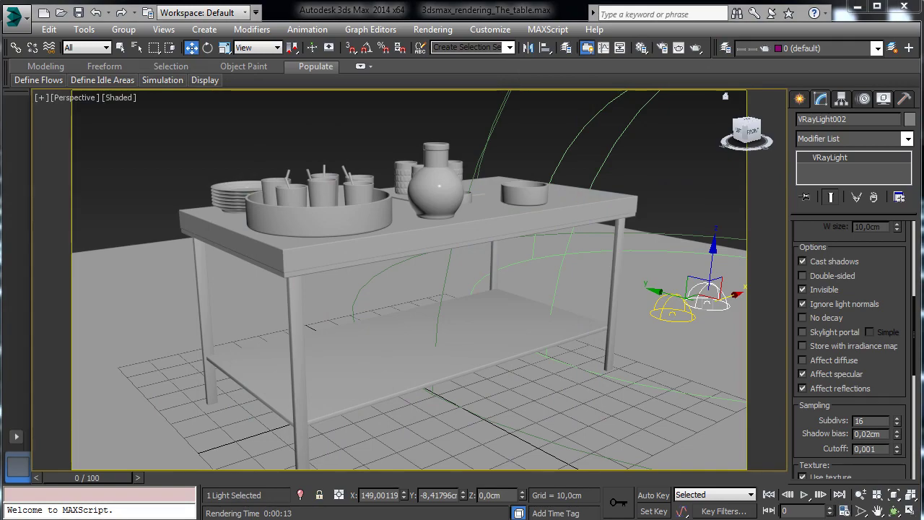
pyautogui.click(895, 510)
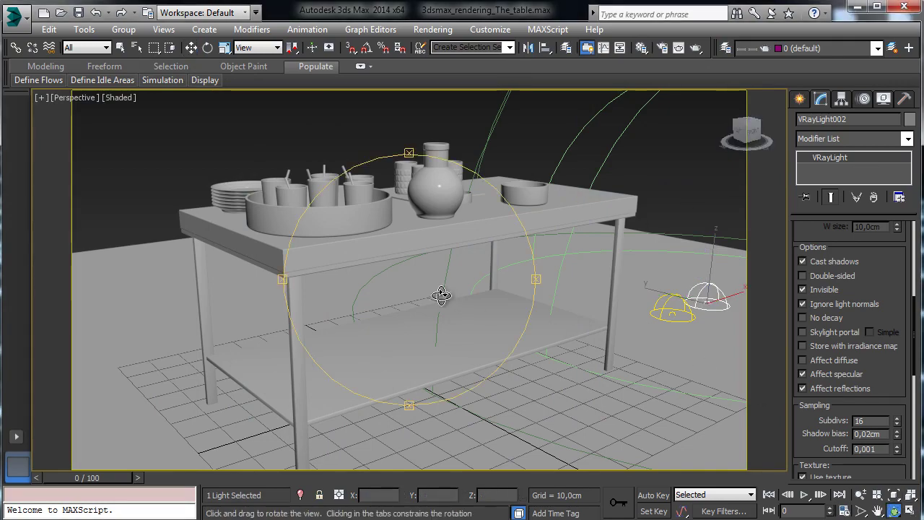
pyautogui.moveTo(439, 294); pyautogui.dragTo(613, 348)
pyautogui.hotkey('alt', 'z')
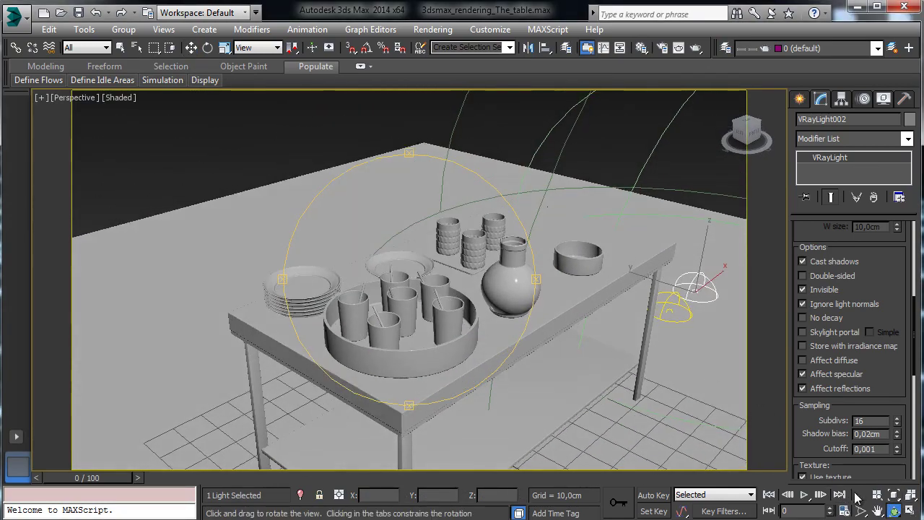
pyautogui.moveTo(586, 377); pyautogui.dragTo(637, 341)
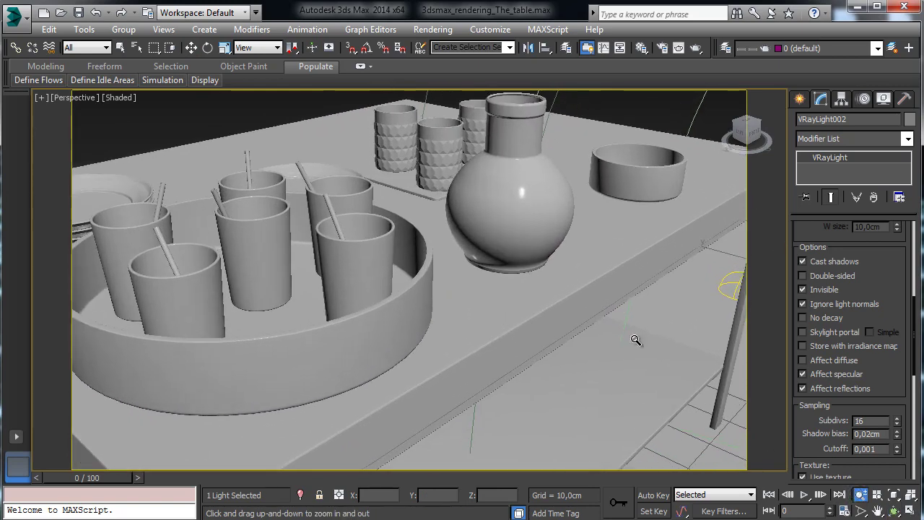
pyautogui.click(895, 511)
pyautogui.moveTo(424, 289)
pyautogui.mouseDown()
pyautogui.moveTo(426, 332)
pyautogui.moveTo(426, 289)
pyautogui.mouseUp()
# Create a camera from the current perspective view and select that camera
pyautogui.click(120, 48)
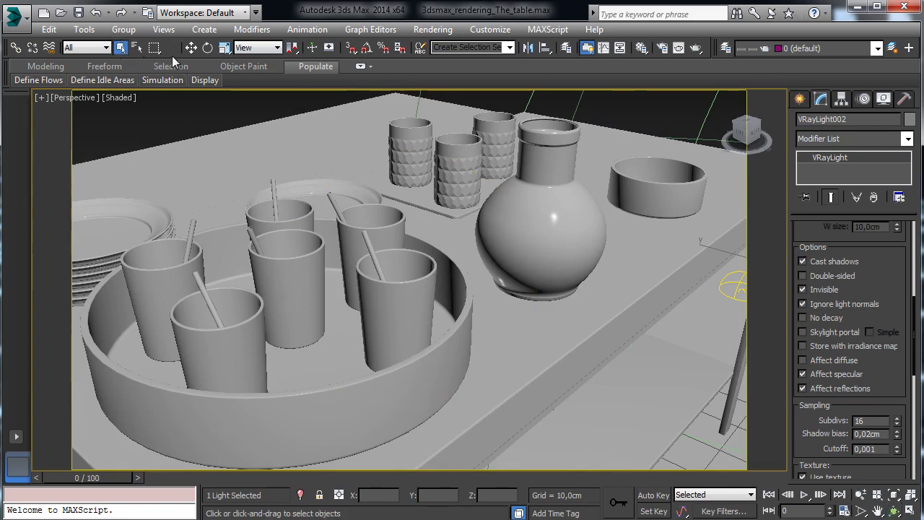
pyautogui.click(124, 29)
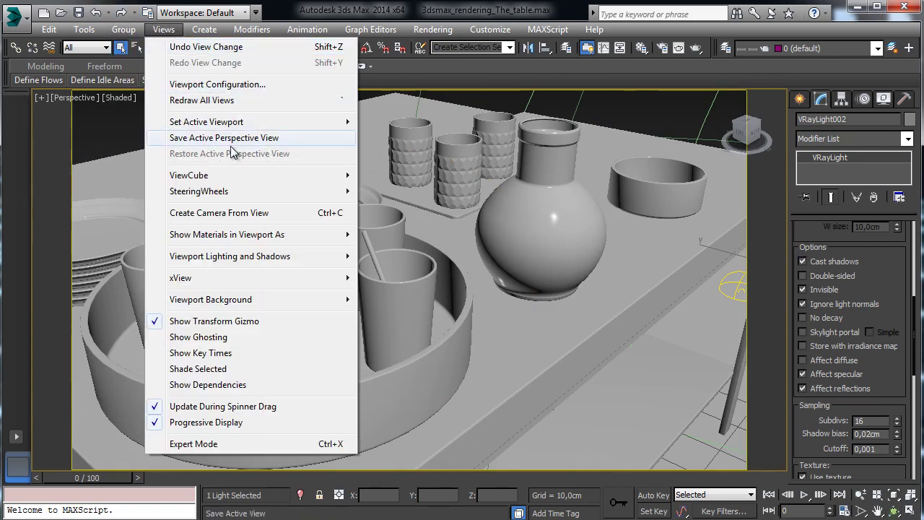
pyautogui.click(239, 213)
pyautogui.click(73, 98)
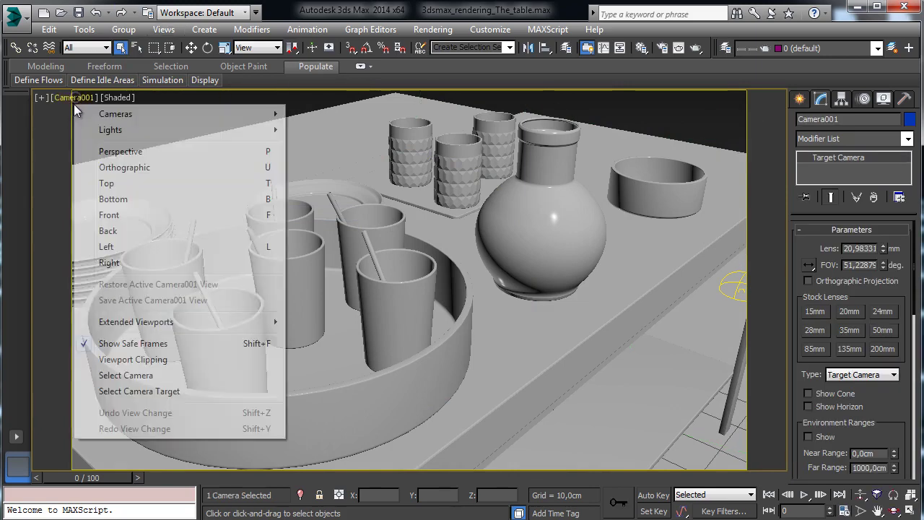
pyautogui.click(170, 372)
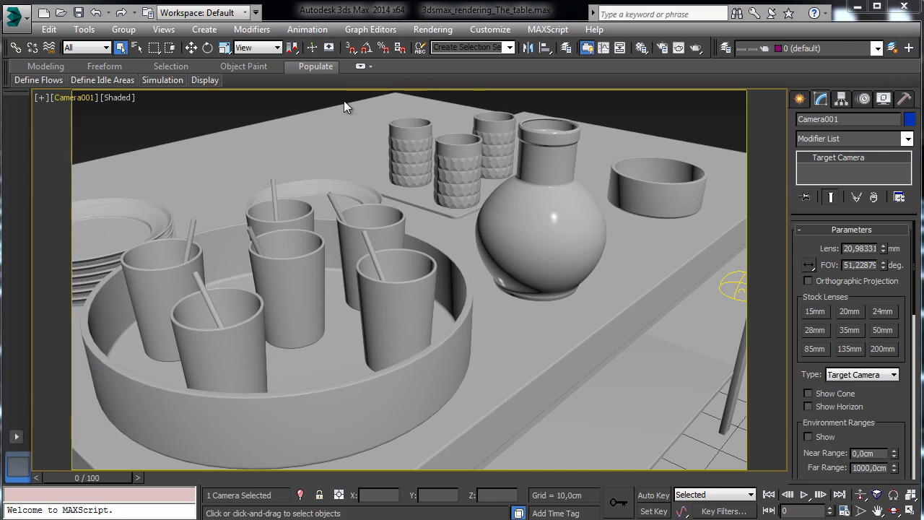
# Move the camera to absolute world position X -75, Y -46 and Z 117 cm using exact transform values
pyautogui.click(189, 48)
pyautogui.rightClick(189, 50)
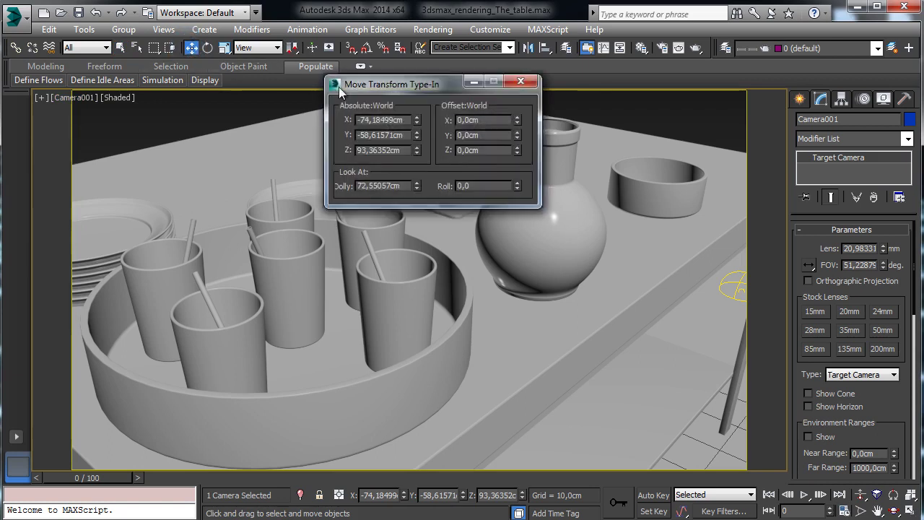
pyautogui.moveTo(412, 84); pyautogui.dragTo(470, 122)
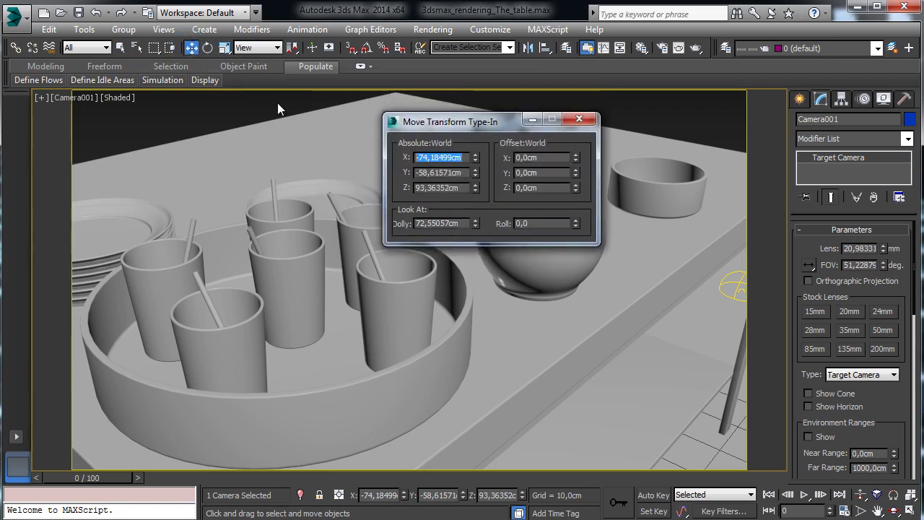
pyautogui.write('-75')
pyautogui.press('Return')
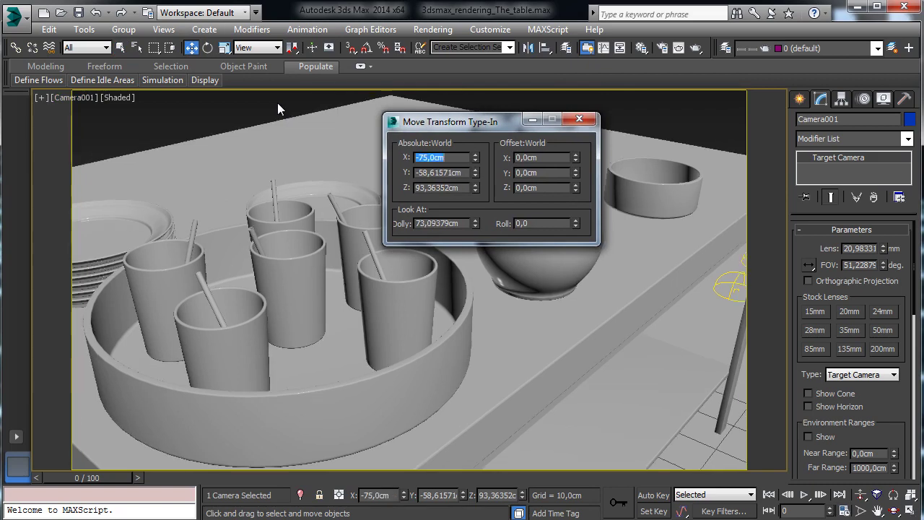
pyautogui.press('Tab')
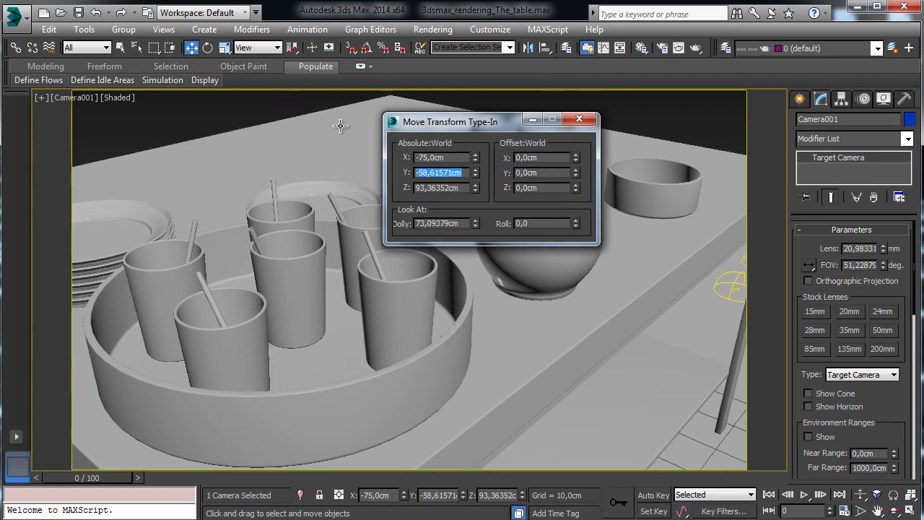
pyautogui.write('-46')
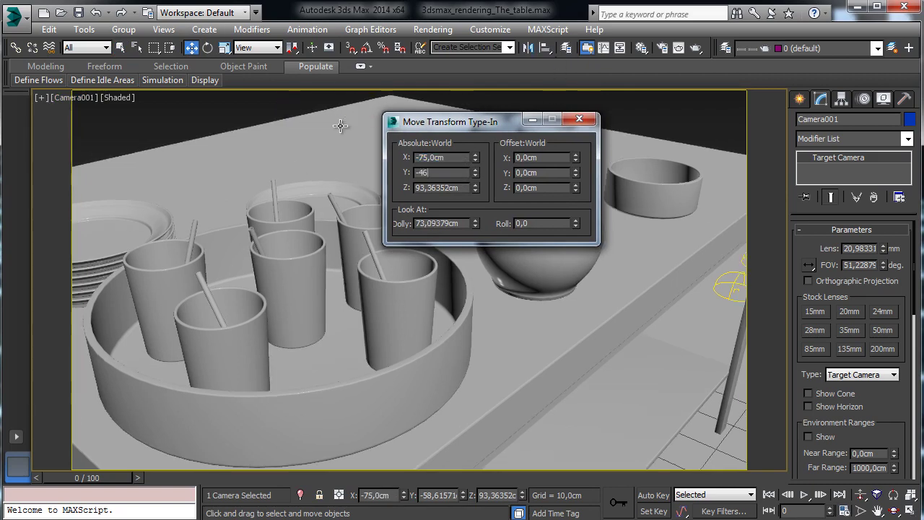
pyautogui.press('Return')
pyautogui.press('Tab')
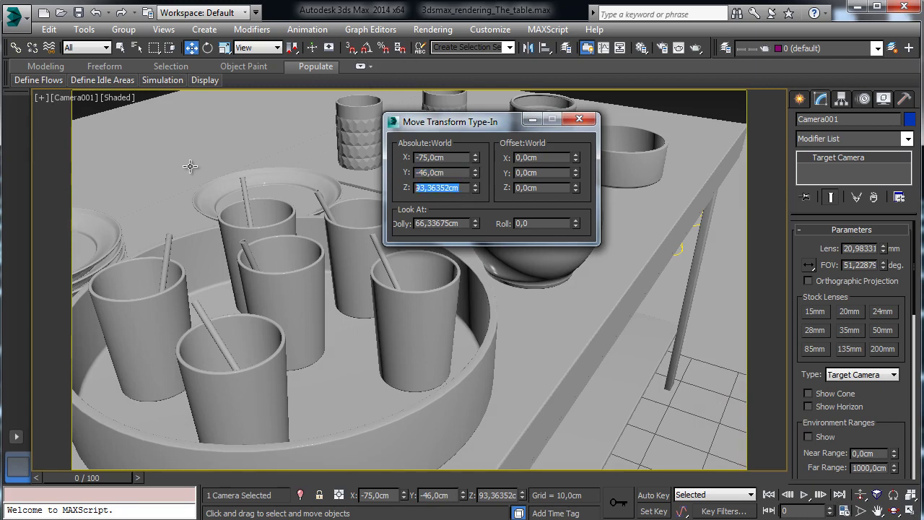
pyautogui.write('117')
pyautogui.press('Return')
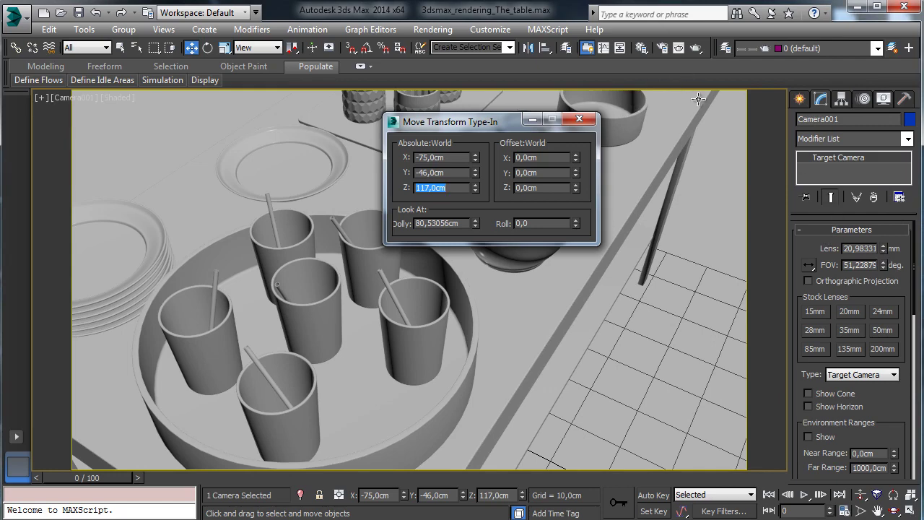
# Set the camera's Look At dolly distance to 77 cm
pyautogui.hotkey('alt', 'Tab')
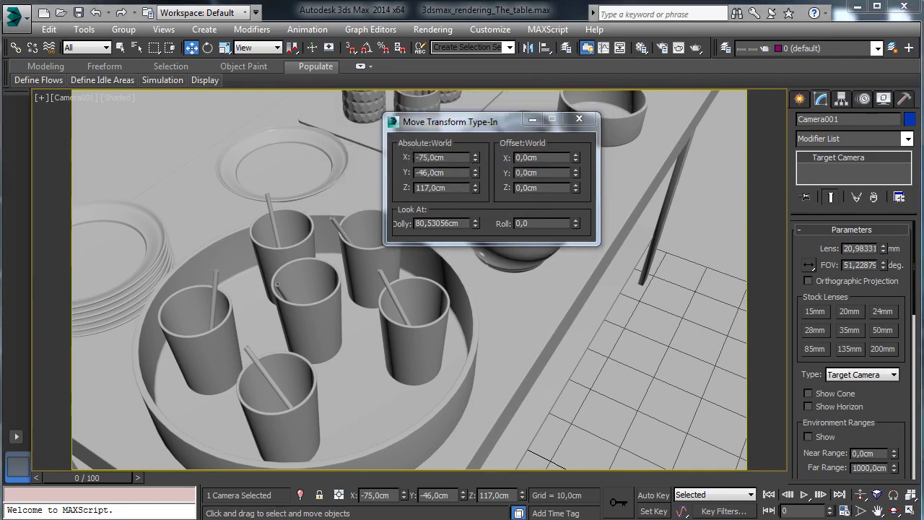
pyautogui.moveTo(464, 225); pyautogui.dragTo(372, 192)
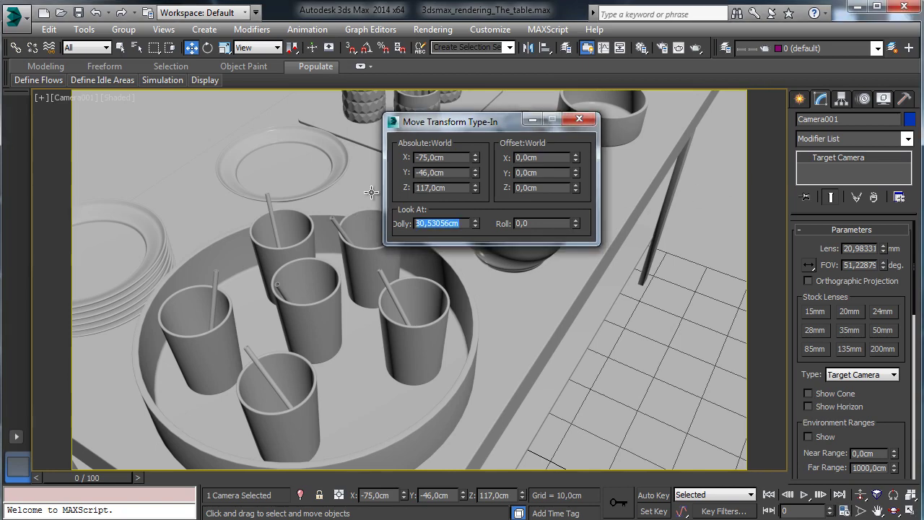
pyautogui.write('77')
pyautogui.press('Return')
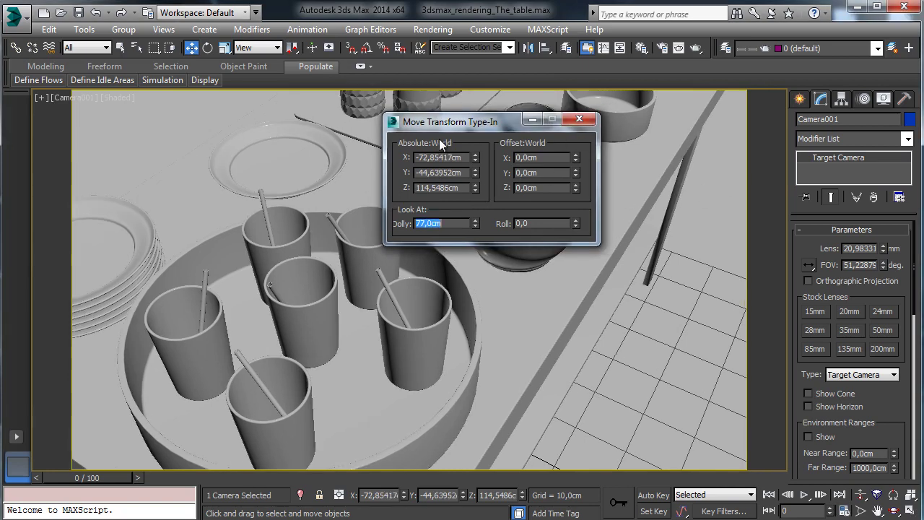
# Select the camera's target and place it at absolute world position X -28, Y -16 and Z 63 cm
pyautogui.click(87, 99)
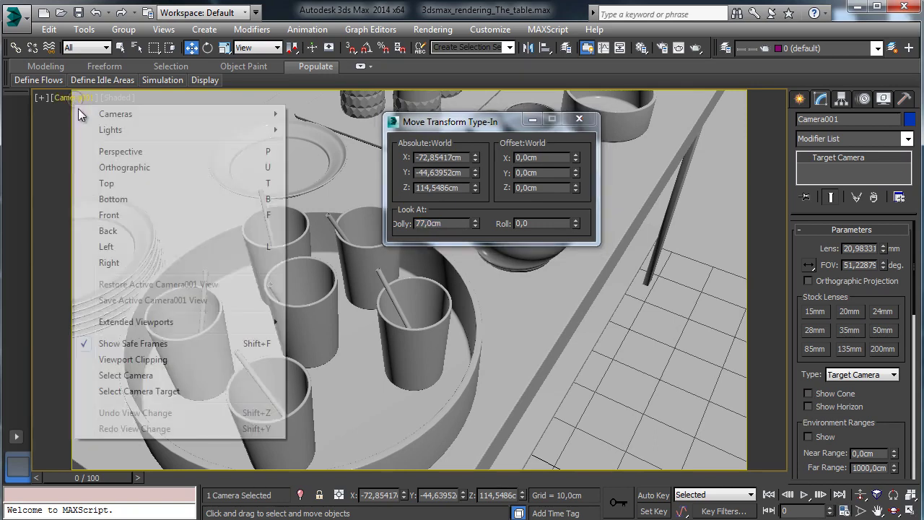
pyautogui.click(167, 392)
pyautogui.click(168, 393)
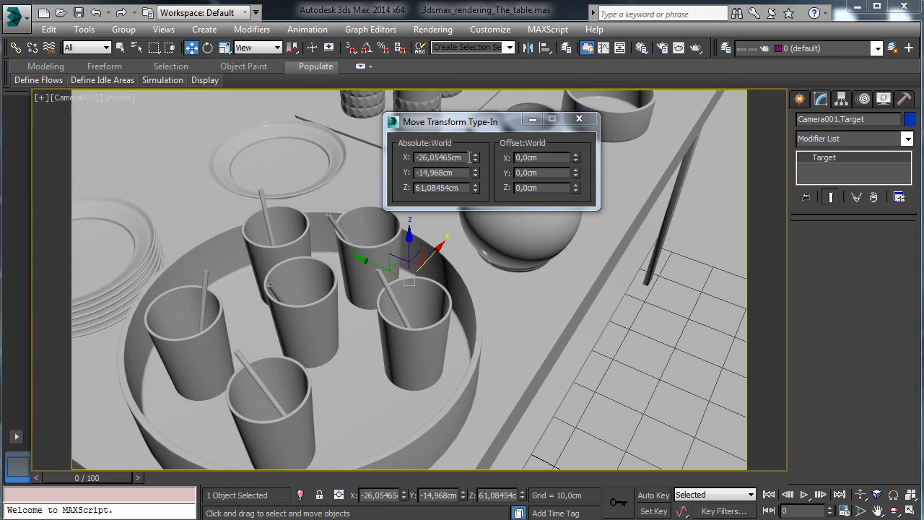
pyautogui.moveTo(468, 157); pyautogui.dragTo(361, 148)
pyautogui.write('-28')
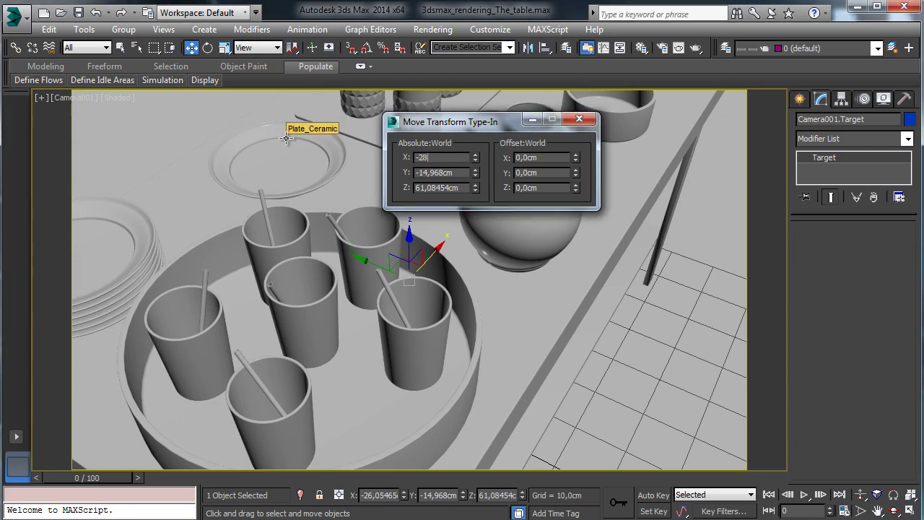
pyautogui.press('Tab')
pyautogui.write('-16')
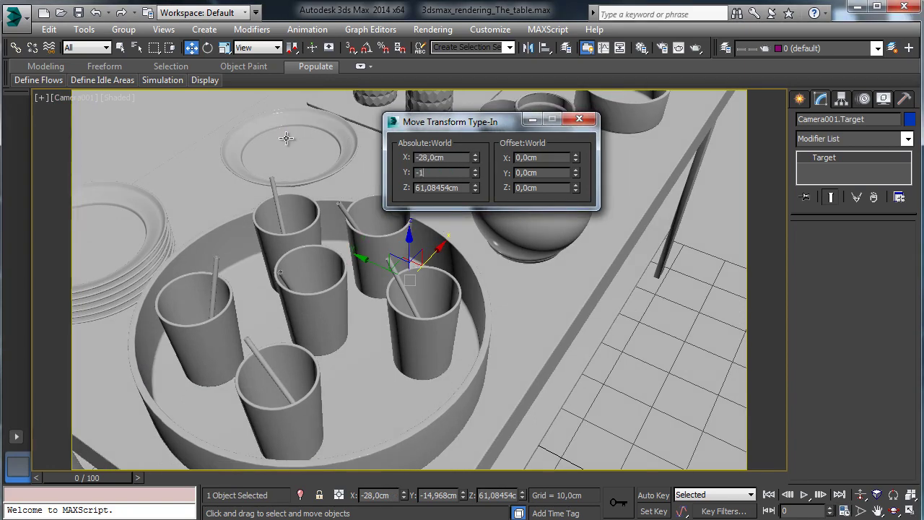
pyautogui.press('Tab')
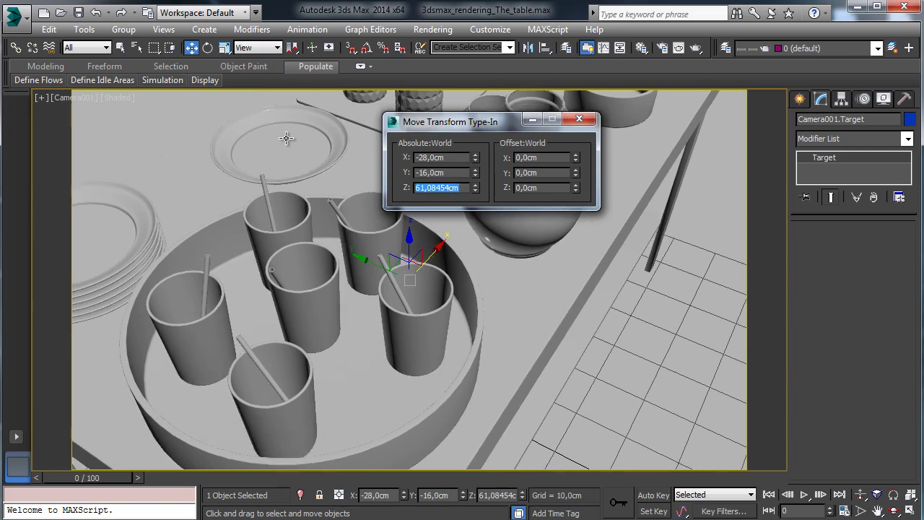
pyautogui.write('63')
pyautogui.press('Return')
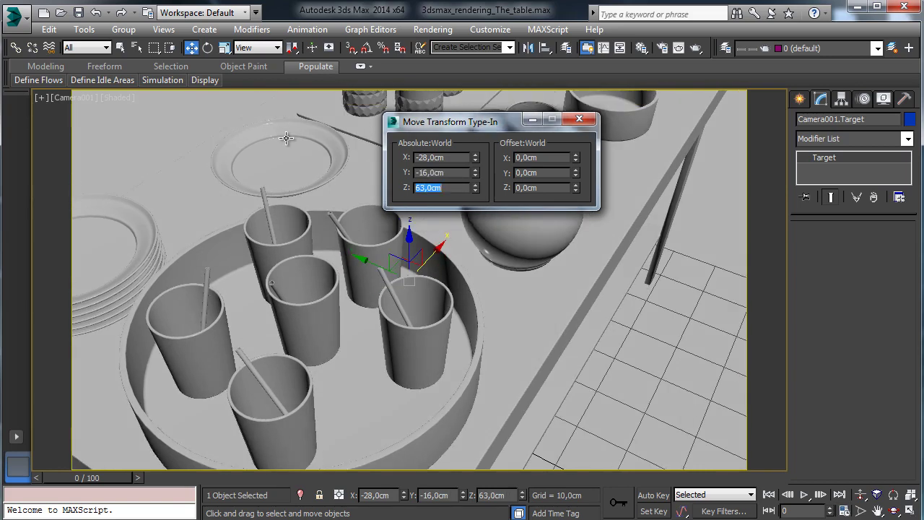
pyautogui.click(579, 119)
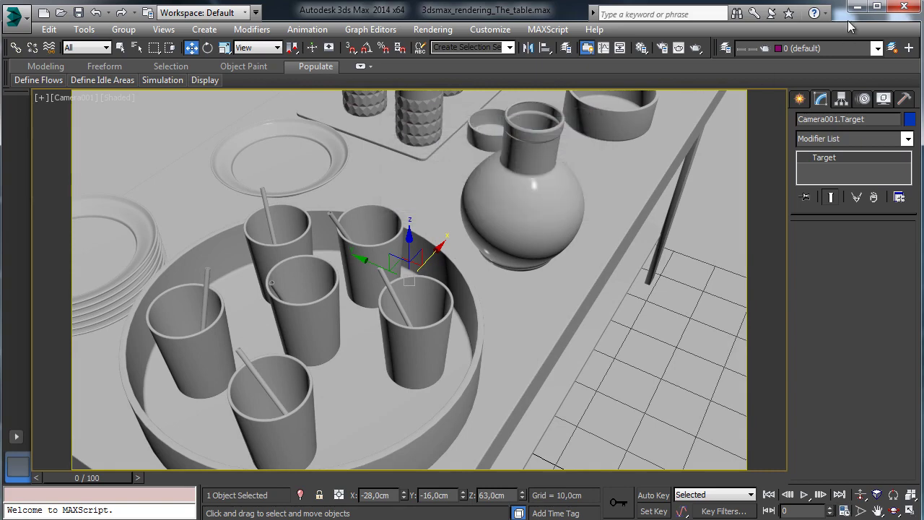
# Render the camera view, save the scene file and minimize the V-Ray frame buffer
pyautogui.click(695, 48)
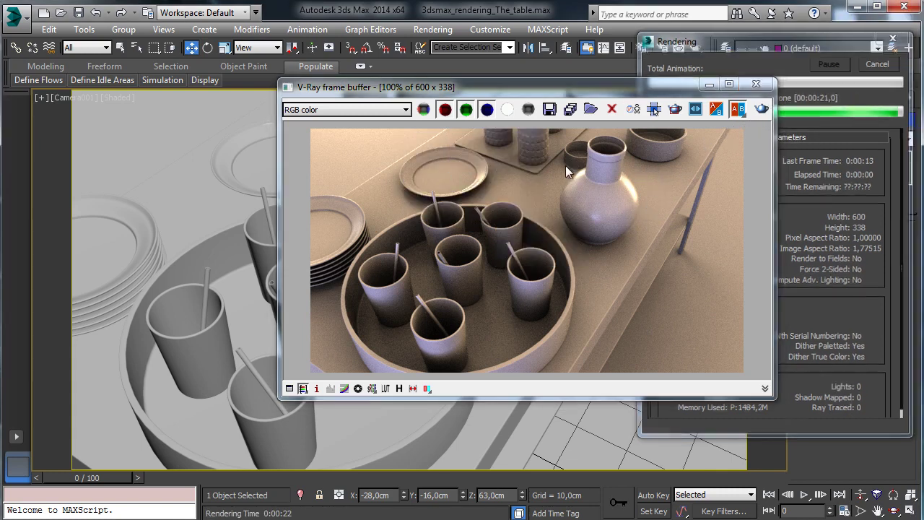
pyautogui.click(78, 12)
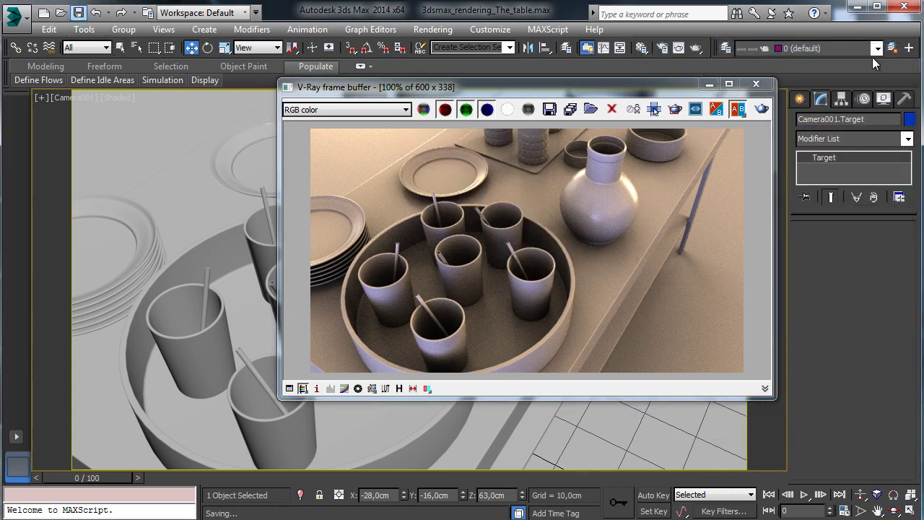
pyautogui.click(708, 85)
# Restore the four-viewport layout and zoom out the Top, Front and Left views to fit the whole table and camera
pyautogui.click(911, 511)
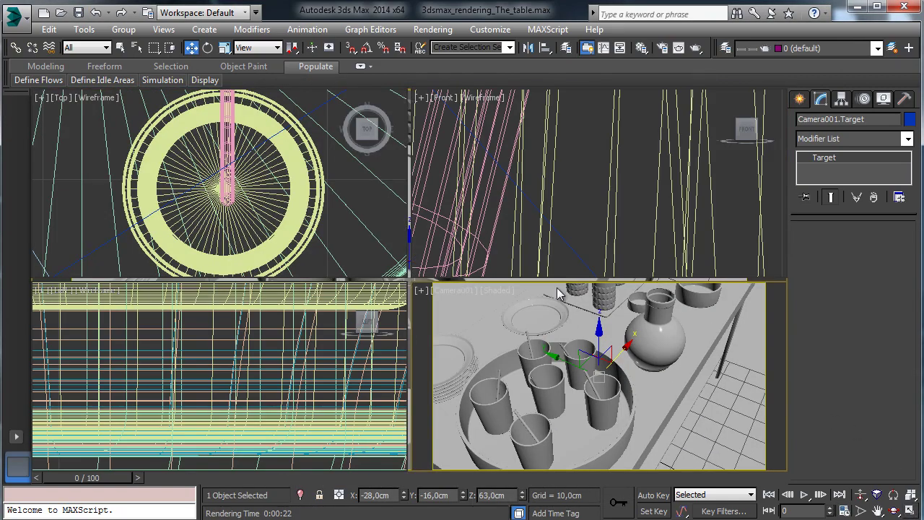
pyautogui.rightClick(621, 218)
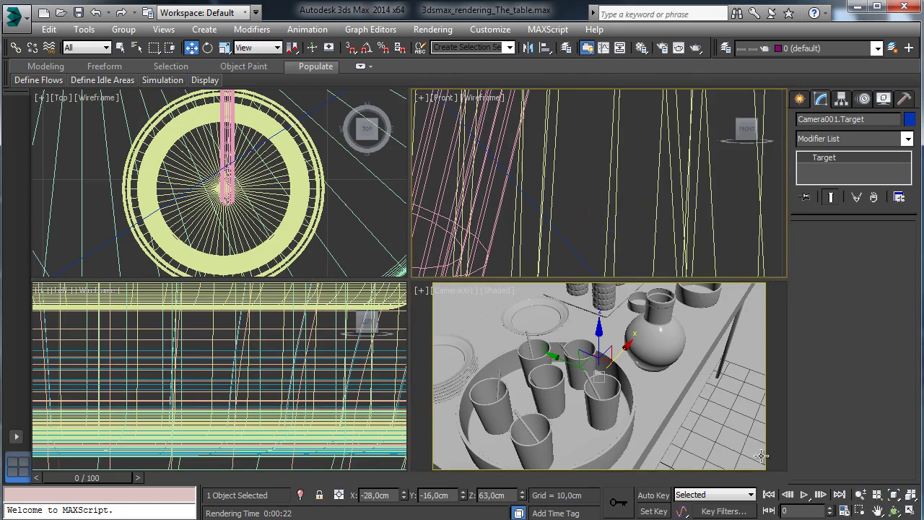
pyautogui.click(862, 496)
pyautogui.moveTo(620, 128); pyautogui.dragTo(646, 240)
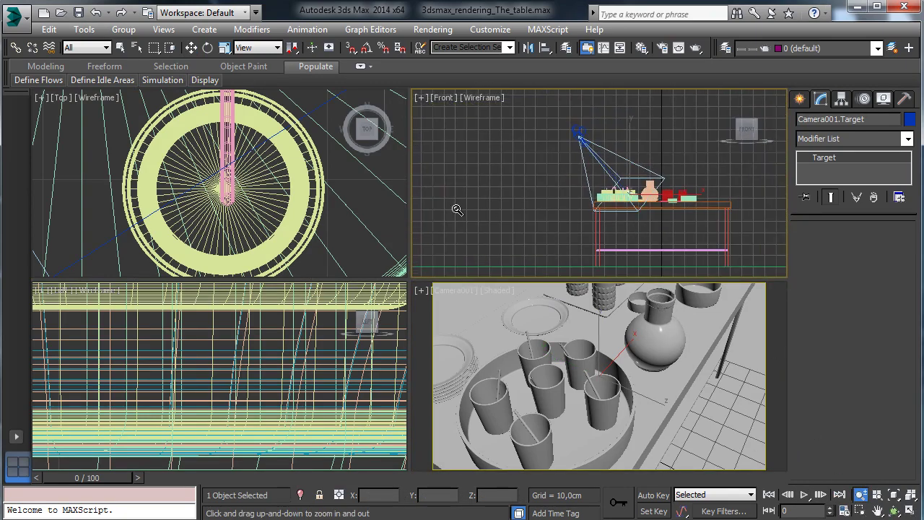
pyautogui.moveTo(310, 163); pyautogui.dragTo(338, 275)
pyautogui.moveTo(313, 187); pyautogui.dragTo(325, 221)
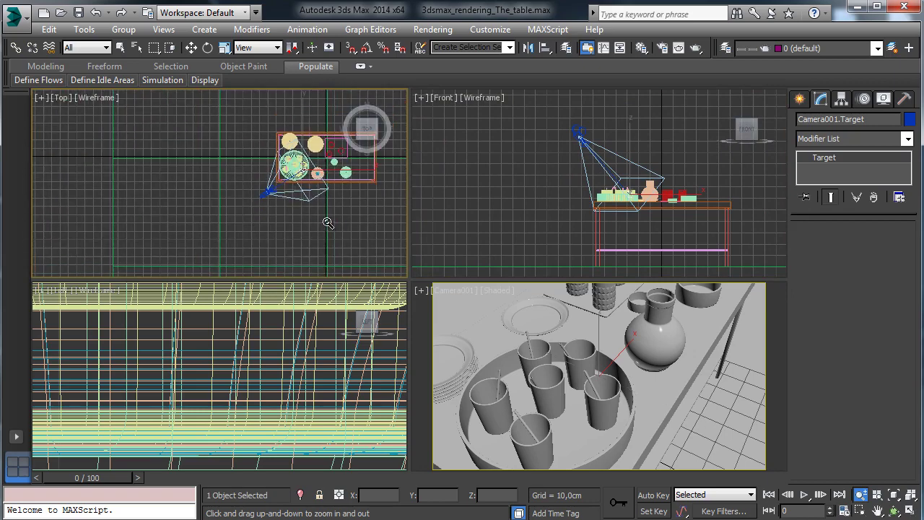
pyautogui.moveTo(254, 361); pyautogui.dragTo(274, 389)
pyautogui.moveTo(654, 171); pyautogui.dragTo(659, 223)
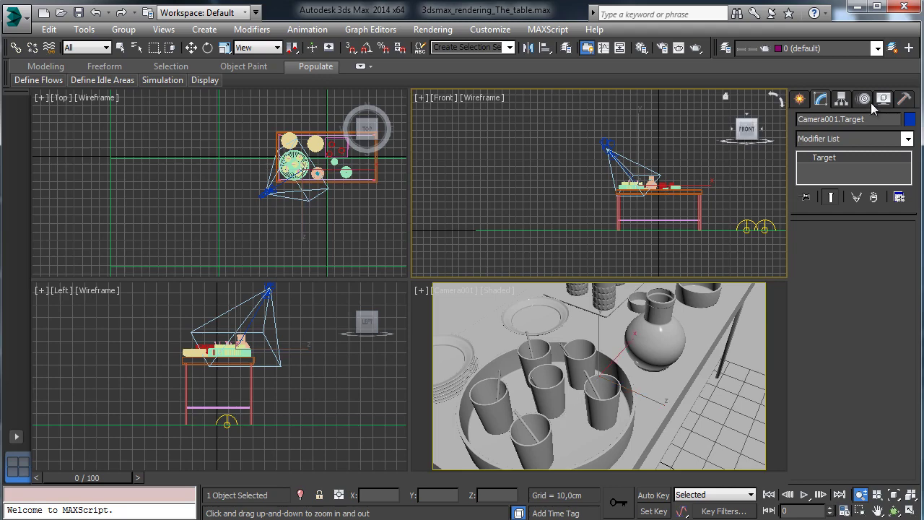
# Create a VRayLight above the table in the Front view and change its type to Plane
pyautogui.click(800, 99)
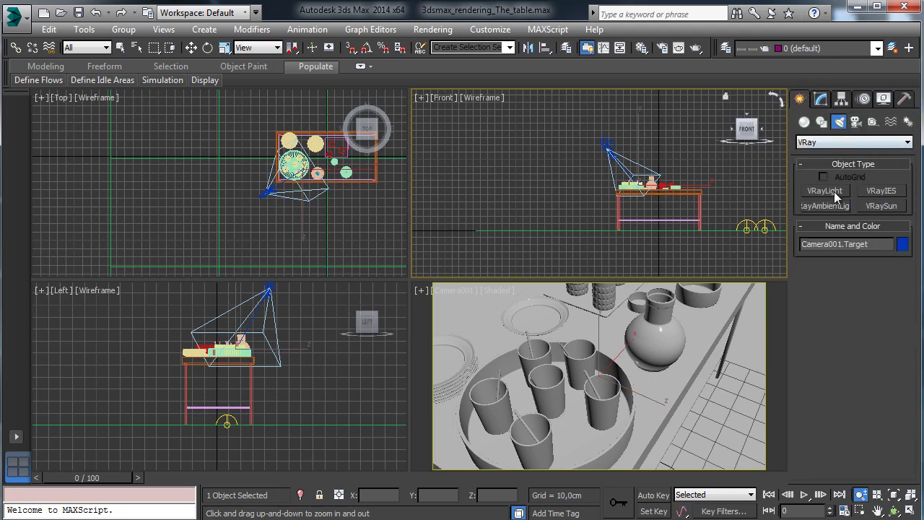
pyautogui.click(832, 192)
pyautogui.click(647, 157)
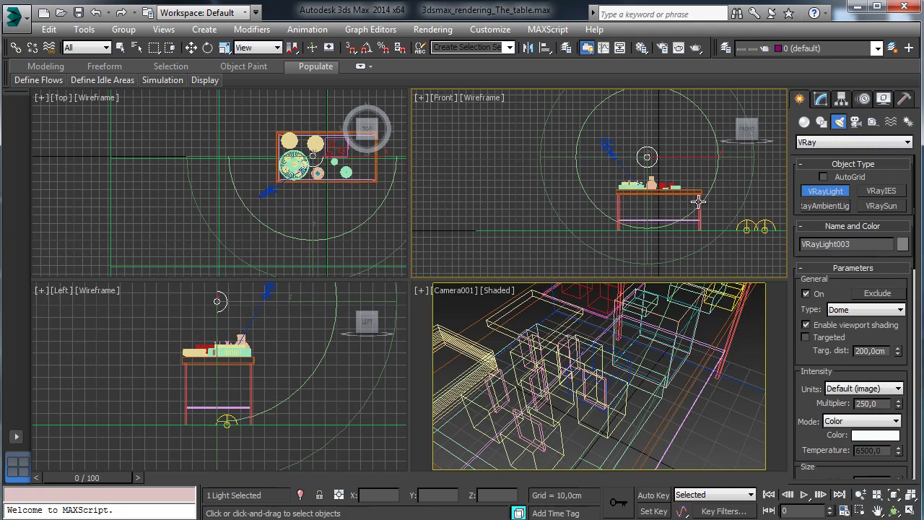
pyautogui.click(821, 99)
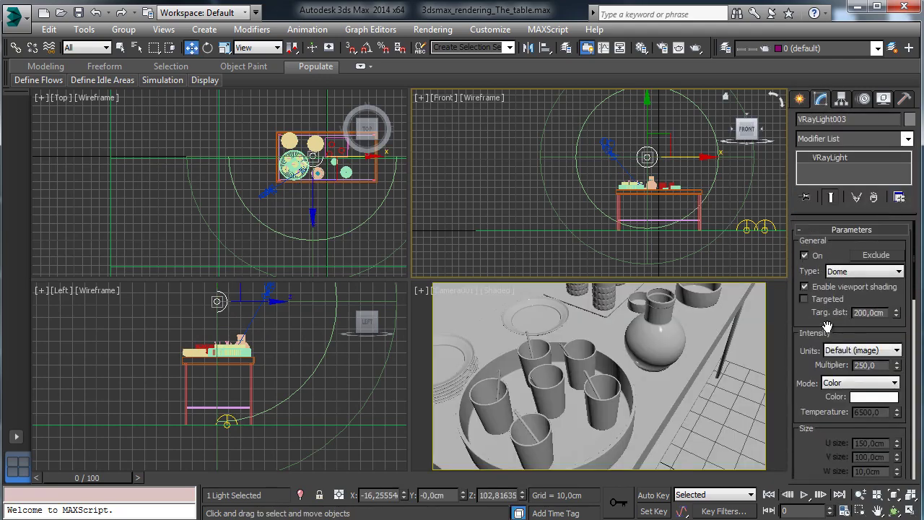
pyautogui.click(876, 255)
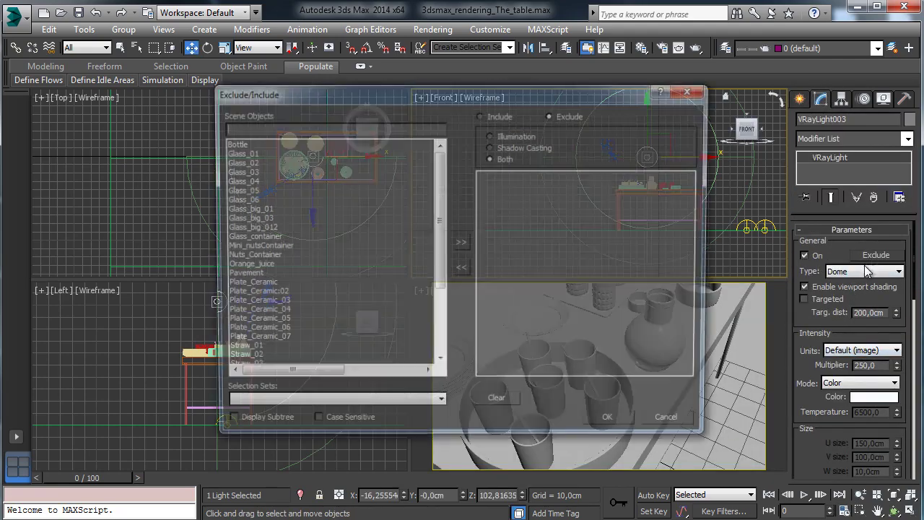
pyautogui.click(668, 425)
pyautogui.click(847, 271)
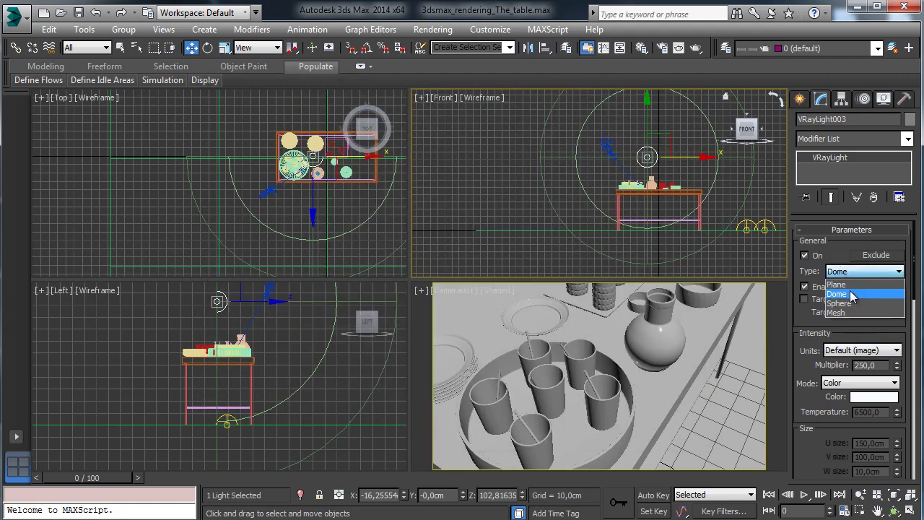
pyautogui.click(852, 281)
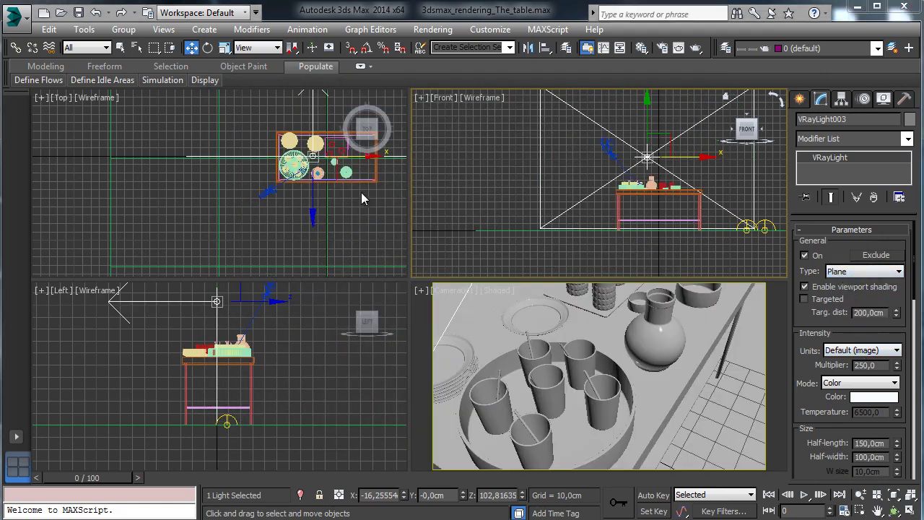
# Turn on angle snap and rotate the plane light 180° in the Top view to reverse its direction
pyautogui.click(207, 48)
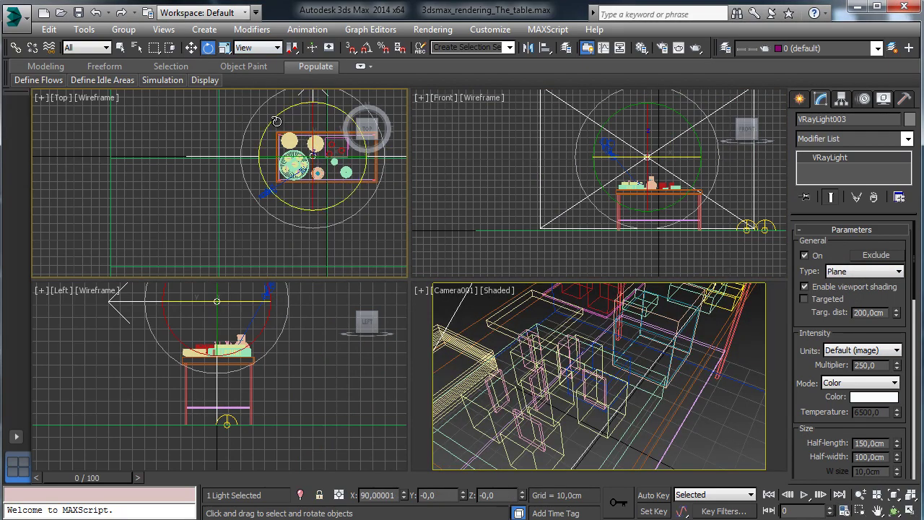
pyautogui.click(367, 47)
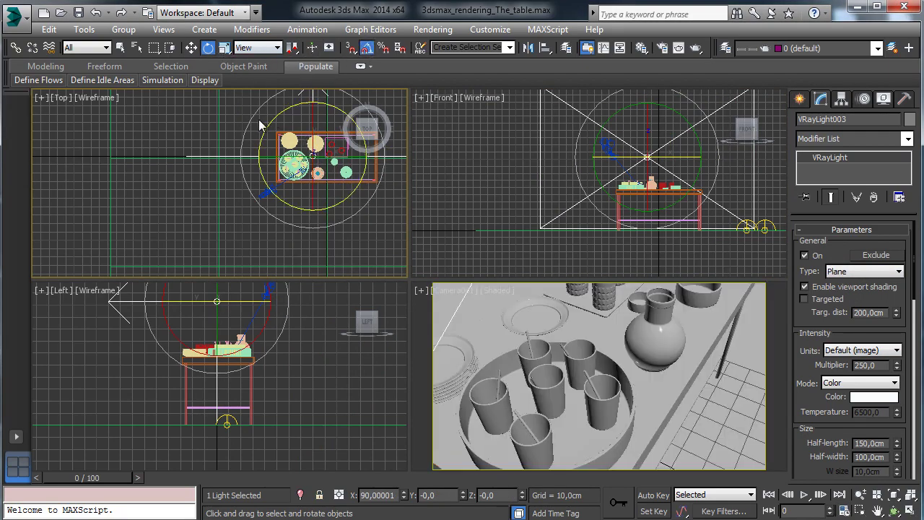
pyautogui.moveTo(271, 120); pyautogui.dragTo(354, 345)
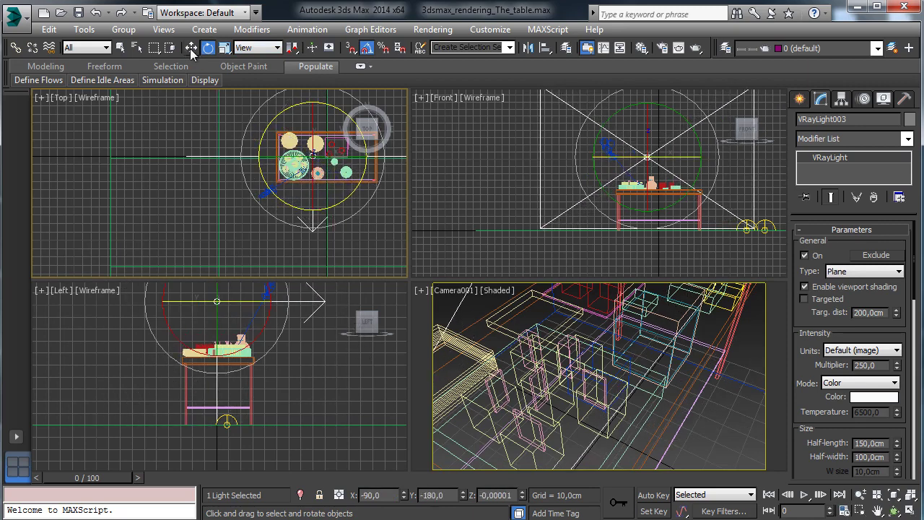
pyautogui.click(191, 47)
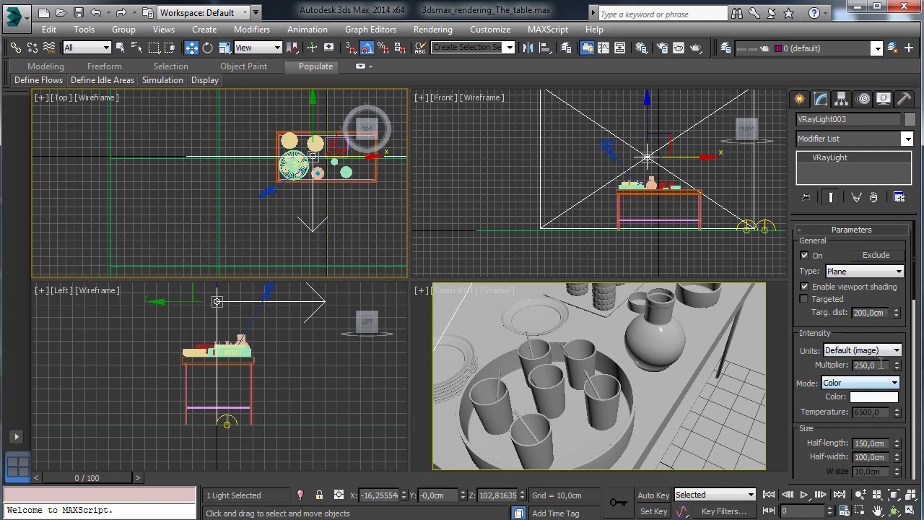
# Set the plane light's intensity multiplier to 350
pyautogui.doubleClick(865, 365)
pyautogui.write('350')
pyautogui.press('Return')
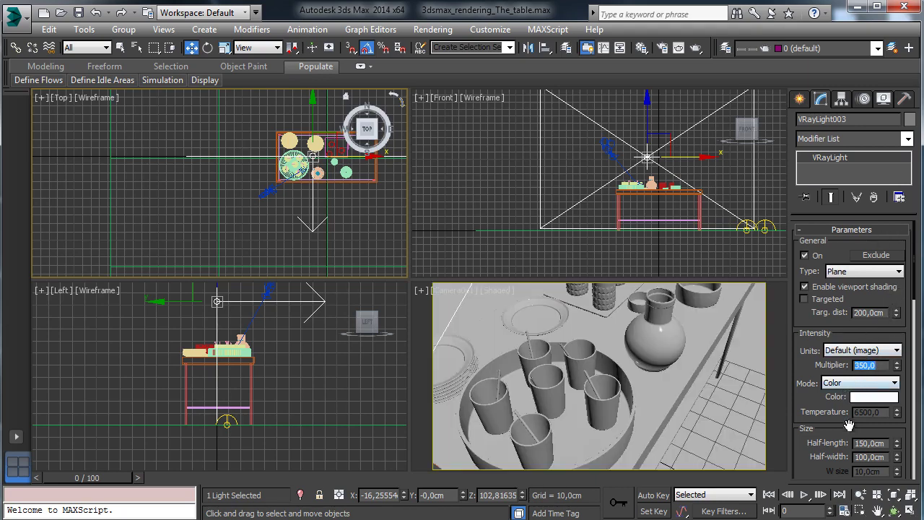
# Set the plane light's half-length to 80 cm and half-width to 76 cm, and turn off its Invisible option
pyautogui.doubleClick(867, 443)
pyautogui.write('80')
pyautogui.press('Return')
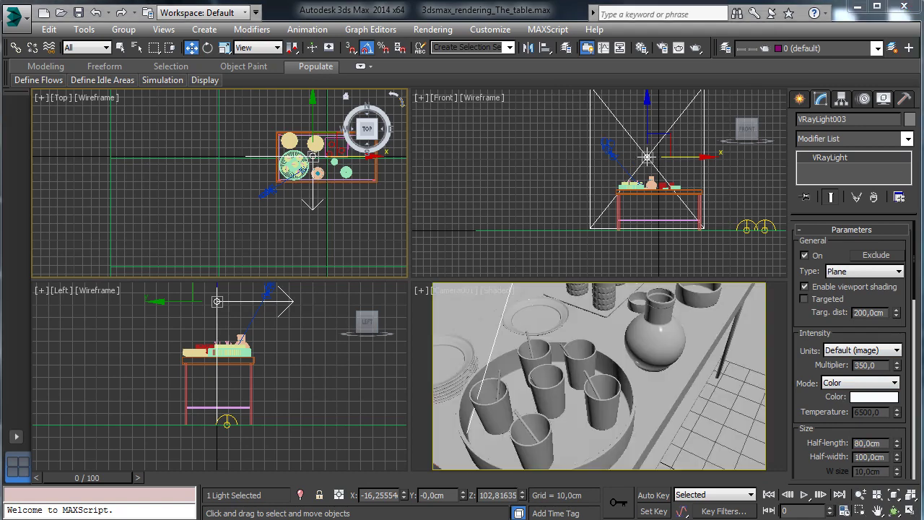
pyautogui.scroll(-3, 882, 429)
pyautogui.doubleClick(870, 406)
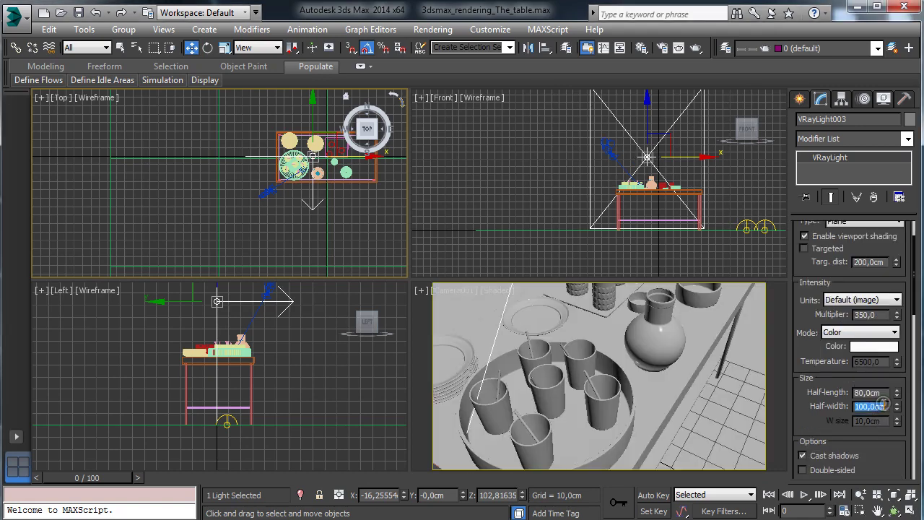
pyautogui.write('76')
pyautogui.press('Return')
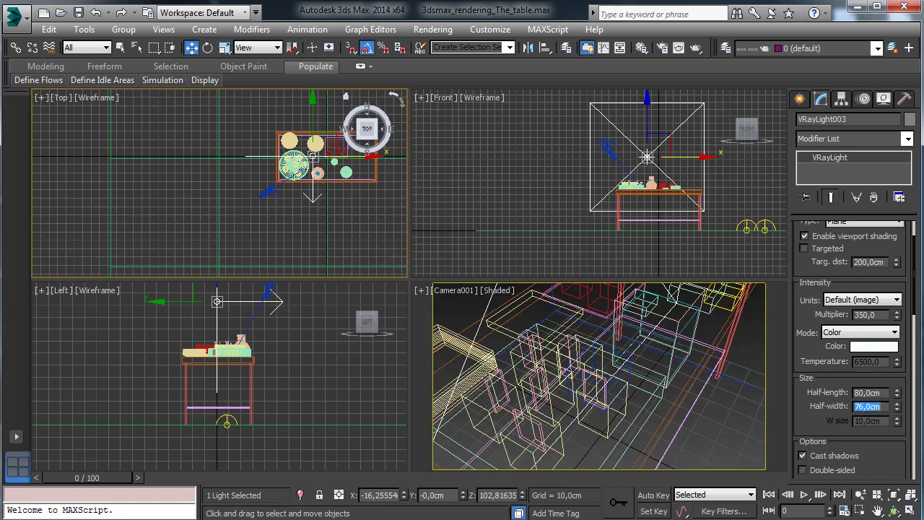
pyautogui.scroll(-10, 852, 347)
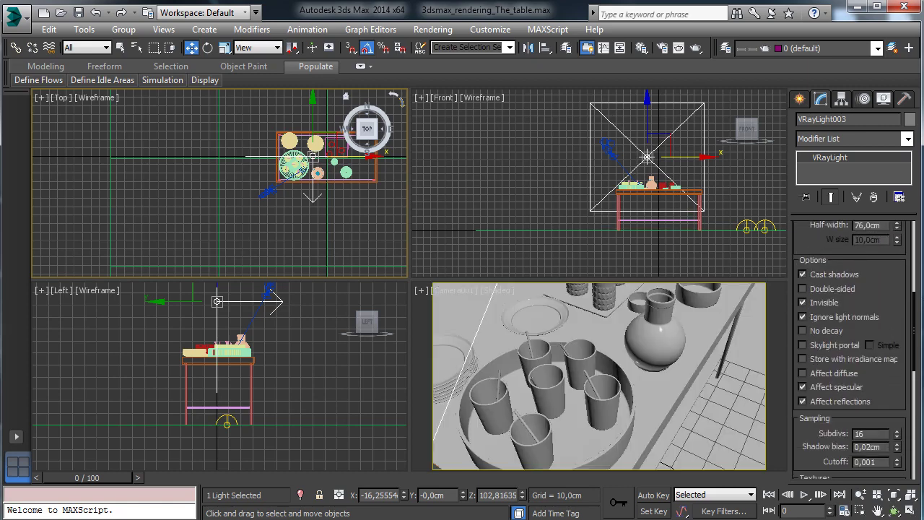
pyautogui.click(814, 304)
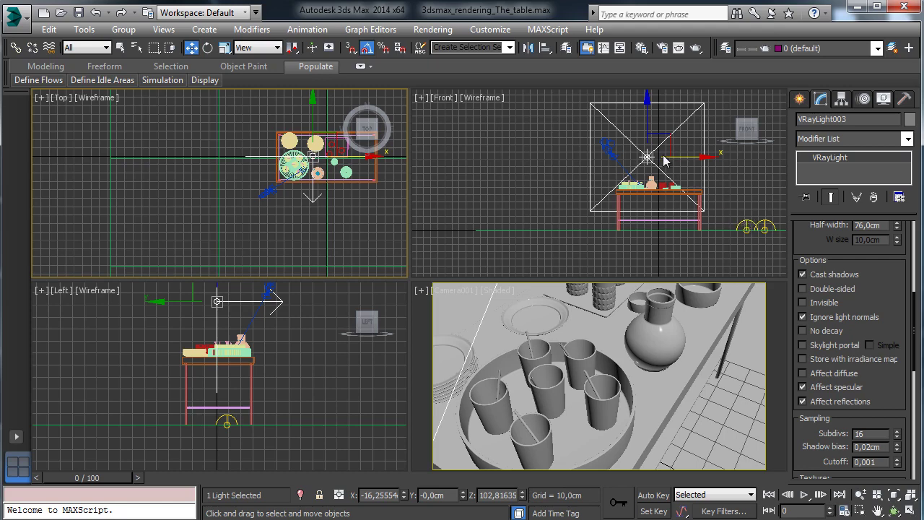
# Move the plane light to the absolute world position X 80 cm, Y 238 cm, Z 160 cm
pyautogui.rightClick(190, 50)
pyautogui.moveTo(453, 127); pyautogui.dragTo(250, 150)
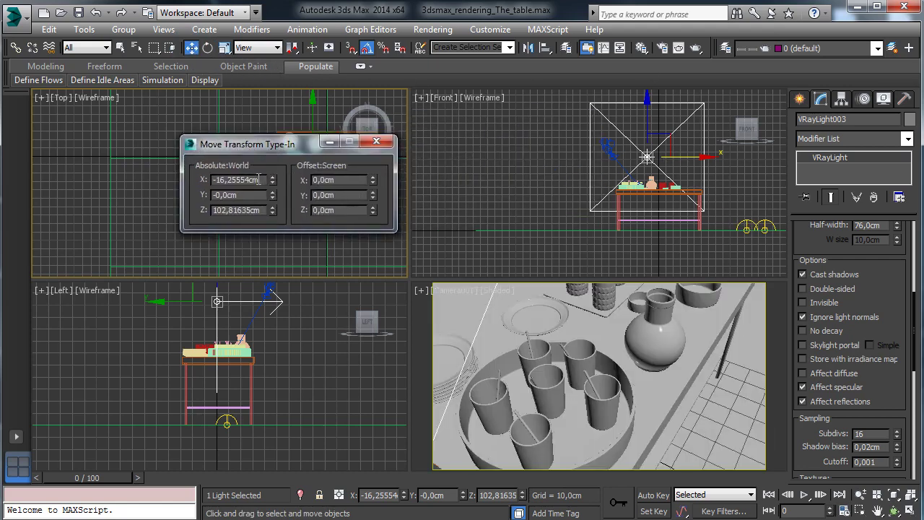
pyautogui.moveTo(264, 180); pyautogui.dragTo(49, 164)
pyautogui.write('80')
pyautogui.press('Tab')
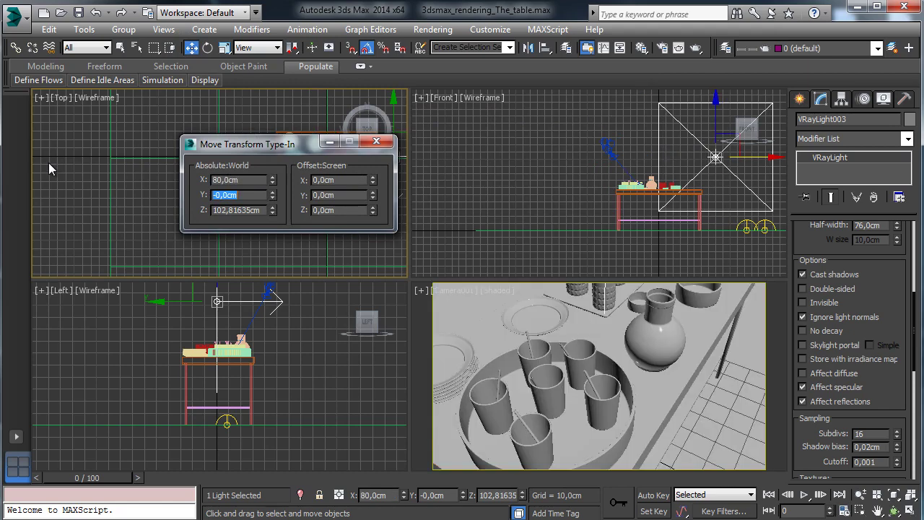
pyautogui.write('238')
pyautogui.press('Tab')
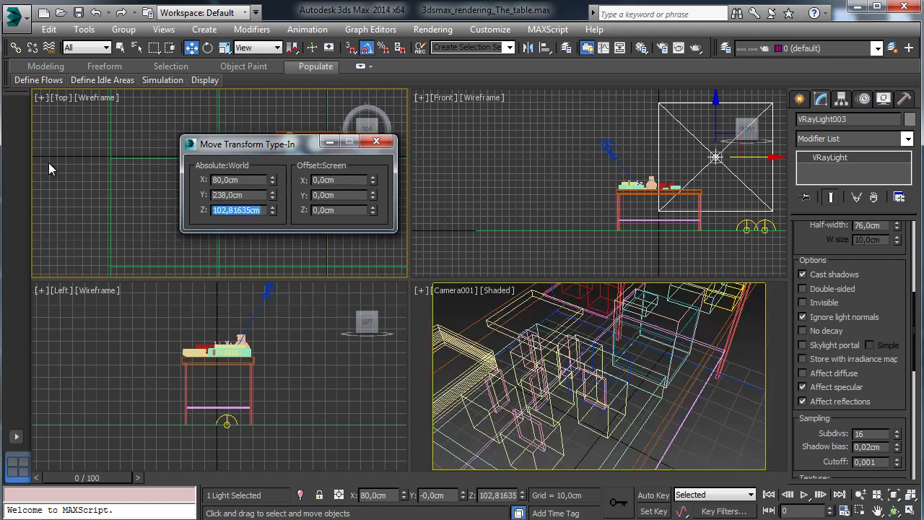
pyautogui.write('160')
pyautogui.press('Return')
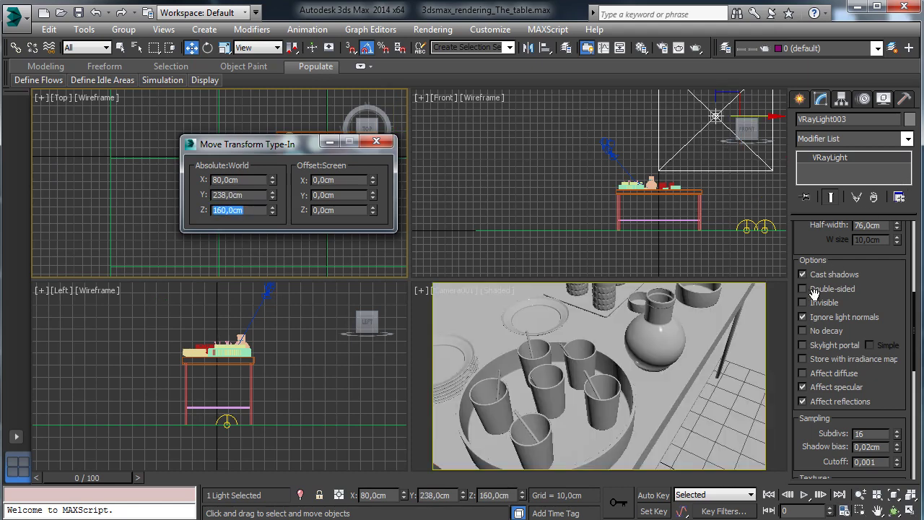
# Render the camera view to check the plane light's effect, and minimize the frame buffer and transform windows
pyautogui.rightClick(575, 332)
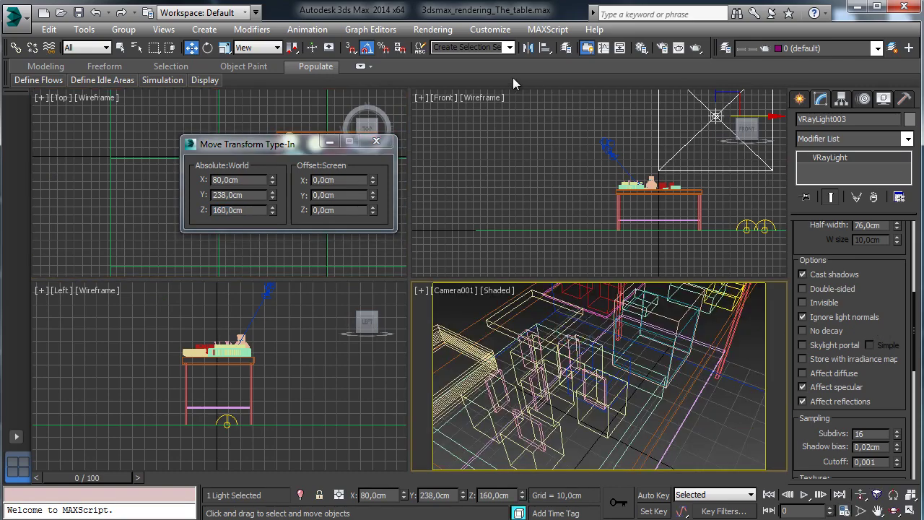
pyautogui.click(697, 48)
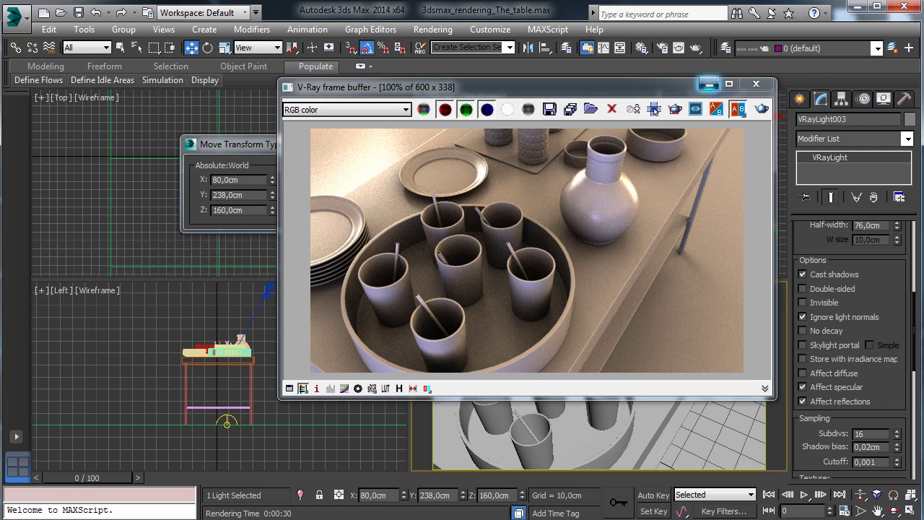
pyautogui.click(710, 85)
pyautogui.click(329, 142)
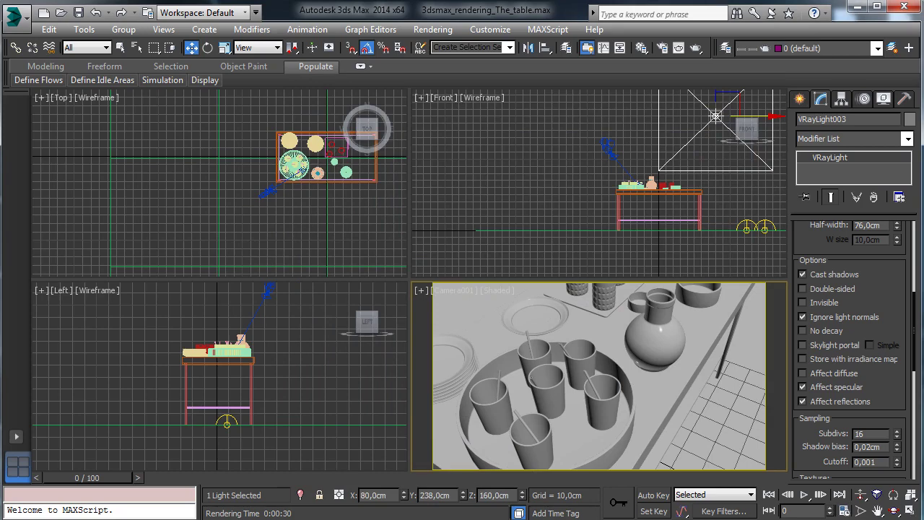
# Clone the plane light as a copy in the Top view, placing it at about X -178 cm, Y -134 cm
pyautogui.rightClick(231, 299)
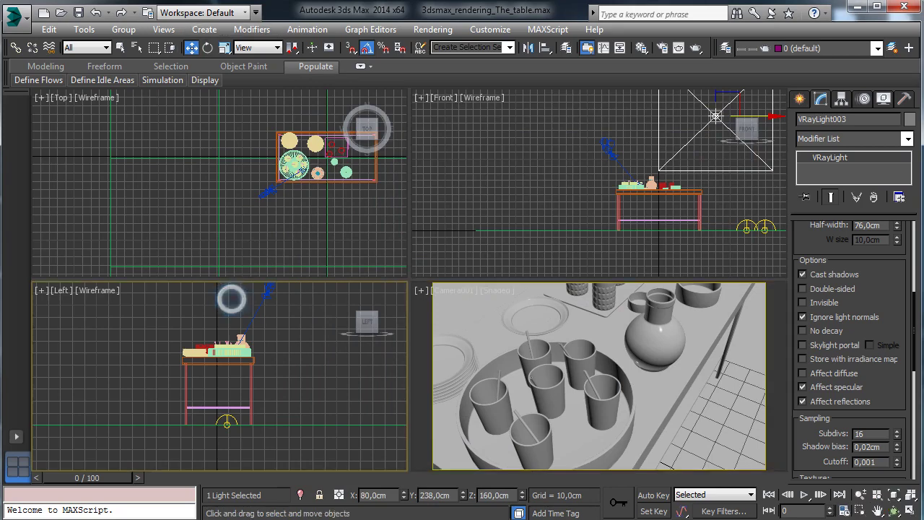
pyautogui.rightClick(354, 233)
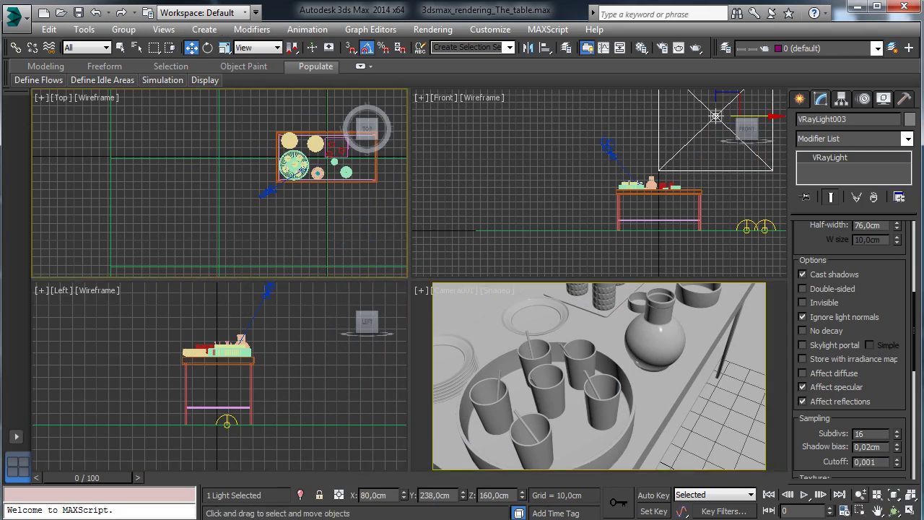
pyautogui.click(861, 495)
pyautogui.moveTo(313, 199); pyautogui.dragTo(332, 273)
pyautogui.click(191, 48)
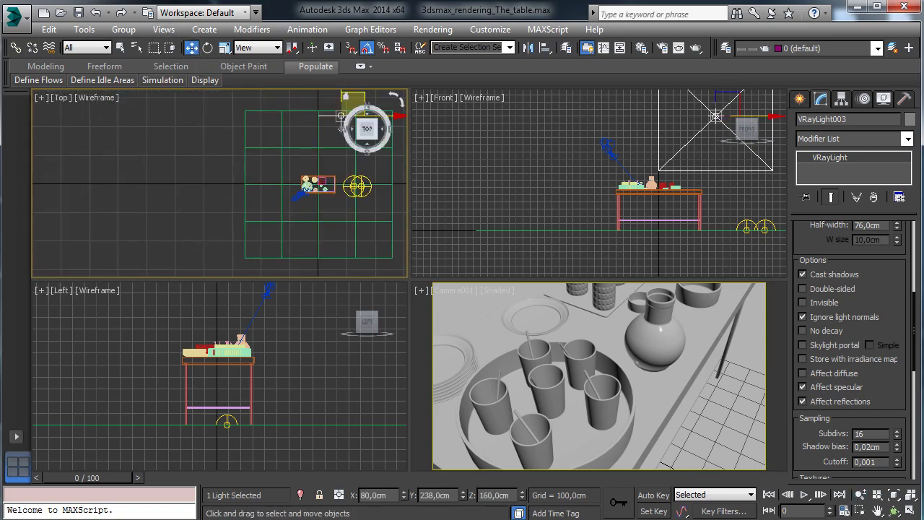
pyautogui.moveTo(341, 117)
pyautogui.keyDown('shift'); pyautogui.mouseDown()
pyautogui.moveTo(260, 210)
pyautogui.moveTo(264, 191)
pyautogui.moveTo(267, 224)
pyautogui.mouseUp(); pyautogui.keyUp('shift')
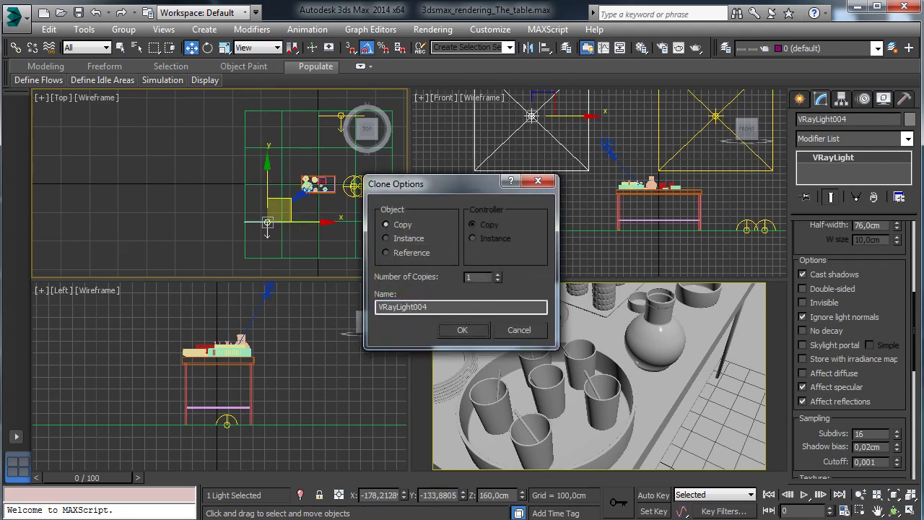
pyautogui.press('Return')
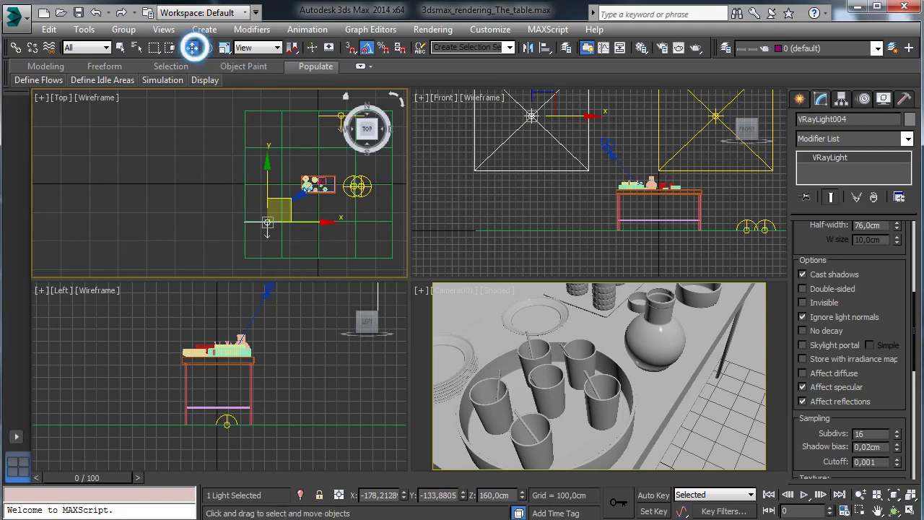
# Move the copied plane light to the absolute world position X -122 cm, Y -214 cm, Z 79 cm
pyautogui.rightClick(191, 47)
pyautogui.moveTo(253, 144); pyautogui.dragTo(616, 137)
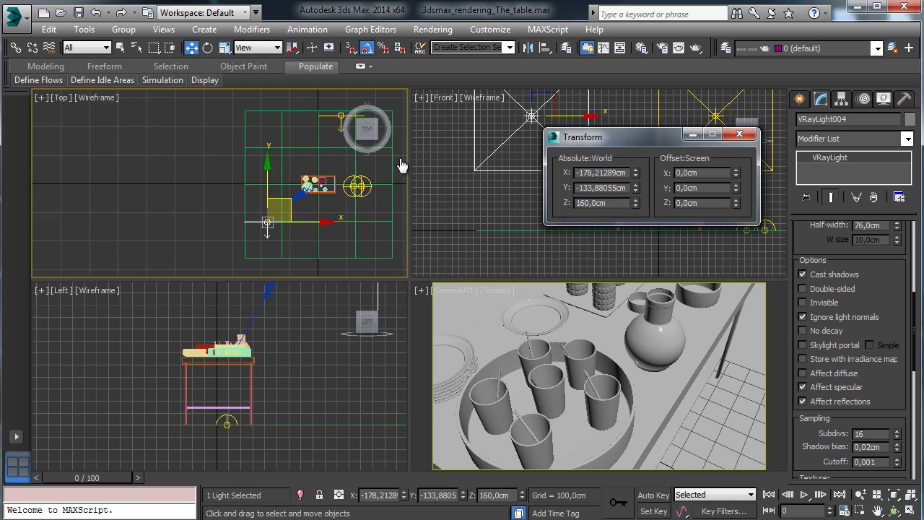
pyautogui.doubleClick(603, 173)
pyautogui.write('122')
pyautogui.press('Tab')
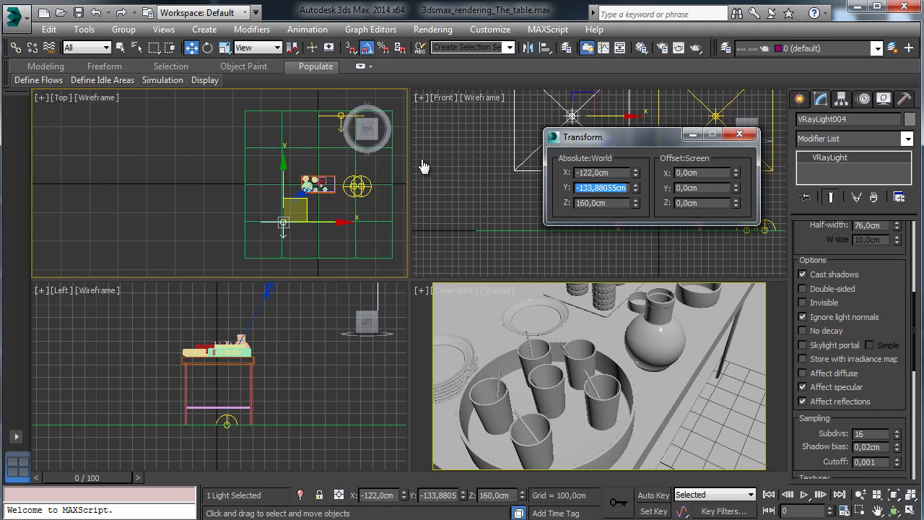
pyautogui.write('-214')
pyautogui.press('Tab')
pyautogui.write('79')
pyautogui.press('Return')
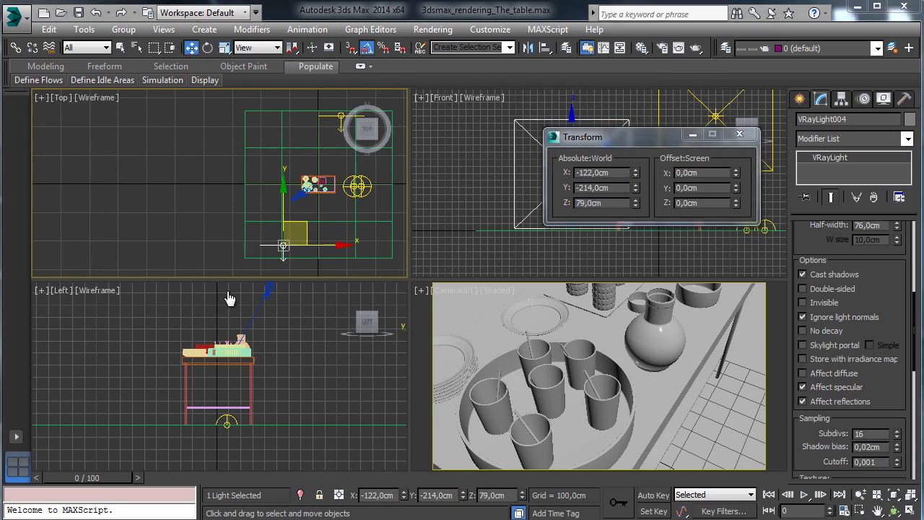
# Set the copied light's absolute rotation to 90° in X and -35° in Z so it aims at the table
pyautogui.press('e')
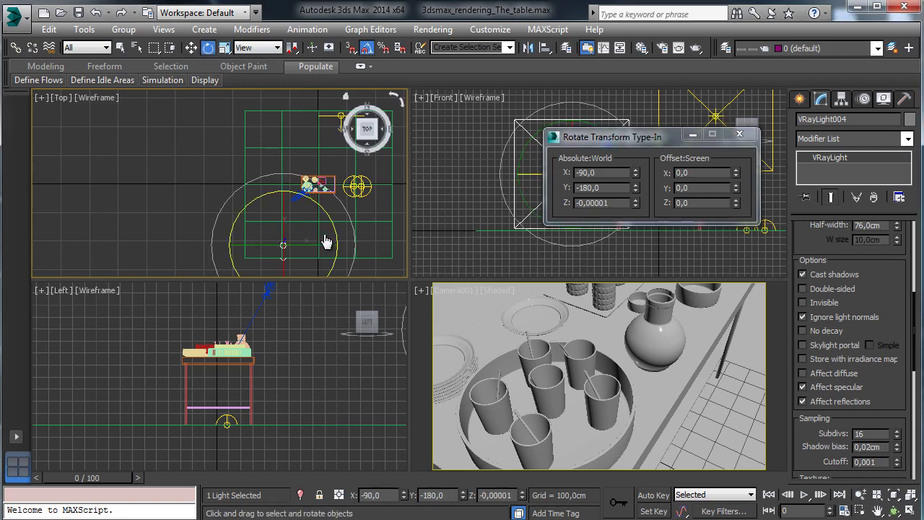
pyautogui.doubleClick(598, 173)
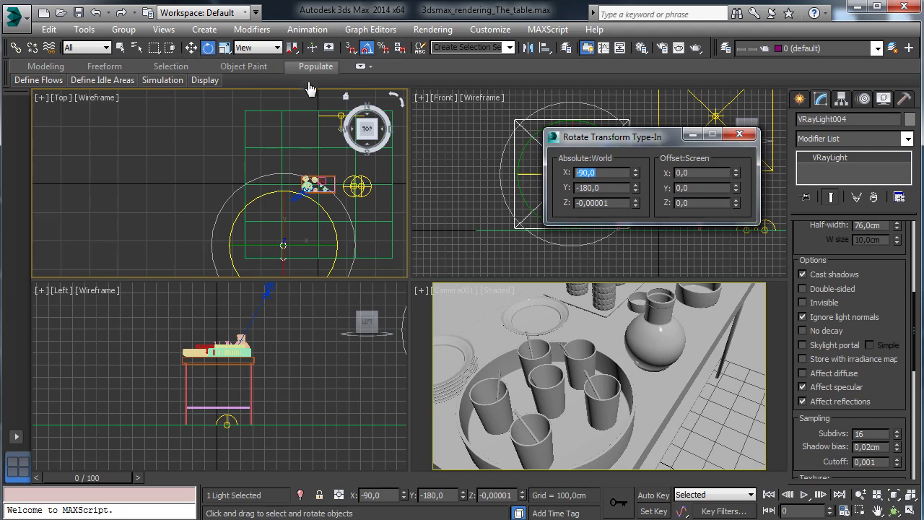
pyautogui.write('90')
pyautogui.press('Return')
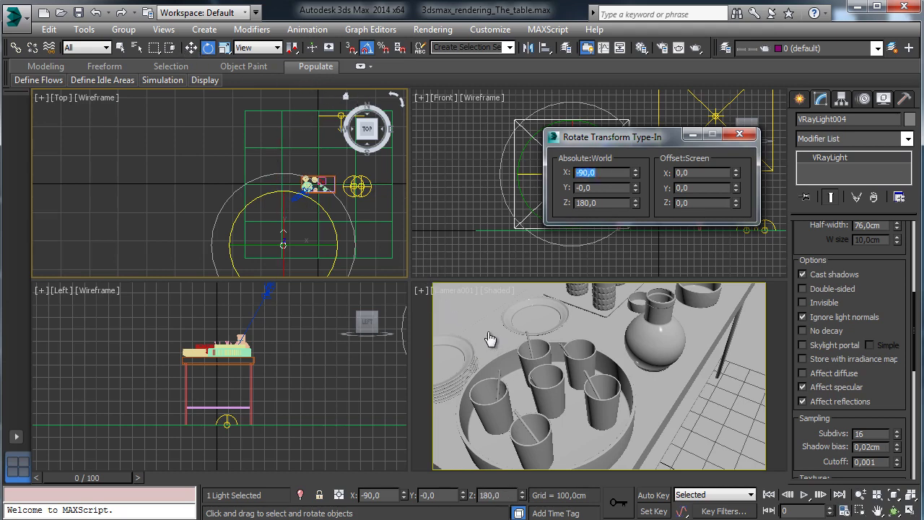
pyautogui.press('Tab')
pyautogui.press('Tab')
pyautogui.write('-35')
pyautogui.press('Return')
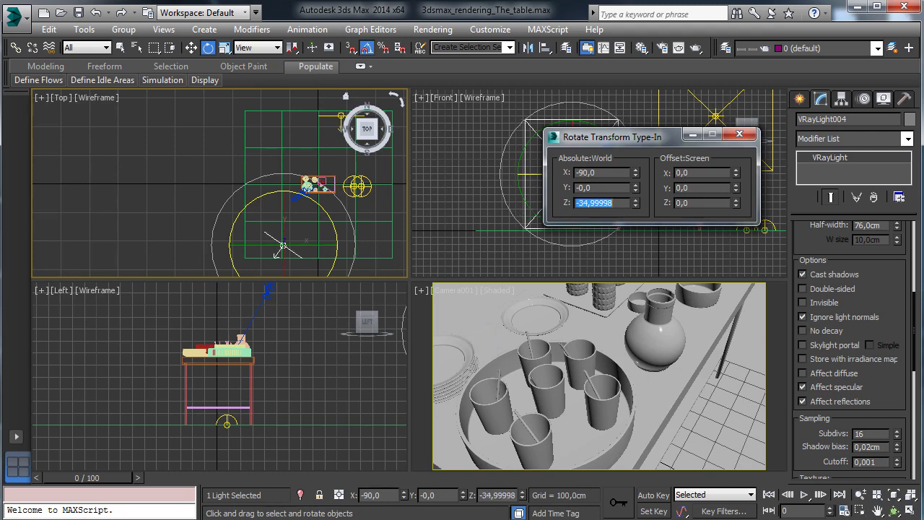
pyautogui.hotkey('shift', 'Tab')
pyautogui.hotkey('shift', 'Tab')
pyautogui.write('90')
pyautogui.press('Return')
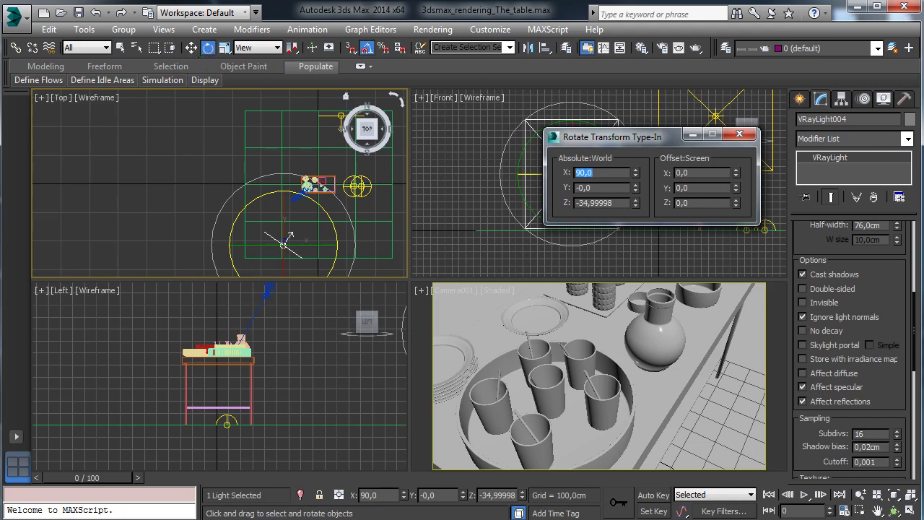
# Set the copied light's half-length to 105 cm, its half-width to 55 cm and its intensity multiplier to 200
pyautogui.moveTo(875, 324); pyautogui.dragTo(875, 425)
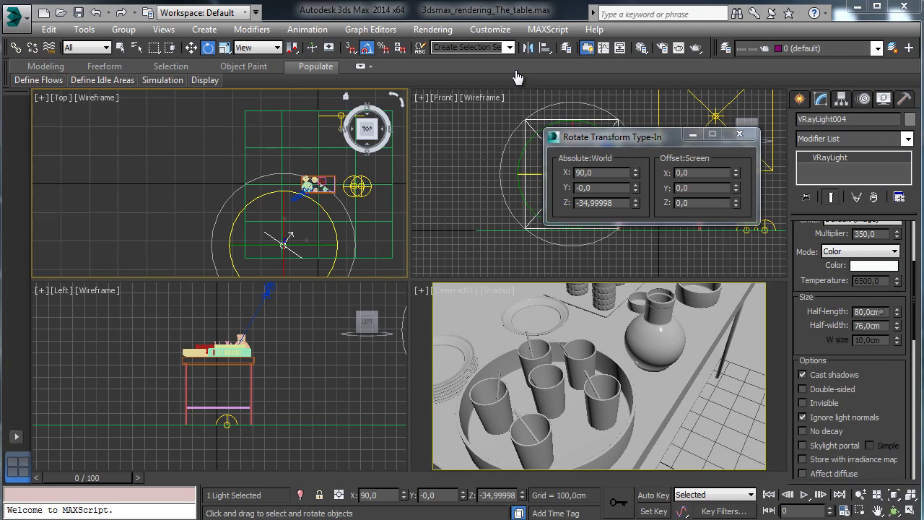
pyautogui.write('105')
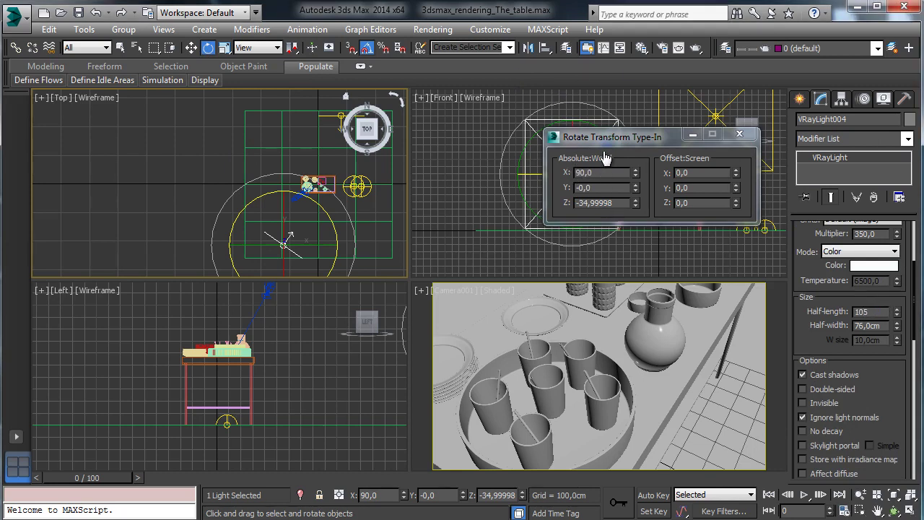
pyautogui.press('Tab')
pyautogui.write('55')
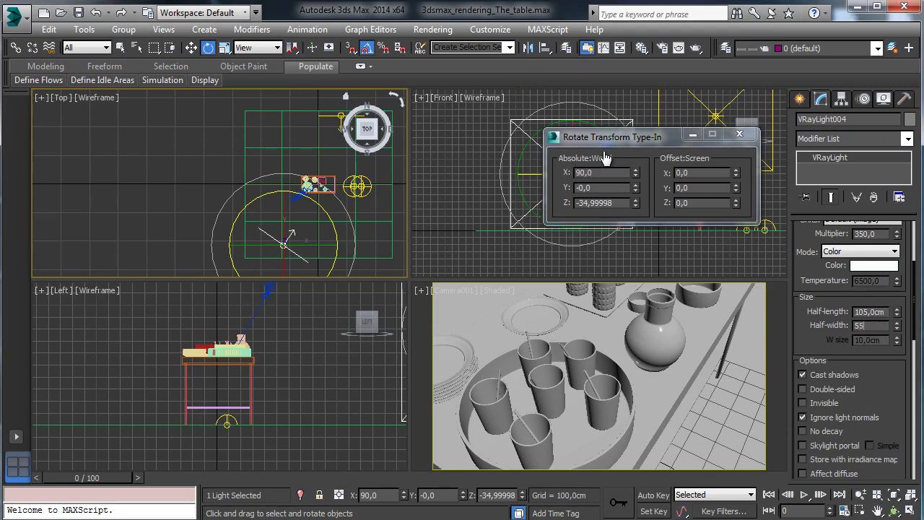
pyautogui.press('Return')
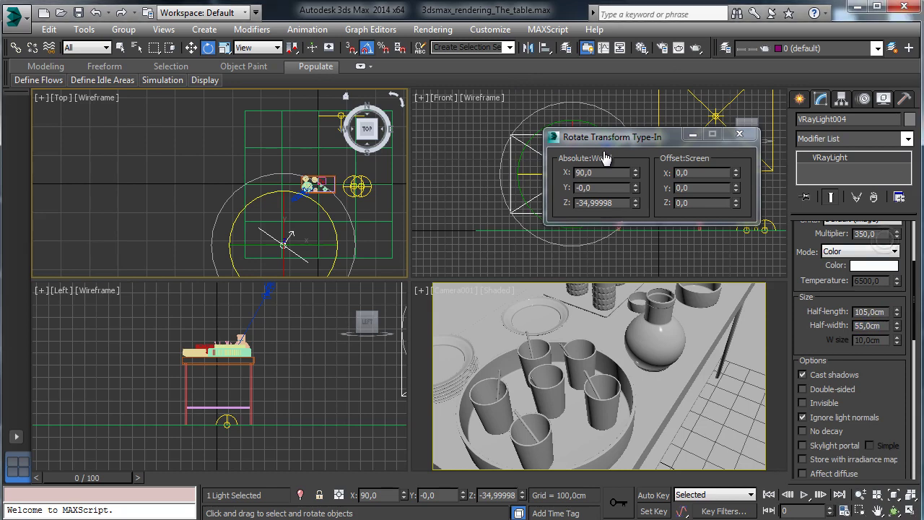
pyautogui.doubleClick(873, 233)
pyautogui.press('Return')
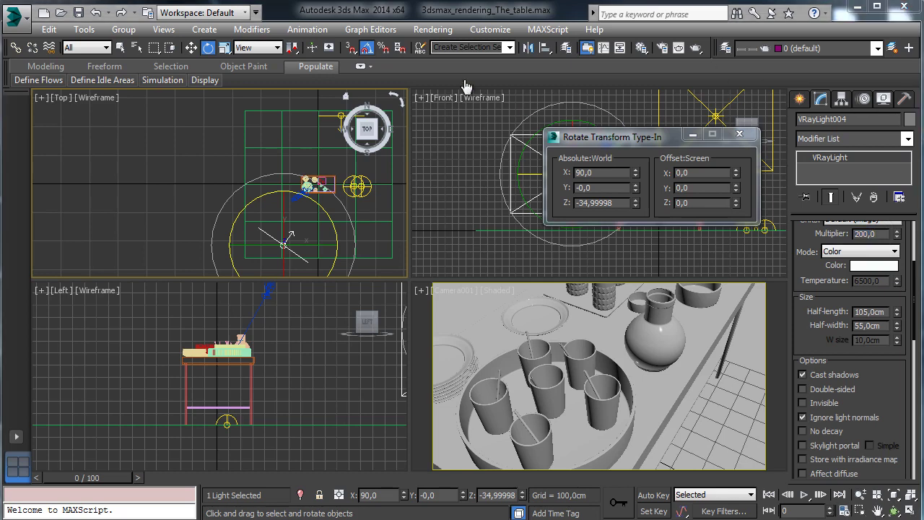
# Turn off Cast shadows, Affect specular and Affect reflections for the copied light, and turn on Affect diffuse
pyautogui.click(803, 375)
pyautogui.moveTo(866, 389); pyautogui.dragTo(867, 343)
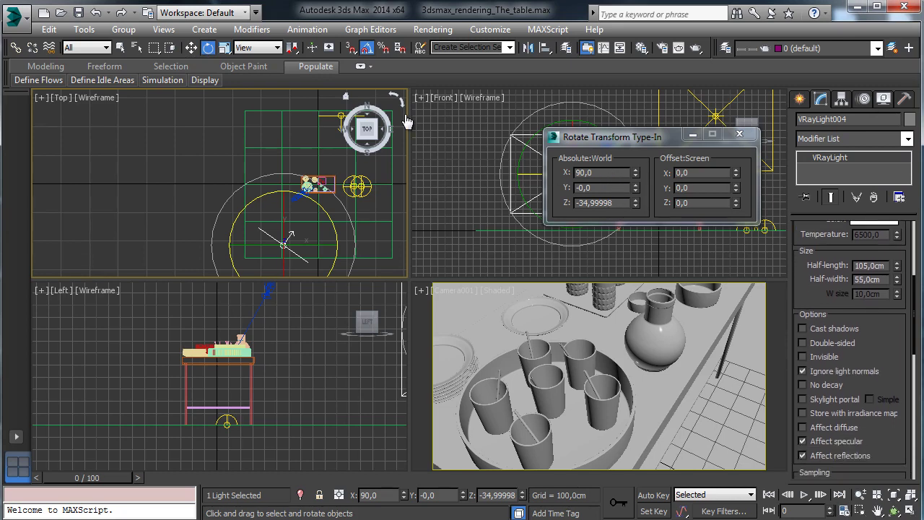
pyautogui.moveTo(867, 430); pyautogui.dragTo(866, 390)
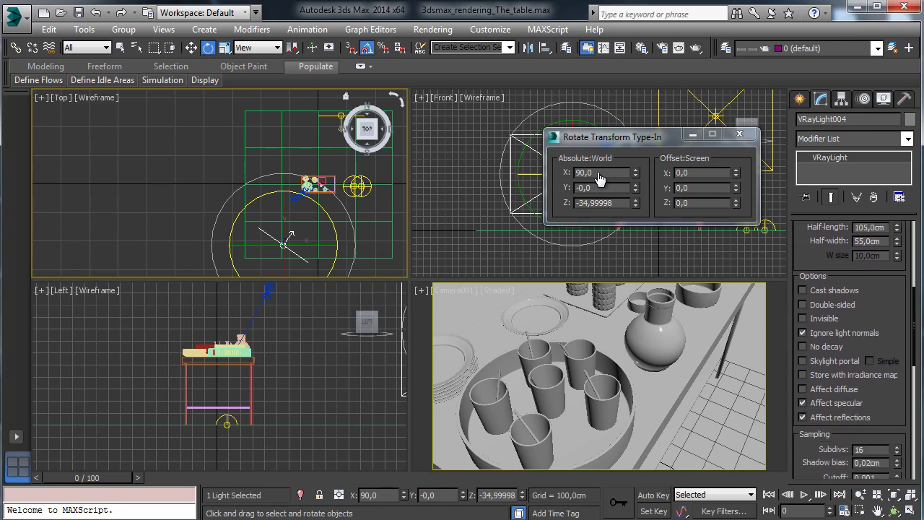
pyautogui.click(803, 403)
pyautogui.click(804, 418)
# Duplicate the angled plane light in the top view as one independent copy, offset along X
pyautogui.rightClick(600, 361)
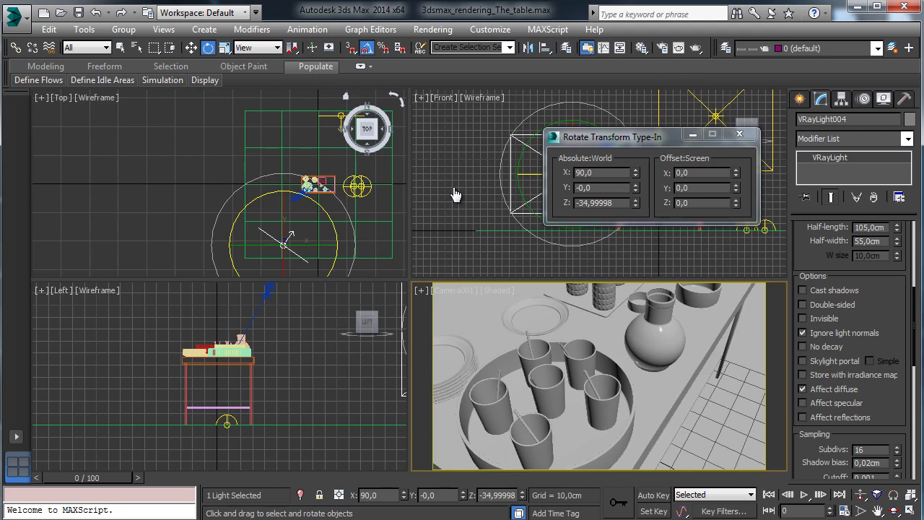
pyautogui.press('w')
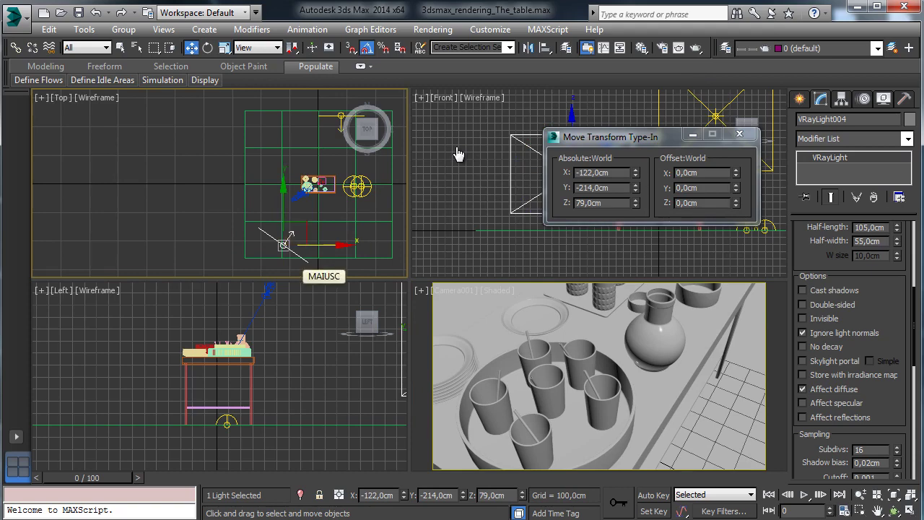
pyautogui.keyDown('shift'); pyautogui.moveTo(285, 242); pyautogui.dragTo(333, 236); pyautogui.keyUp('shift')
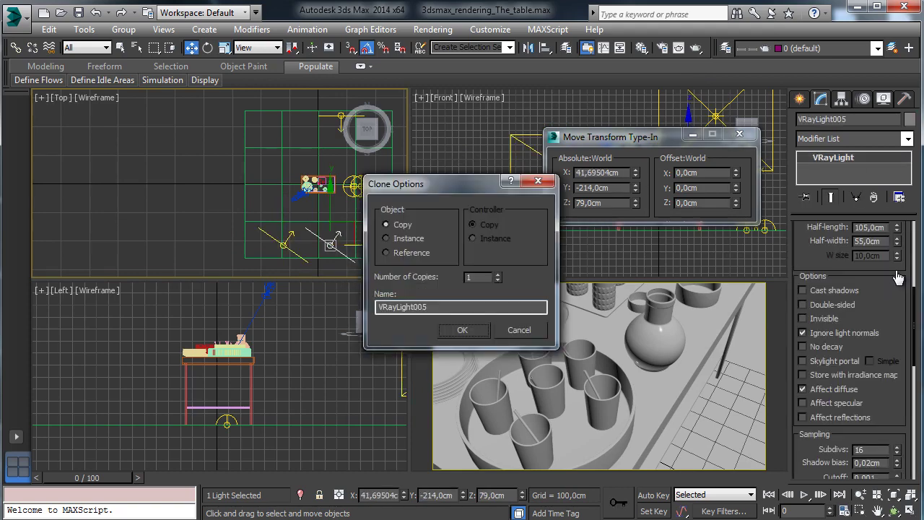
pyautogui.press('Return')
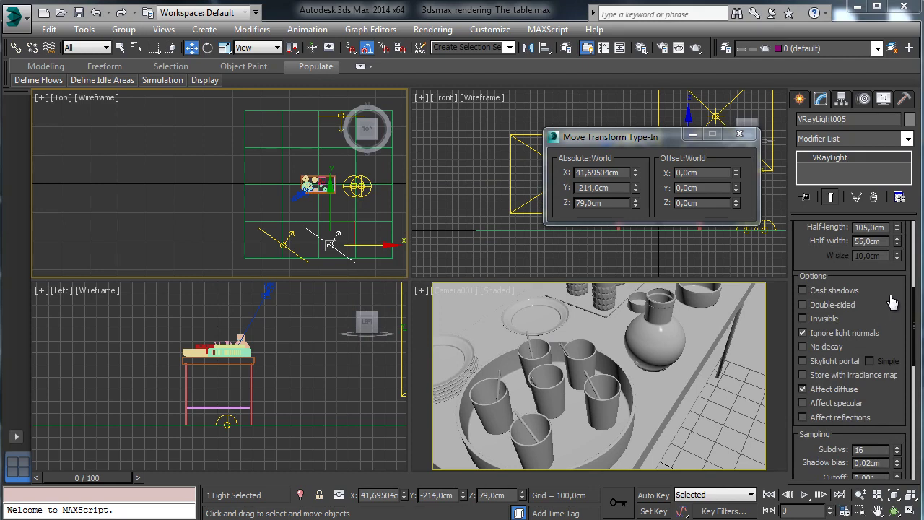
# Move the copied light to the absolute world position X 90 cm, Y 0 cm, Z 30 cm
pyautogui.press('F12')
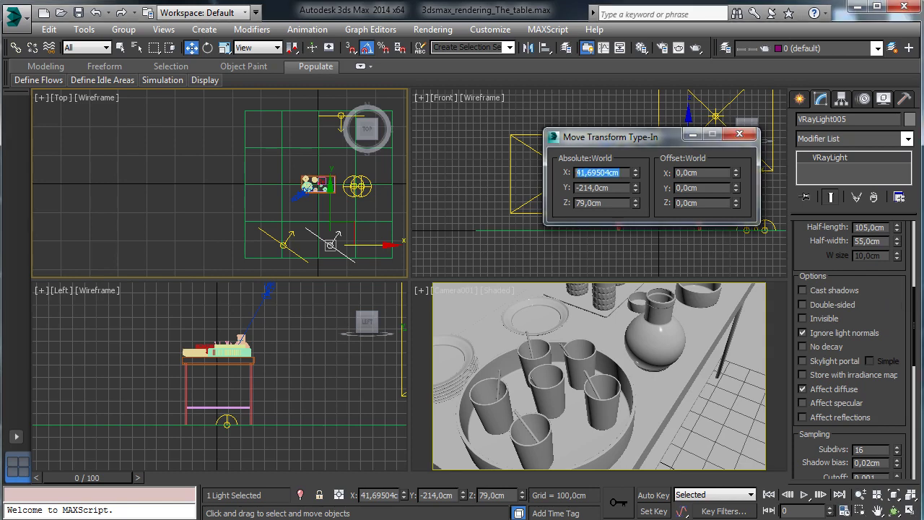
pyautogui.write('90')
pyautogui.press('Tab')
pyautogui.write('0')
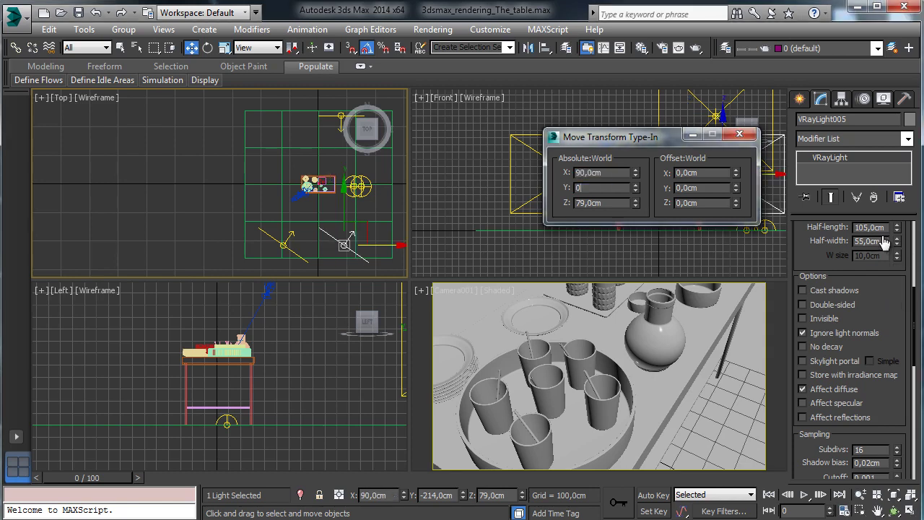
pyautogui.press('Tab')
pyautogui.write('30')
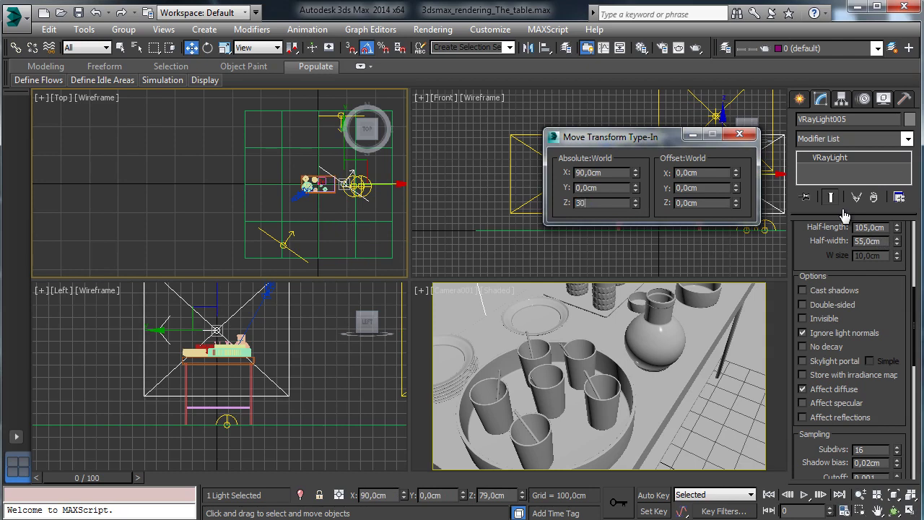
pyautogui.press('Return')
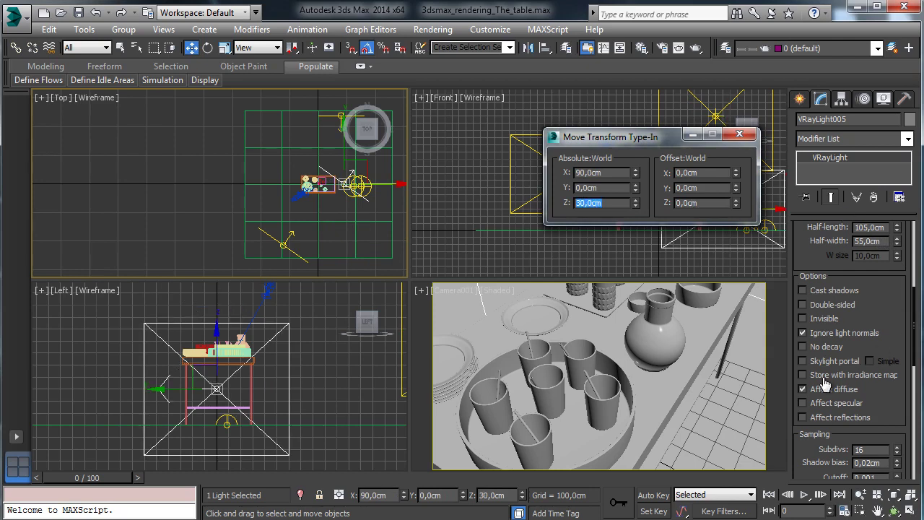
pyautogui.click(879, 410)
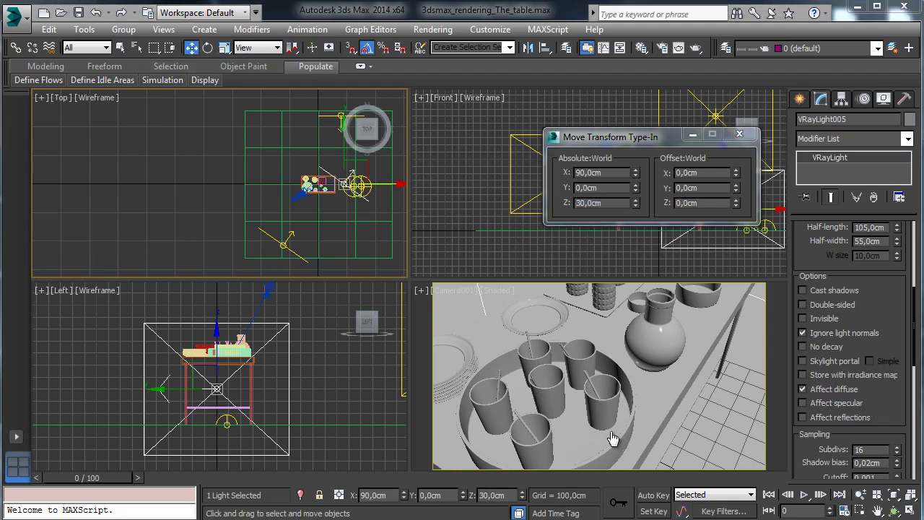
# Set the copied light's absolute world position to X 48 cm and Y -190 cm
pyautogui.press('F12')
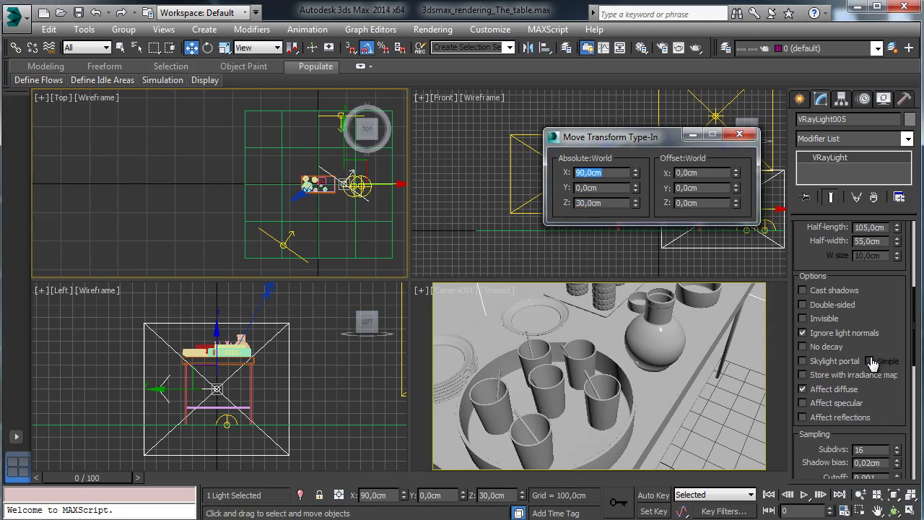
pyautogui.write('48')
pyautogui.press('Tab')
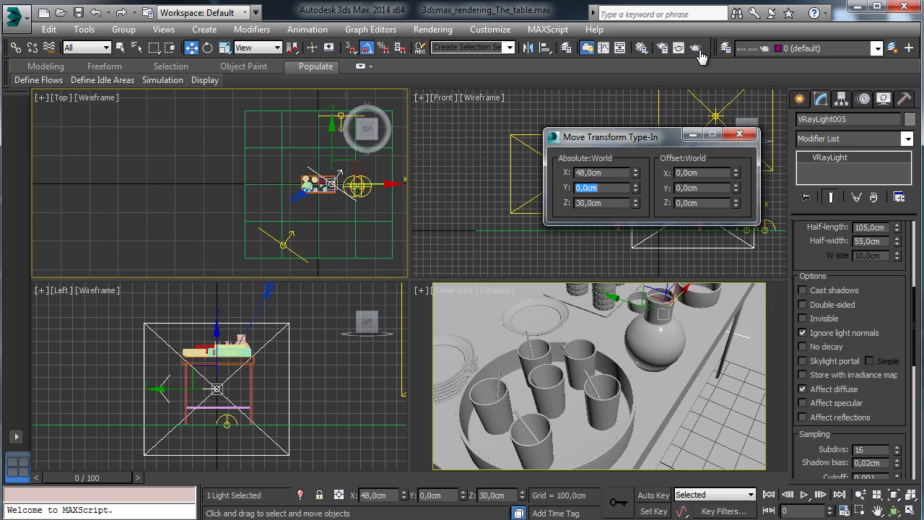
pyautogui.write('-190')
pyautogui.press('Return')
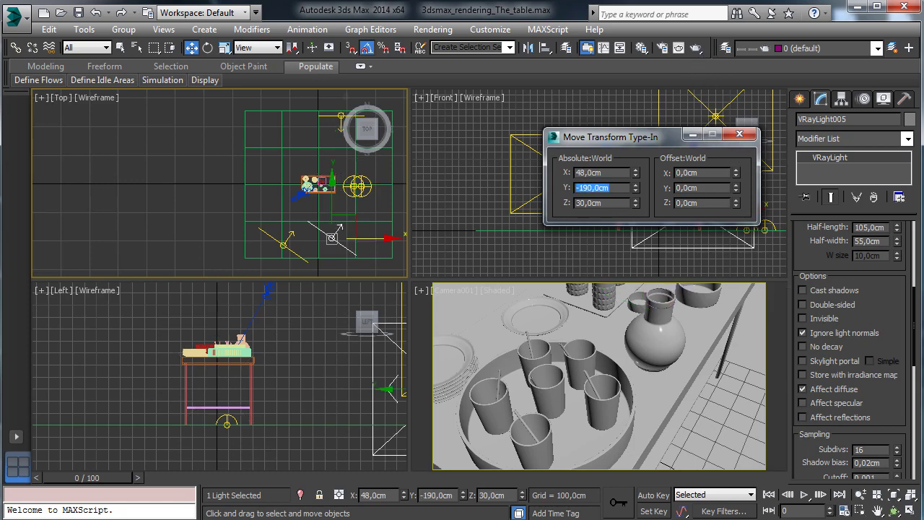
# Try a world Y position of 160 cm for the copied light and set it back to -190 cm
pyautogui.write('160')
pyautogui.press('Return')
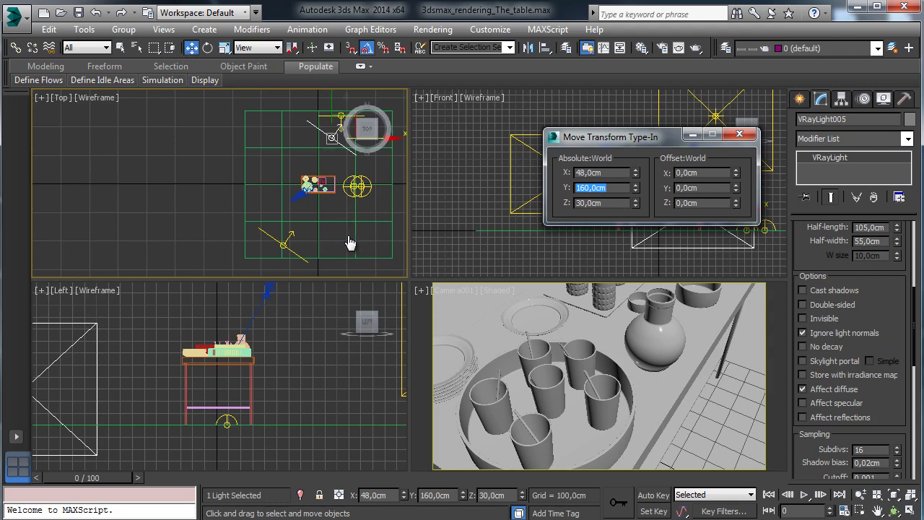
pyautogui.write('-180')
pyautogui.press('BackSpace')
pyautogui.press('BackSpace')
pyautogui.write('90')
pyautogui.press('Return')
# Raise the copied light to an absolute world Z position of 160 cm
pyautogui.click(612, 203)
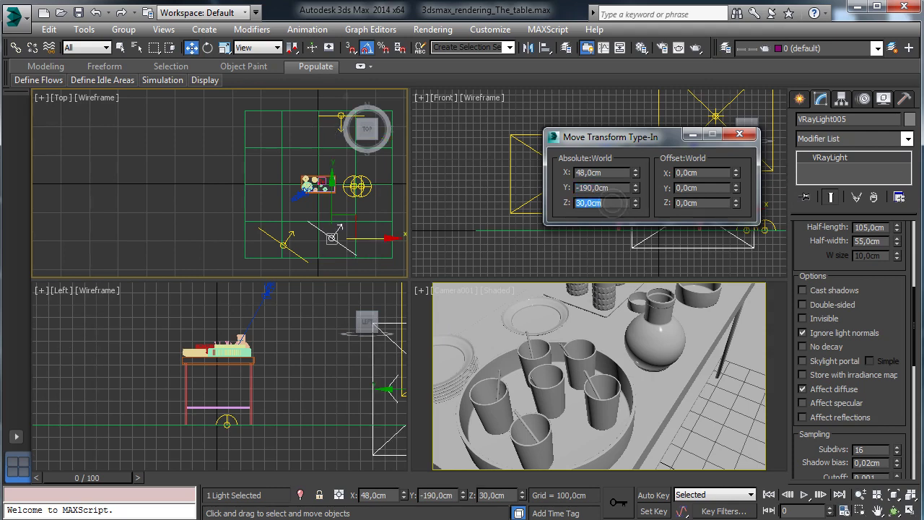
pyautogui.write('160')
pyautogui.press('Return')
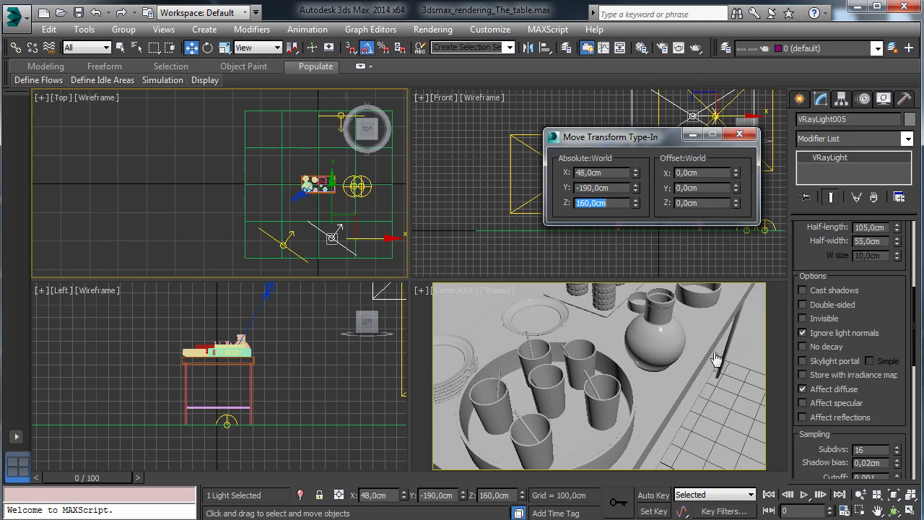
# Rotate the copied light to an absolute world Z angle of 30° so it faces the table
pyautogui.click(207, 48)
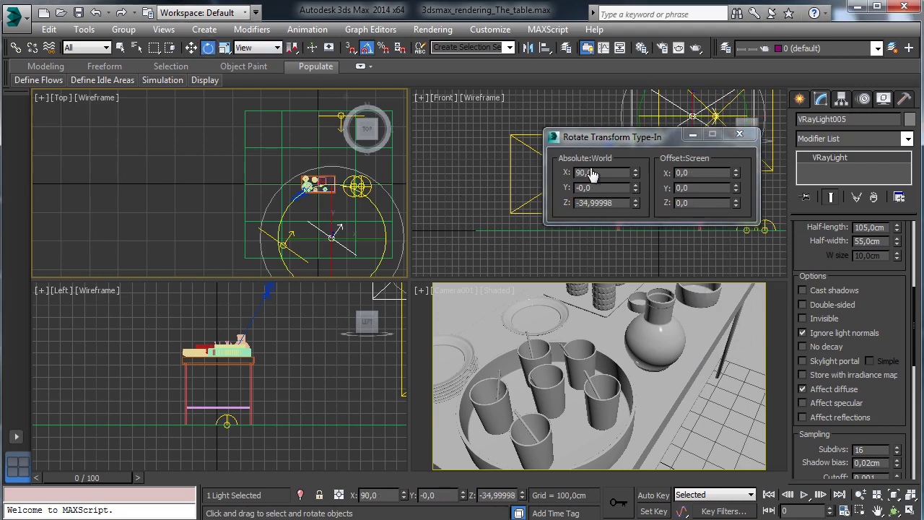
pyautogui.click(619, 173)
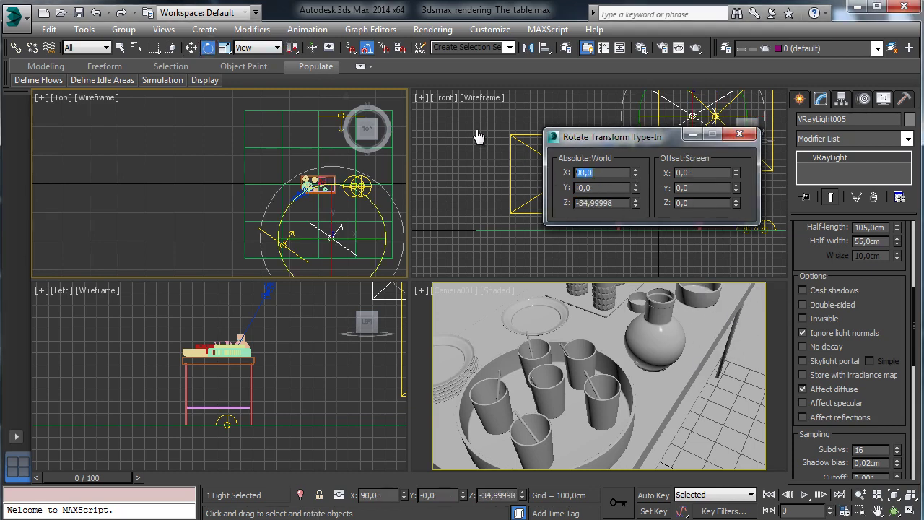
pyautogui.press('Tab')
pyautogui.press('Tab')
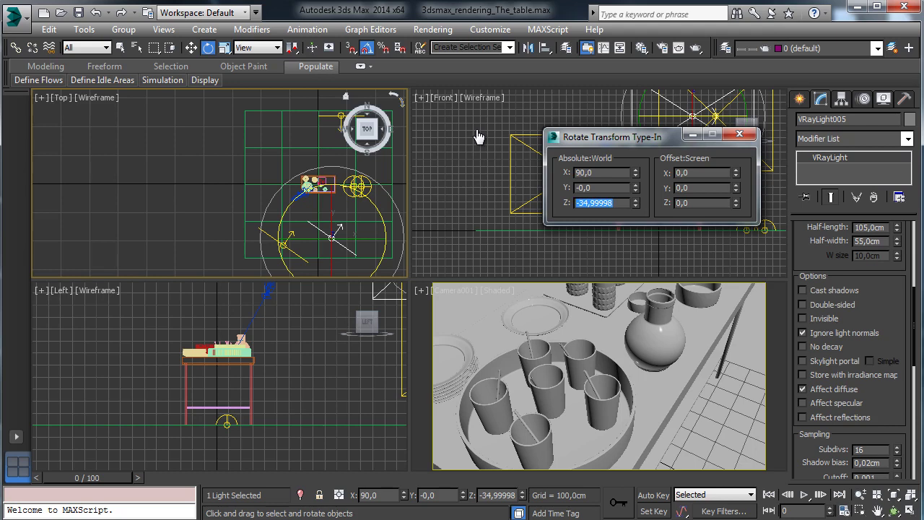
pyautogui.write('-90')
pyautogui.press('Return')
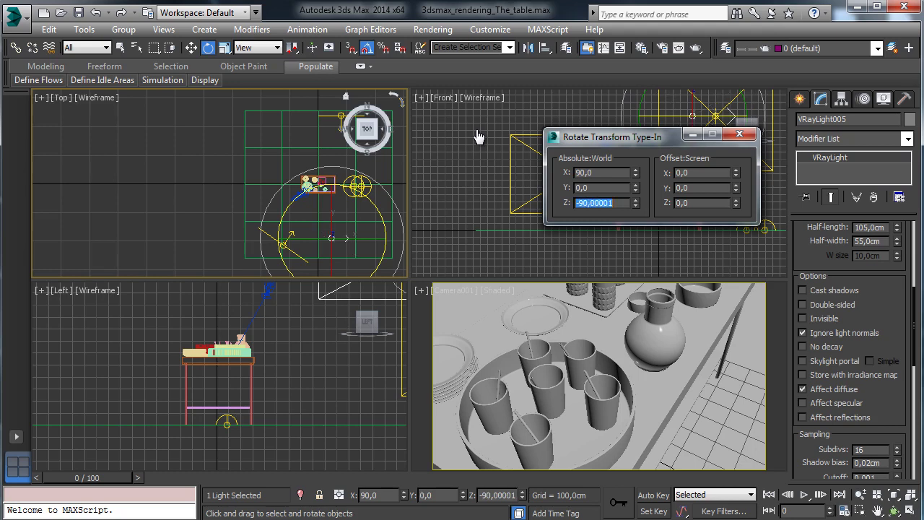
pyautogui.write('-30')
pyautogui.press('Return')
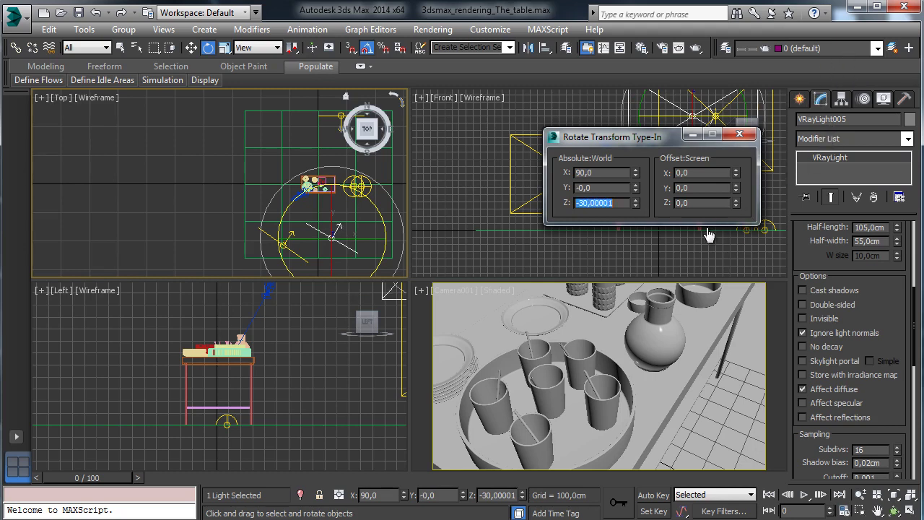
pyautogui.write('30')
pyautogui.press('Return')
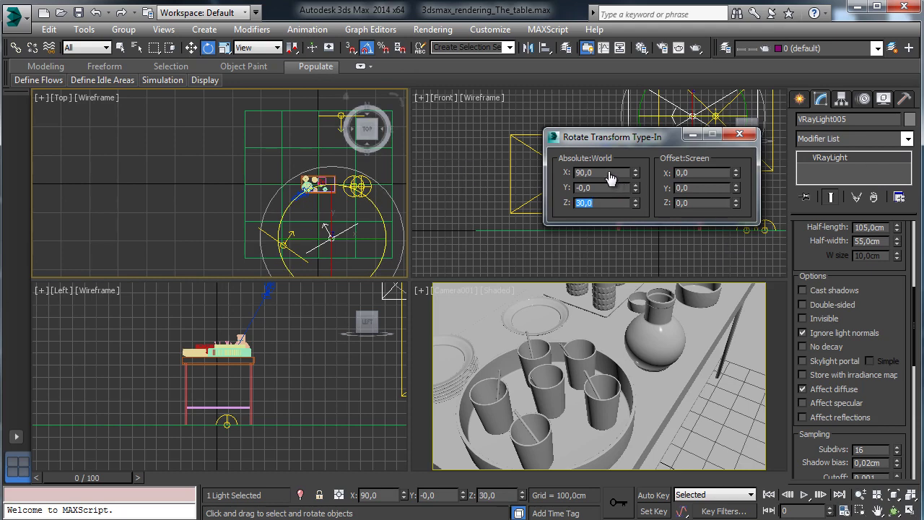
# Set the copied light's half-length to 80 cm and its half-width to 75 cm
pyautogui.moveTo(883, 317); pyautogui.dragTo(882, 372)
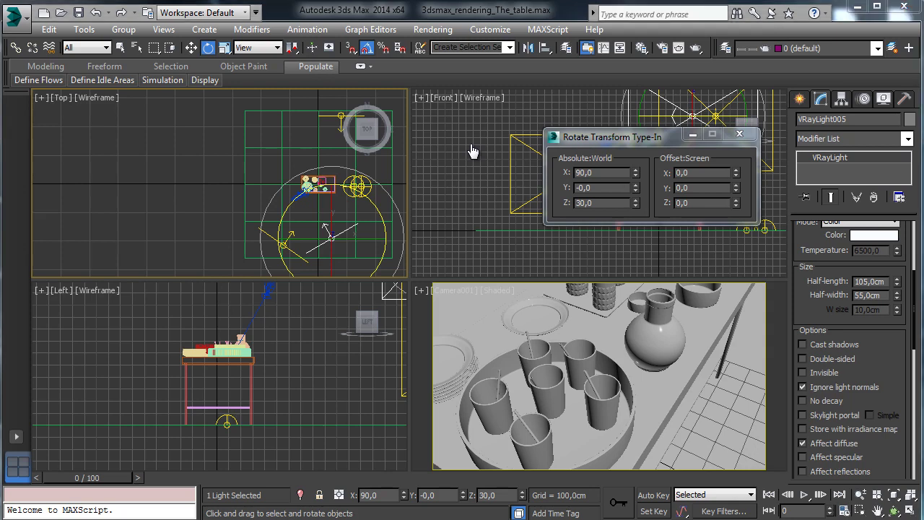
pyautogui.doubleClick(889, 284)
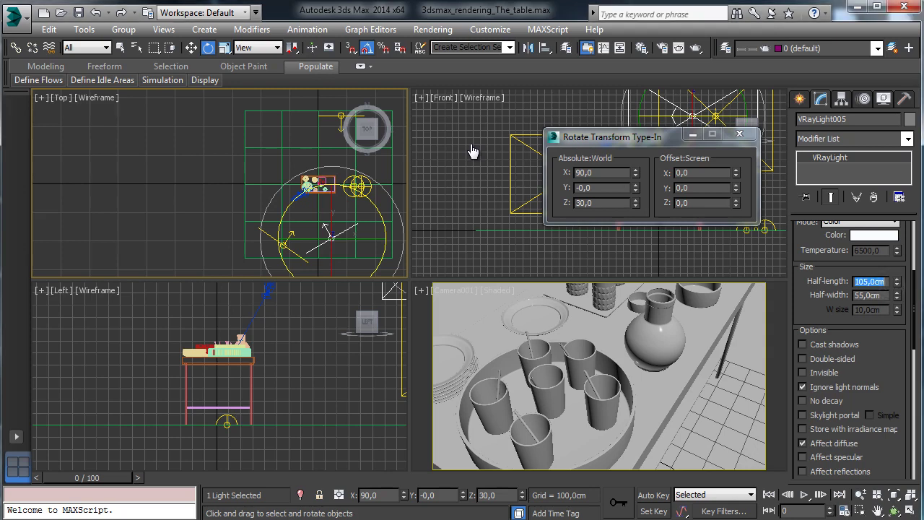
pyautogui.write('80')
pyautogui.press('Tab')
pyautogui.write('7')
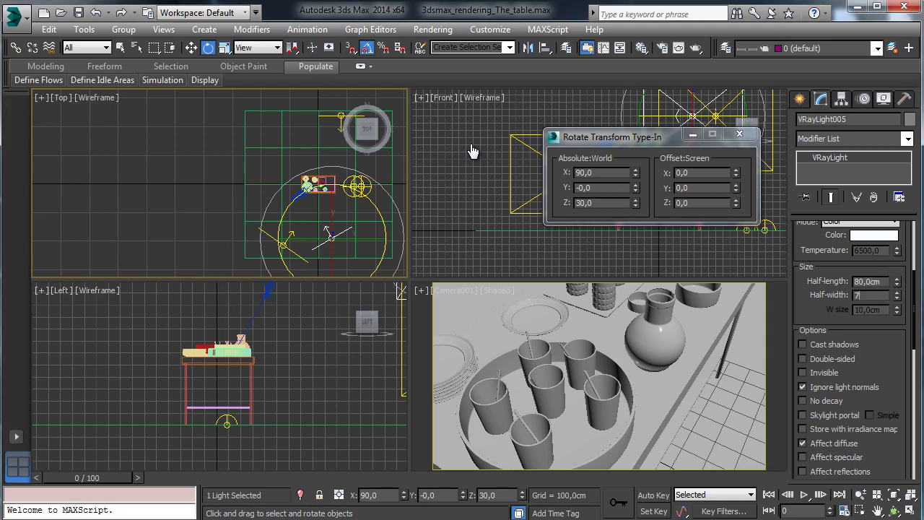
pyautogui.write('5')
pyautogui.press('Return')
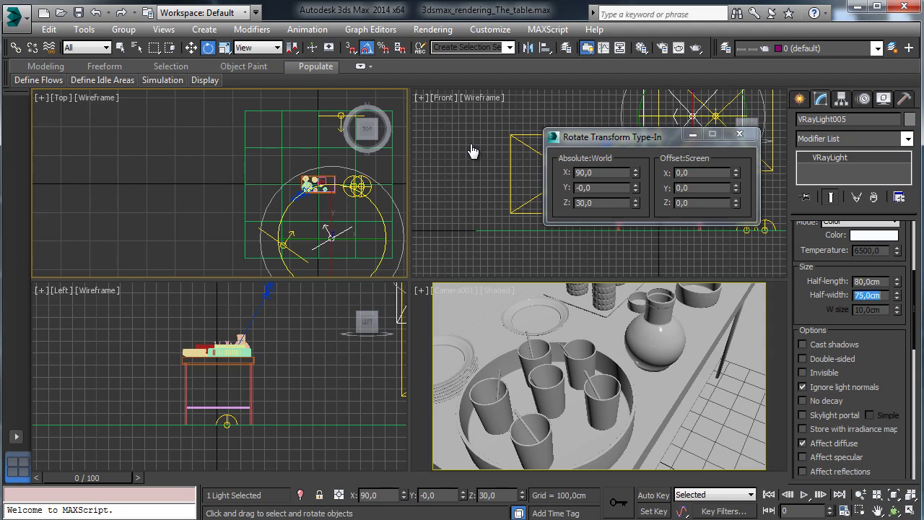
# Turn on Cast shadows and Affect specular, turn off Affect diffuse, and set the copied light's intensity multiplier to 150
pyautogui.click(847, 346)
pyautogui.moveTo(878, 361); pyautogui.dragTo(878, 307)
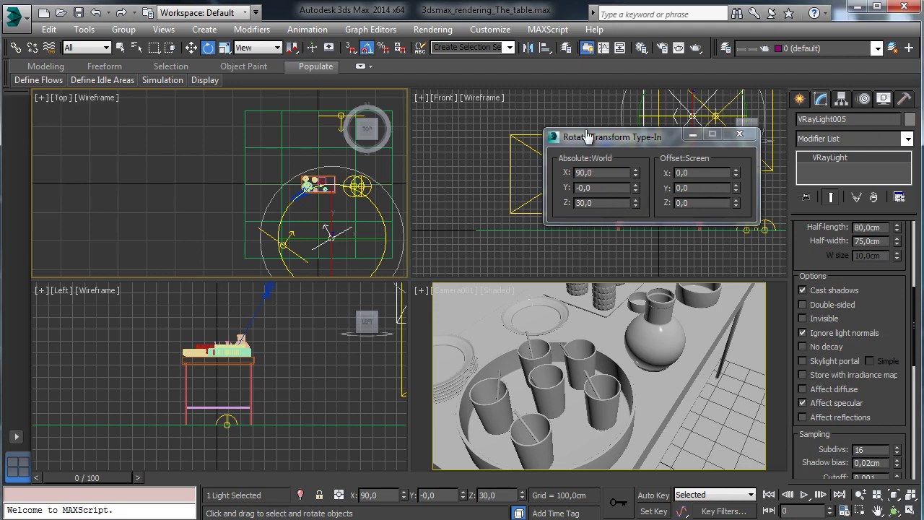
pyautogui.scroll(4, 587, 132)
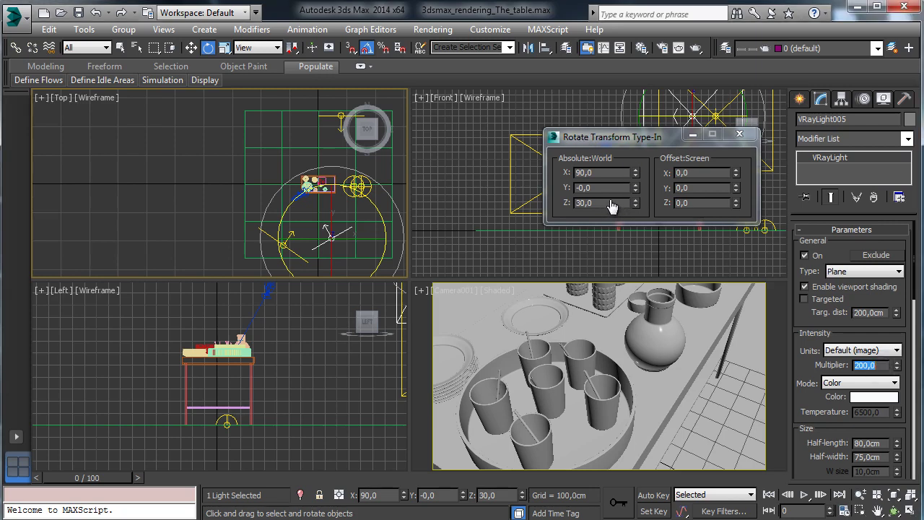
pyautogui.write('150')
pyautogui.rightClick(569, 321)
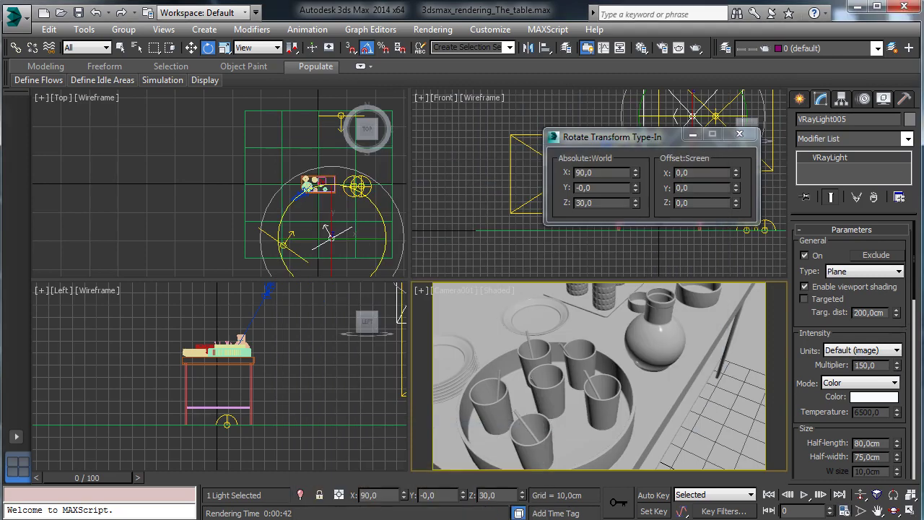
# Select the plane light behind the table and assign a Gradient Ramp map to the diffuse color of the unused 07 - Default material
pyautogui.click(341, 116)
pyautogui.rightClick(549, 328)
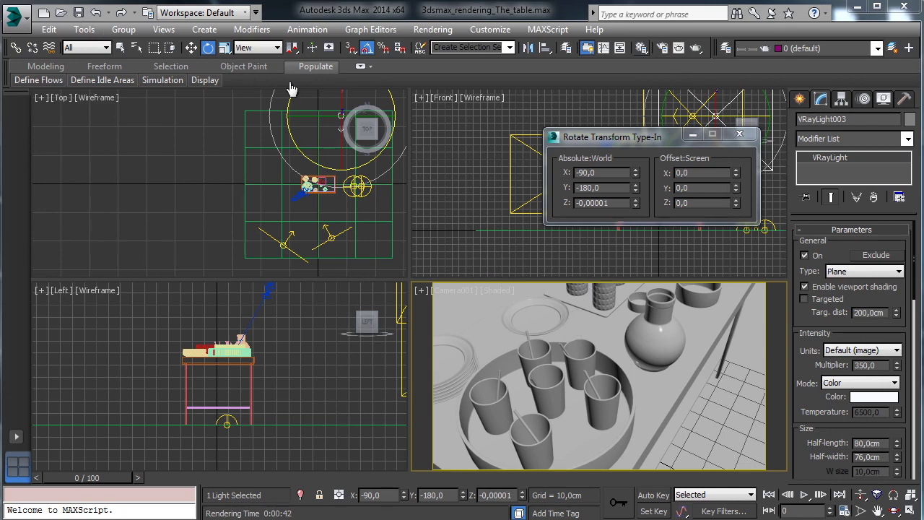
pyautogui.click(642, 48)
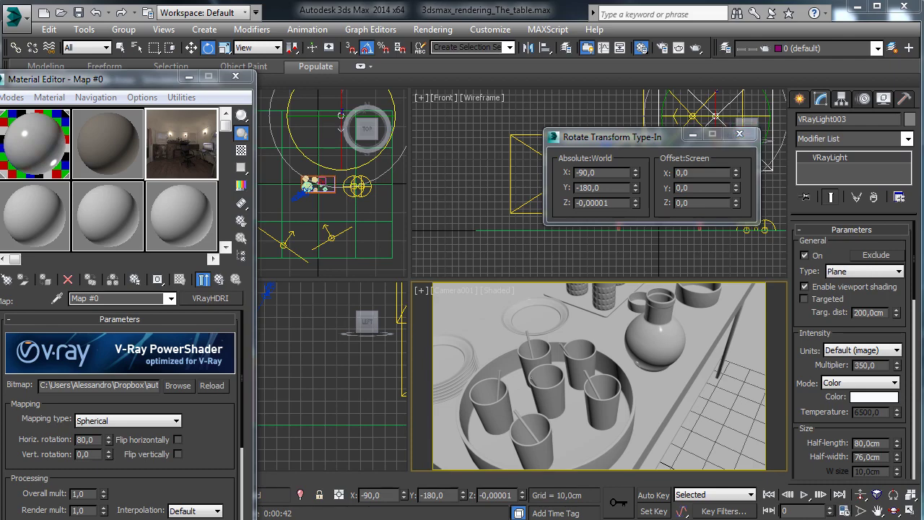
pyautogui.moveTo(101, 78); pyautogui.dragTo(138, 27)
pyautogui.click(95, 156)
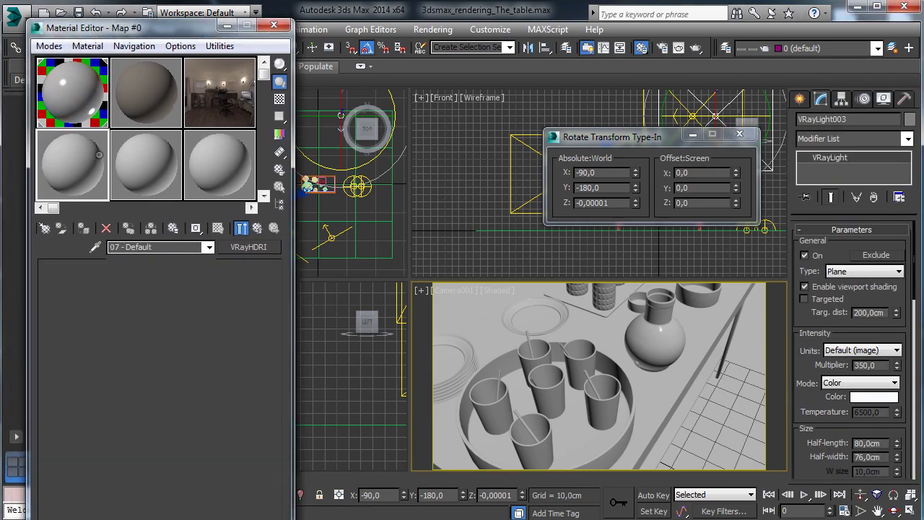
pyautogui.click(144, 356)
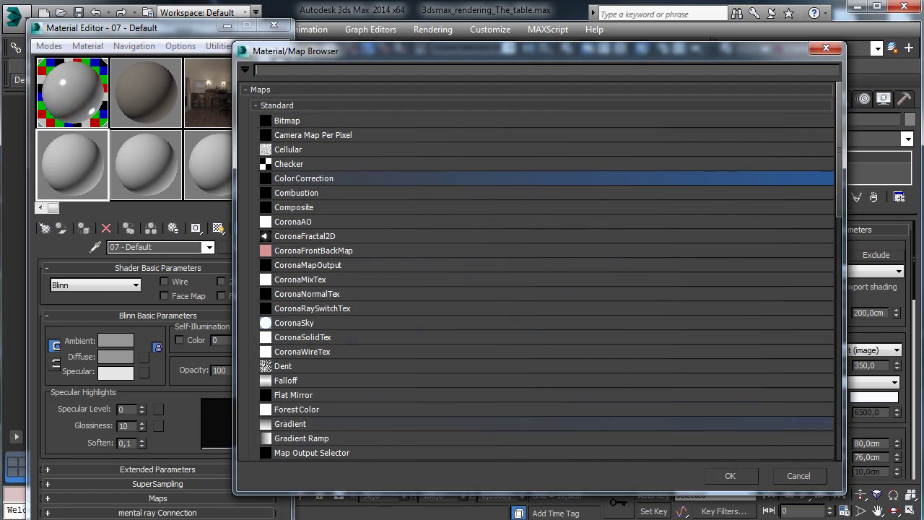
pyautogui.doubleClick(318, 438)
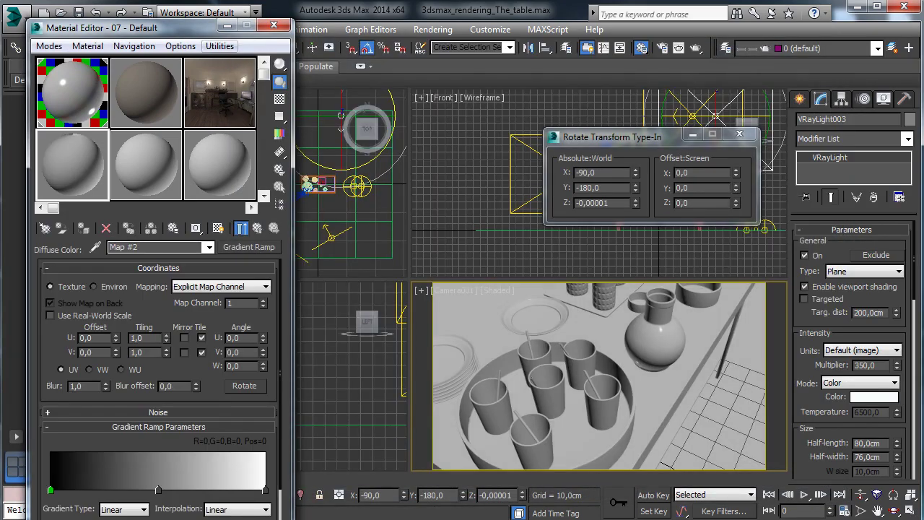
# Turn off the end-result display so the sample slot shows only the Gradient Ramp map
pyautogui.moveTo(205, 28); pyautogui.dragTo(189, 10)
pyautogui.click(227, 211)
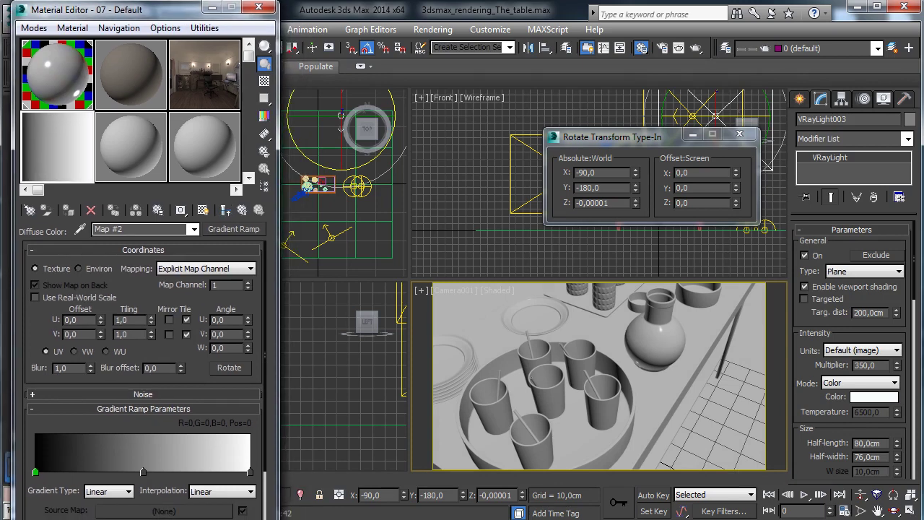
pyautogui.scroll(-3, 143, 376)
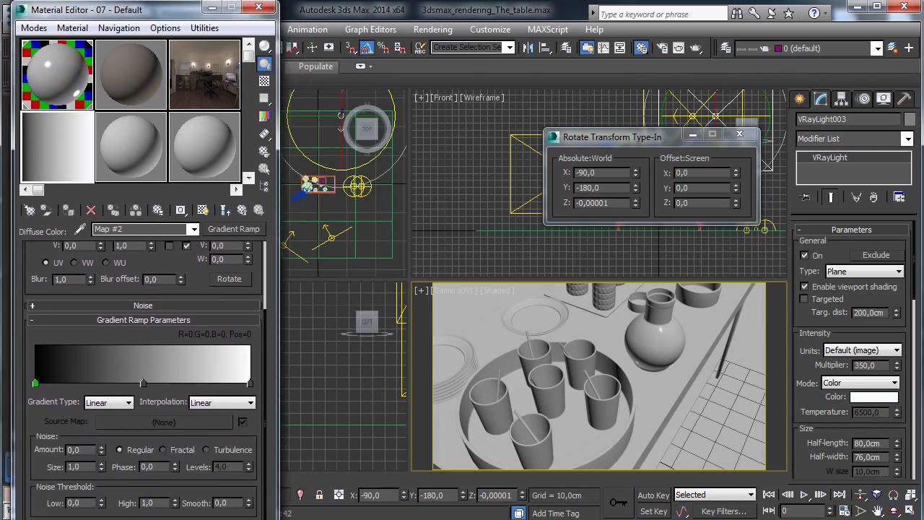
# Set the Gradient Ramp's gradient type to Box and change the color of the flag at position 0 to white (255, 255, 255)
pyautogui.click(109, 402)
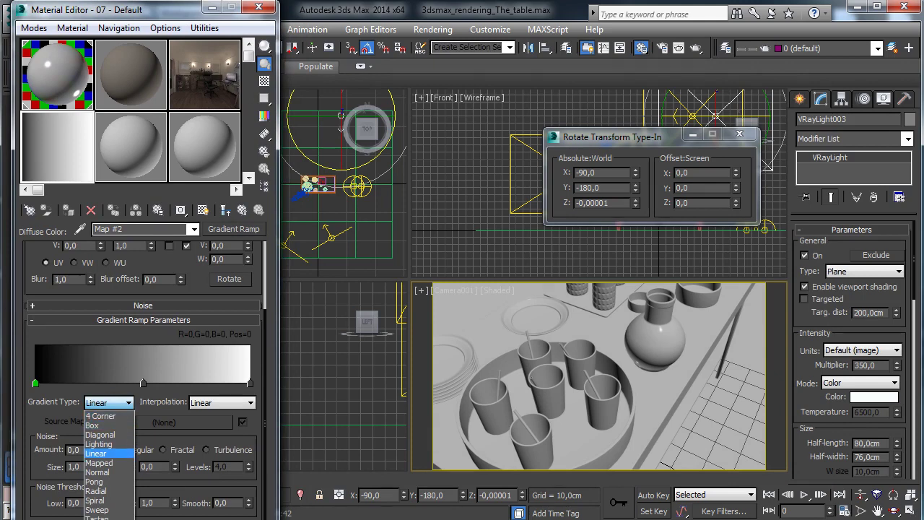
pyautogui.click(98, 426)
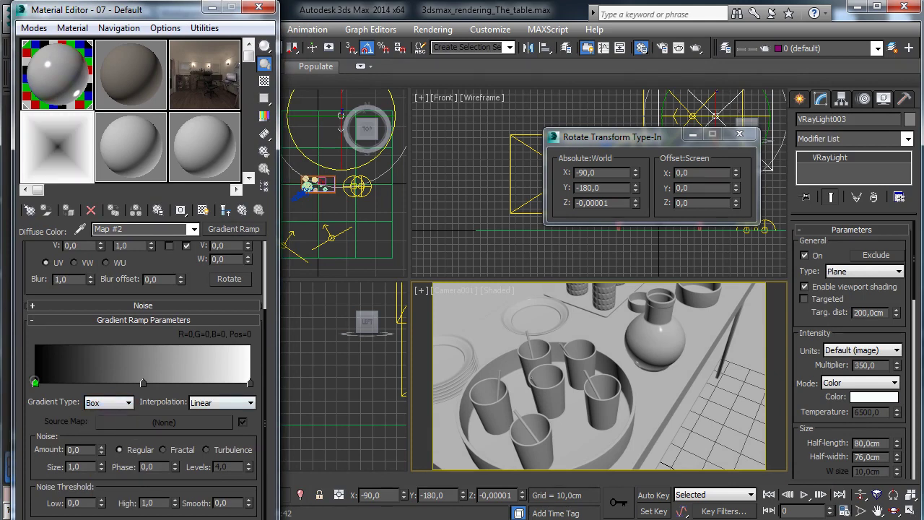
pyautogui.doubleClick(36, 384)
pyautogui.moveTo(363, 17); pyautogui.dragTo(363, 126)
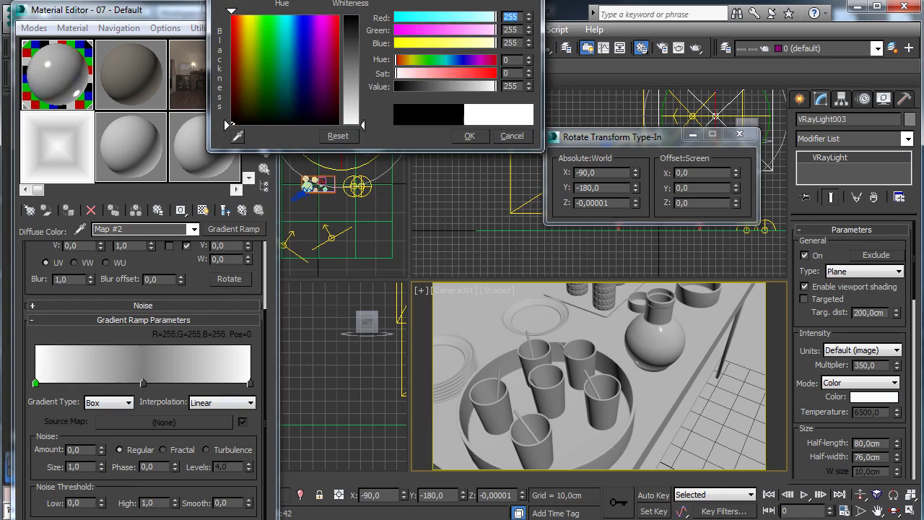
pyautogui.click(469, 136)
# Change the color of the gradient flag at position 100 to black (0, 0, 0)
pyautogui.click(250, 383)
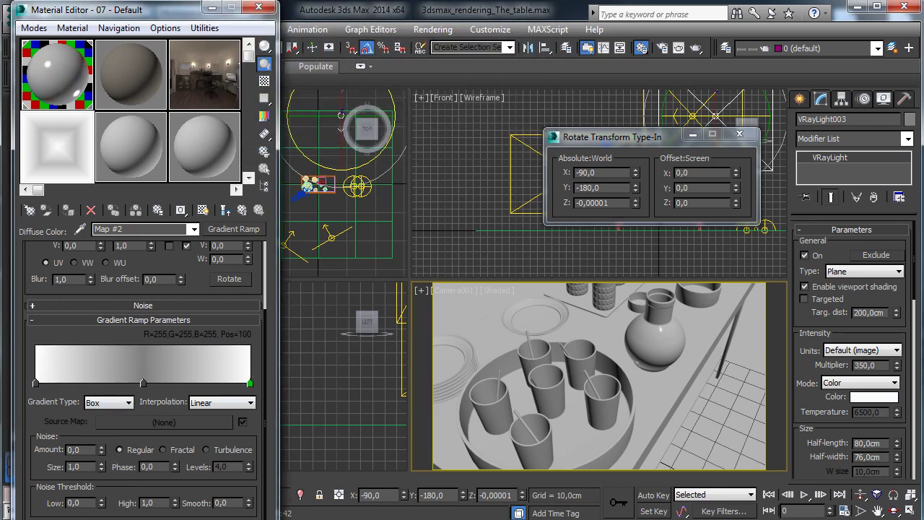
pyautogui.doubleClick(250, 383)
pyautogui.moveTo(362, 126); pyautogui.dragTo(362, 17)
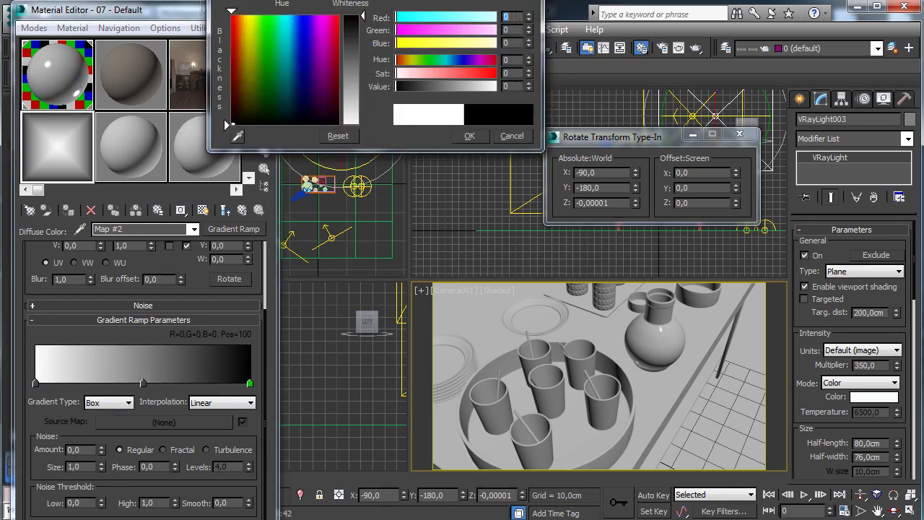
pyautogui.click(469, 136)
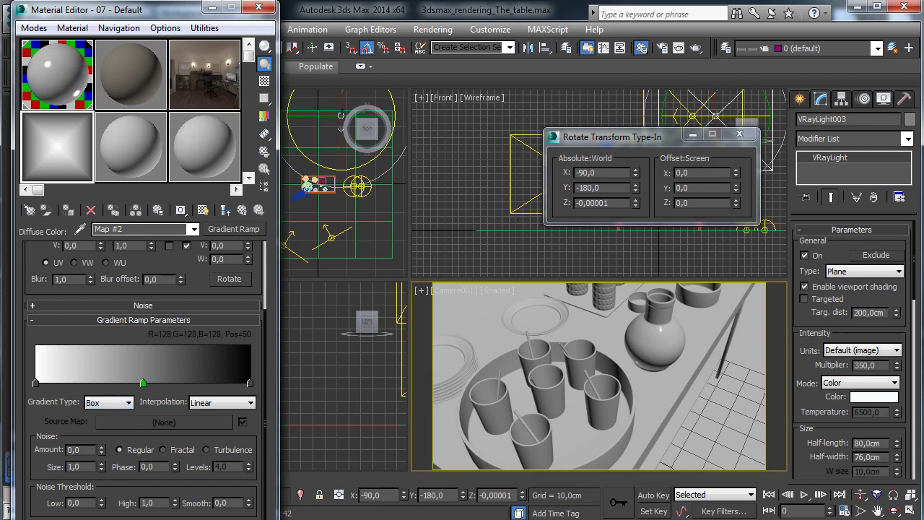
# Change the middle gradient flag's color to white (255, 255, 255) and move the flag to position 60
pyautogui.doubleClick(143, 383)
pyautogui.moveTo(363, 106); pyautogui.dragTo(363, 127)
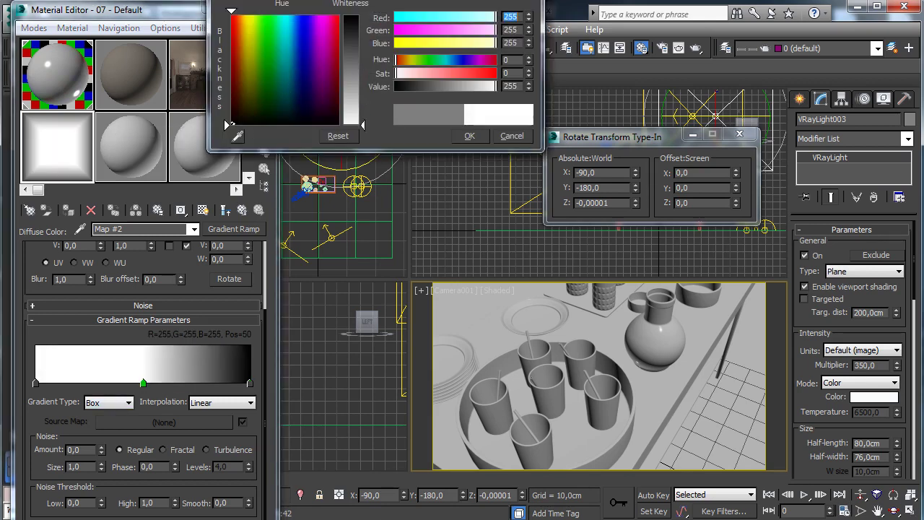
pyautogui.click(470, 136)
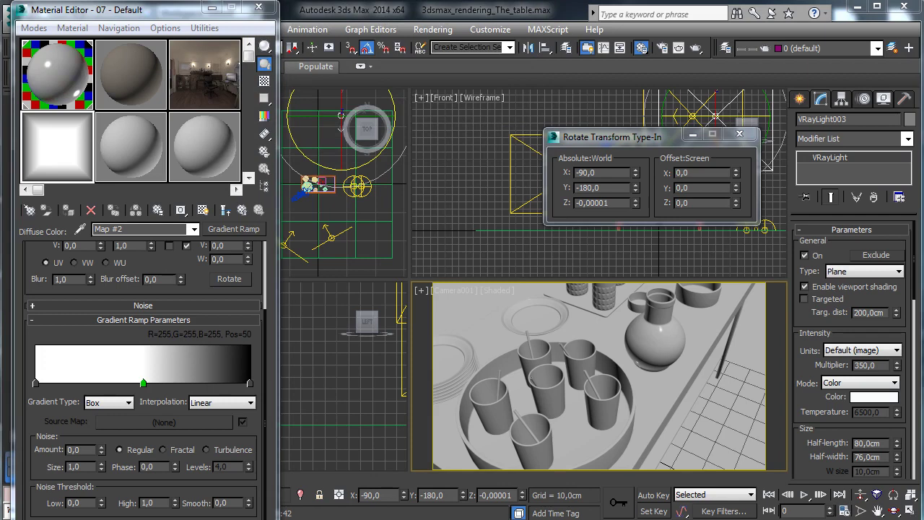
pyautogui.moveTo(143, 383); pyautogui.dragTo(164, 383)
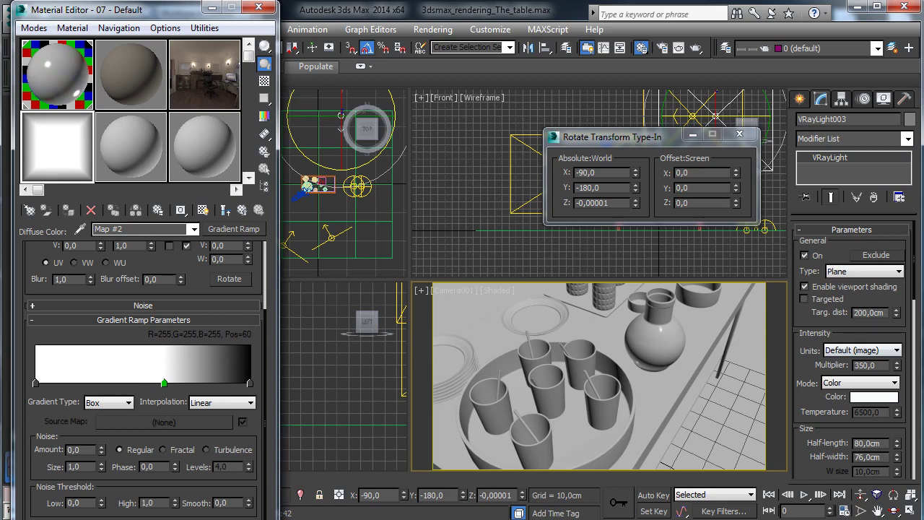
# Assign the Gradient Ramp map to the selected plane light's texture using the Copy method, and close the Material Editor
pyautogui.scroll(-5, 850, 346)
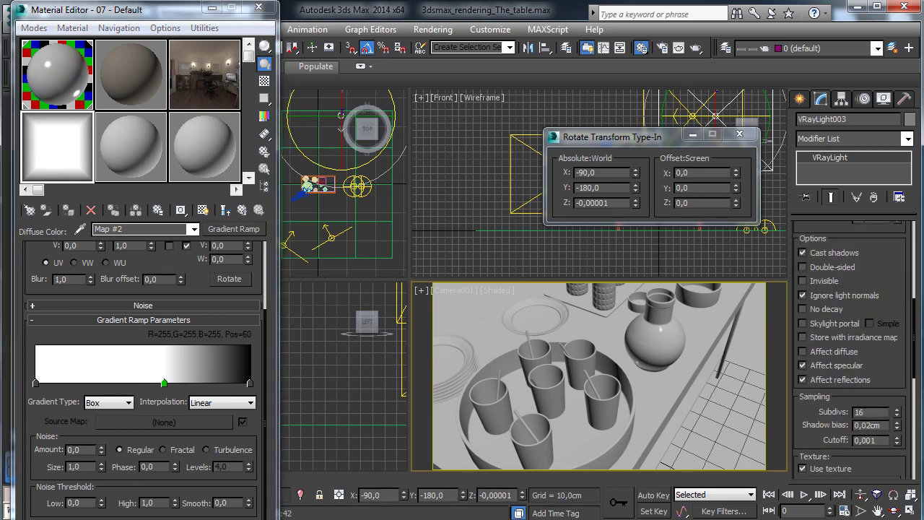
pyautogui.scroll(-5, 851, 346)
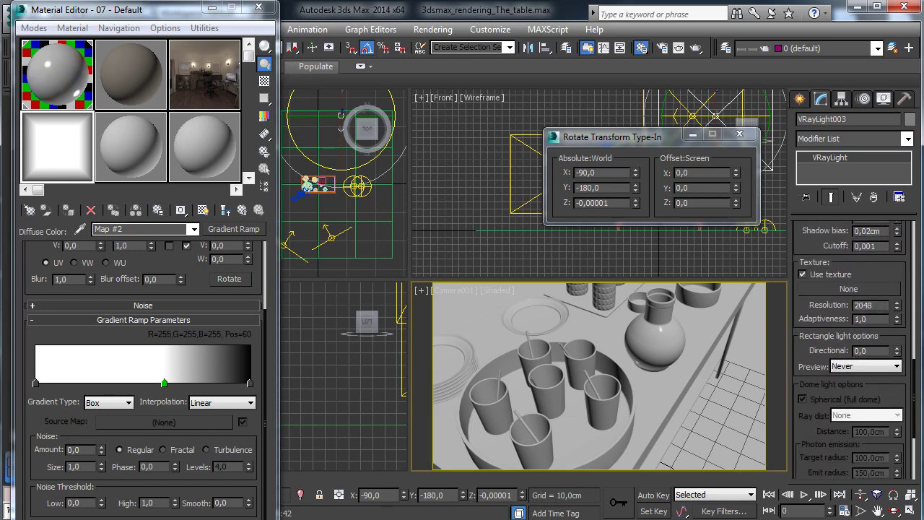
pyautogui.moveTo(234, 229); pyautogui.dragTo(849, 289)
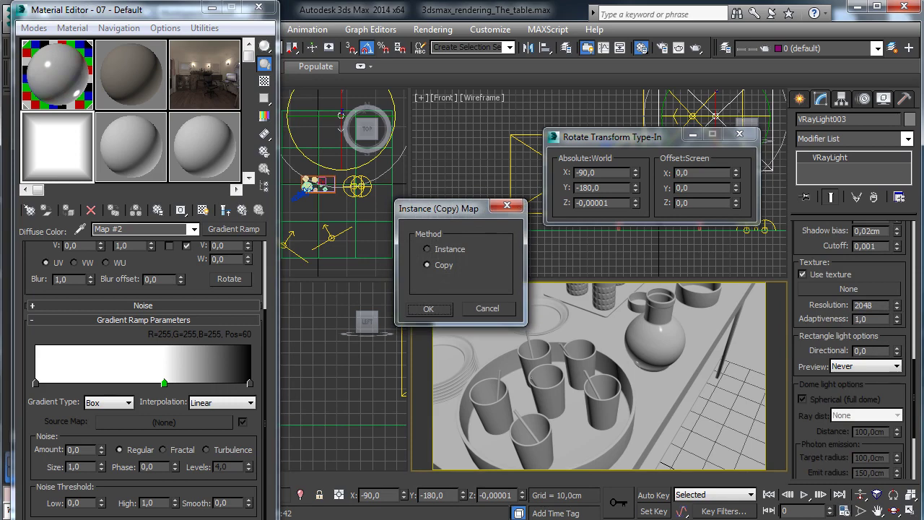
pyautogui.press('Return')
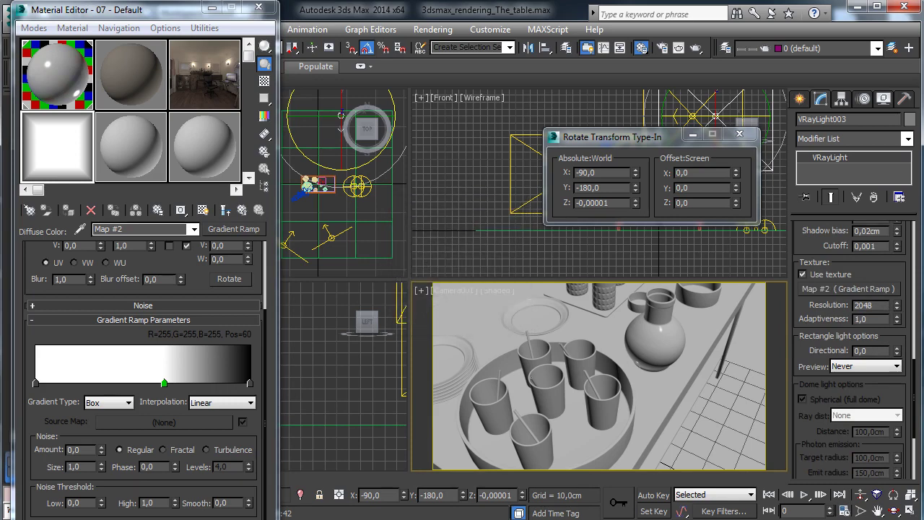
pyautogui.click(259, 6)
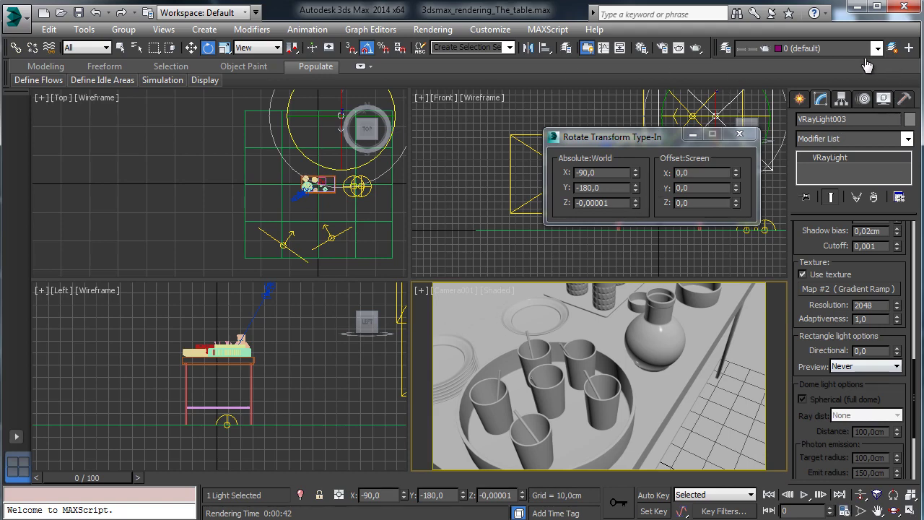
# Render the camera view with the textured light and save the scene
pyautogui.hotkey('shift', 'q')
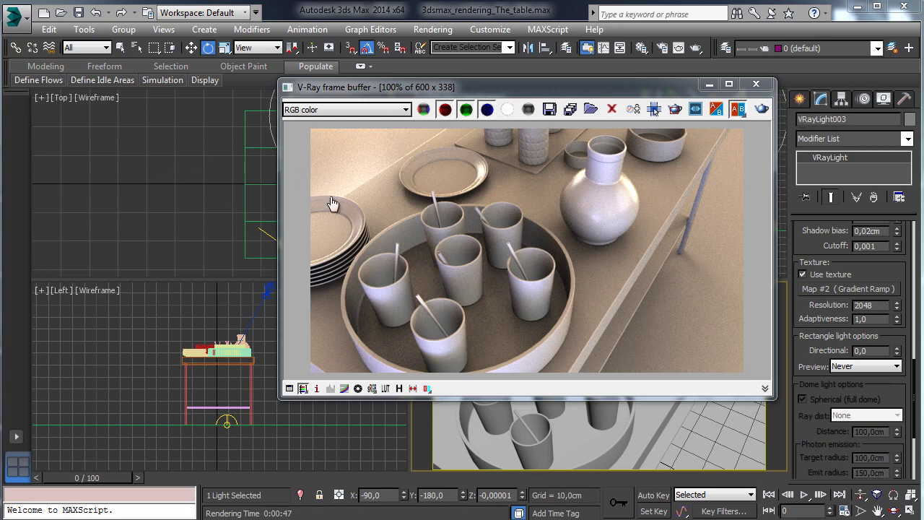
pyautogui.hotkey('ctrl', 's')
# In the V-Ray System render settings, set the render region X to 16 and the dynamic memory limit to 32000 MB, and turn on Low thread priority
pyautogui.press('F10')
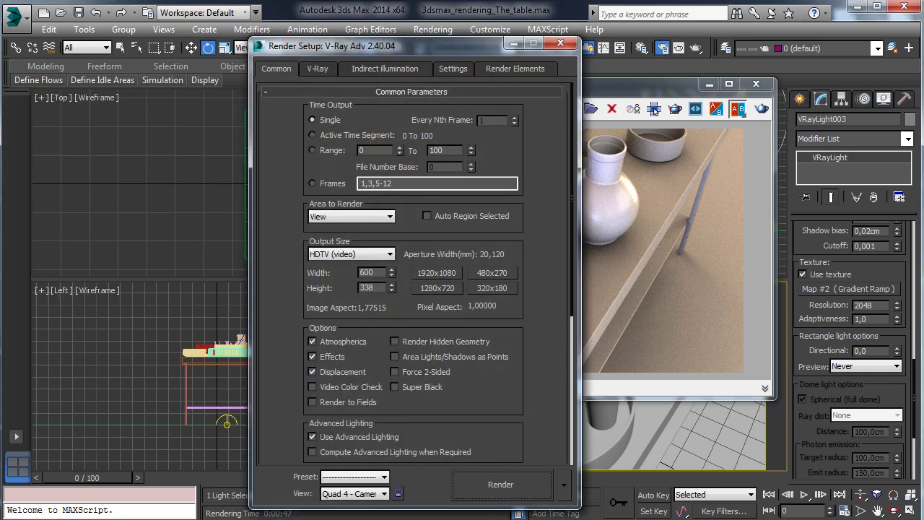
pyautogui.click(453, 69)
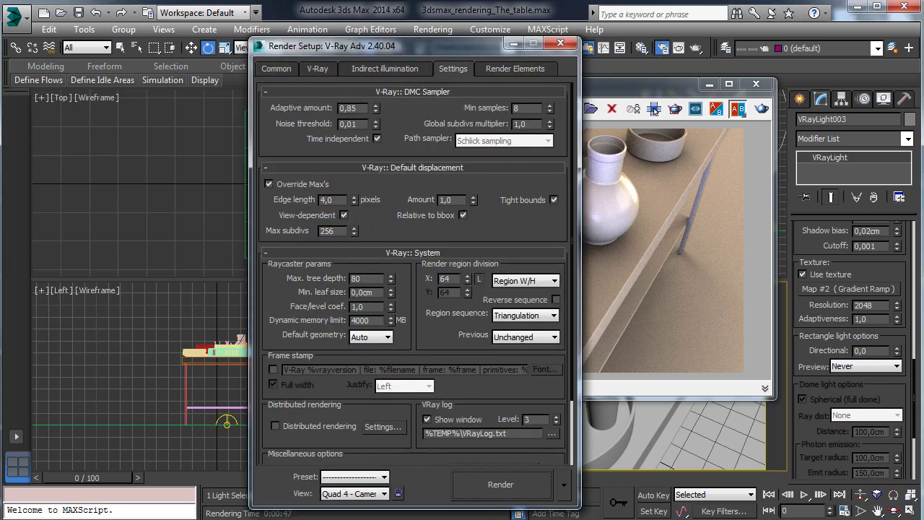
pyautogui.doubleClick(446, 278)
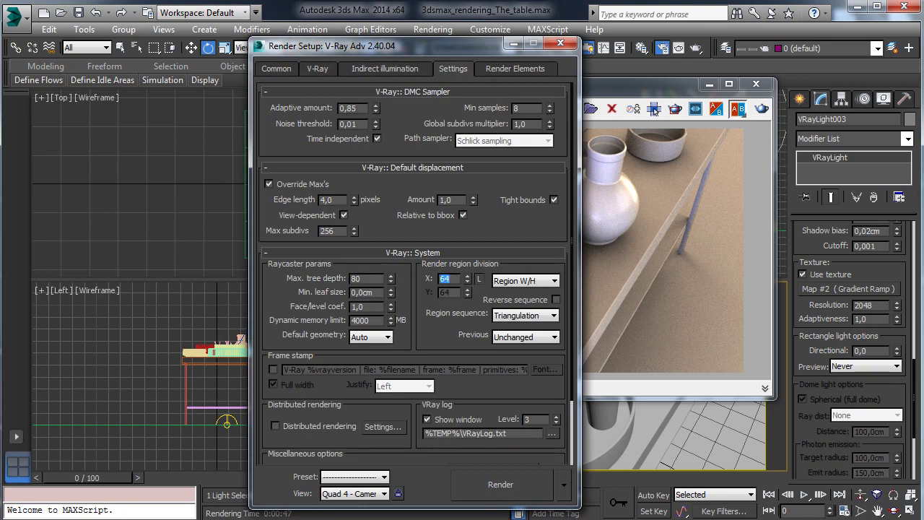
pyautogui.write('16')
pyautogui.press('Return')
pyautogui.doubleClick(372, 321)
pyautogui.write('32000')
pyautogui.press('Return')
pyautogui.scroll(-3, 536, 47)
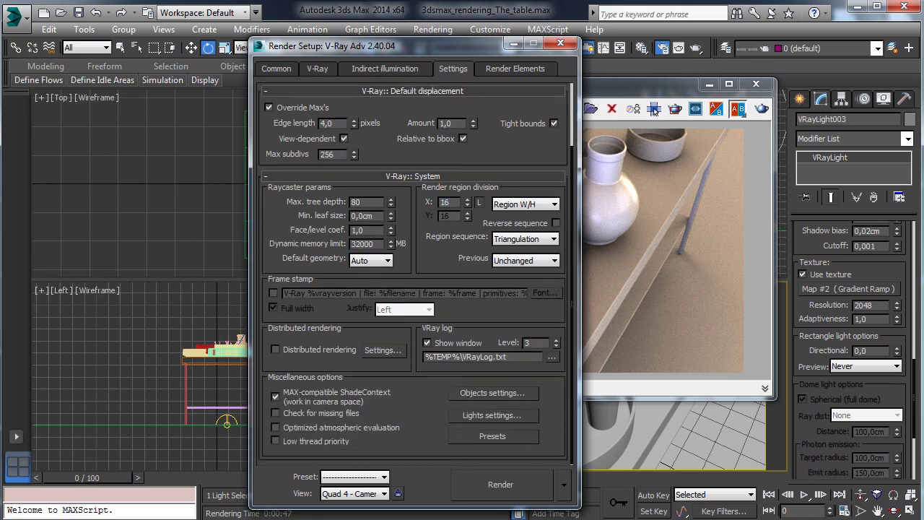
pyautogui.click(275, 441)
# Review the V-Ray global switches and image sampler settings, close the render setup, and save the scene
pyautogui.click(318, 69)
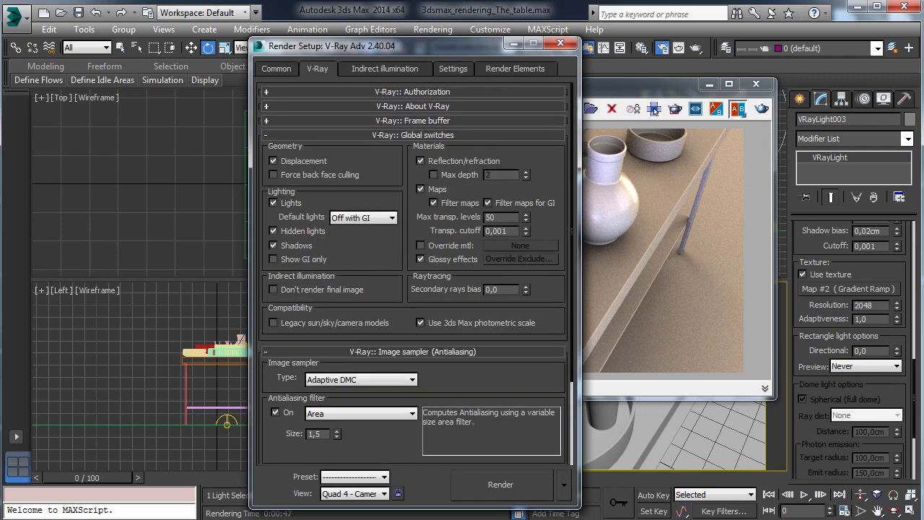
pyautogui.scroll(-3, 157, 71)
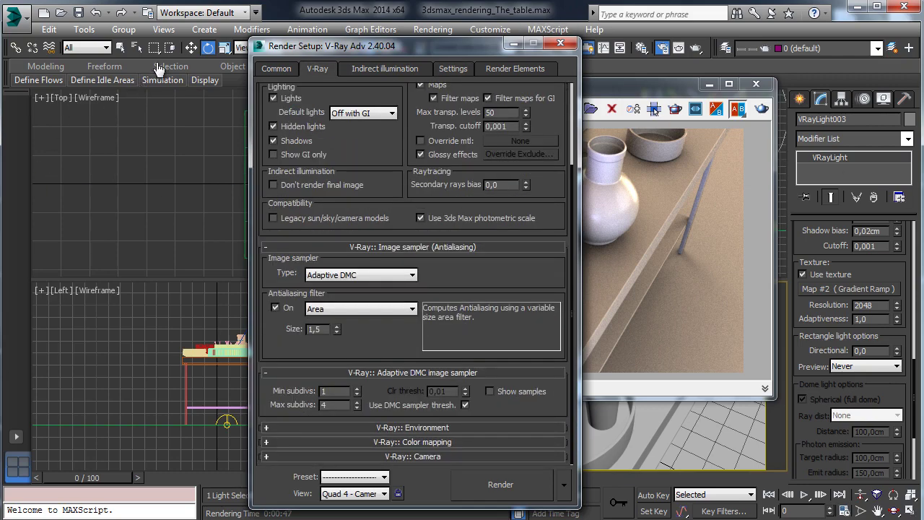
pyautogui.click(560, 43)
pyautogui.click(79, 13)
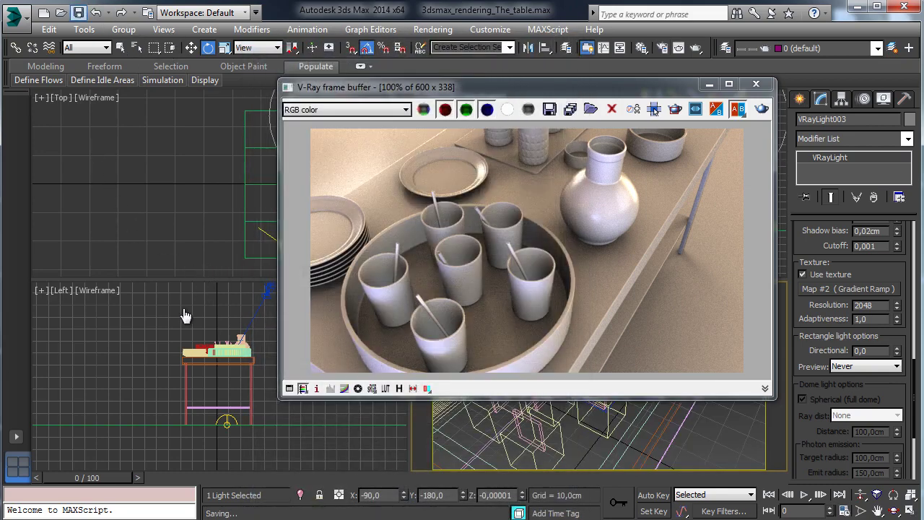